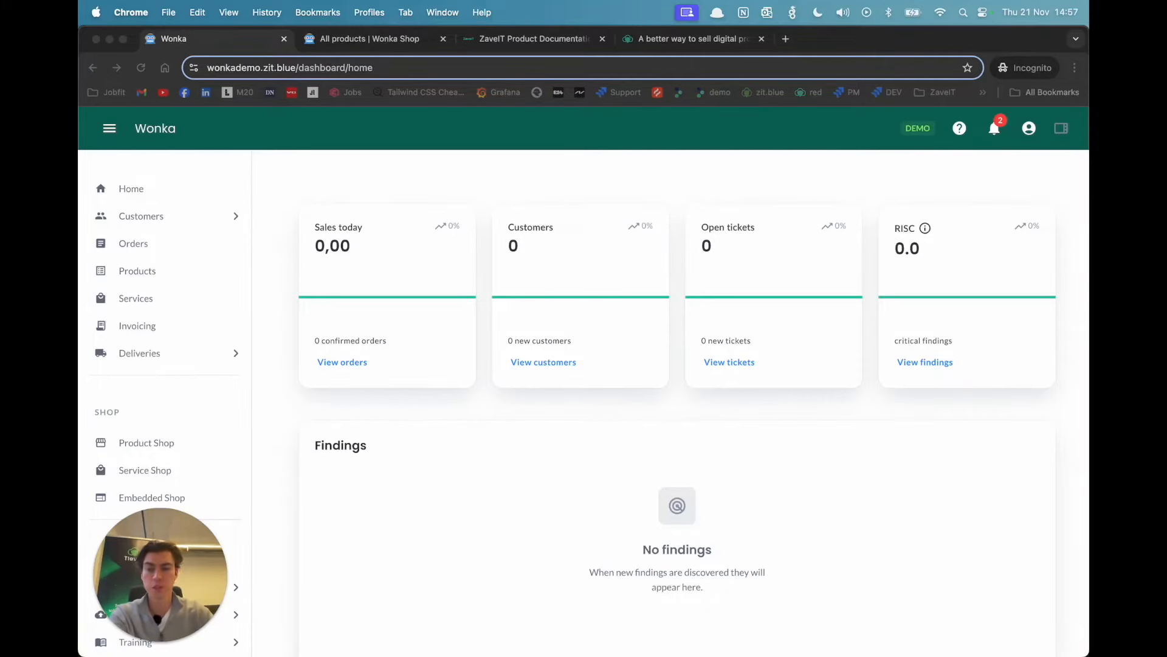
# Step: View the demo portal's product shop, and switch to the browser window showing the stocked Wonka shop
pyautogui.click(393, 178)
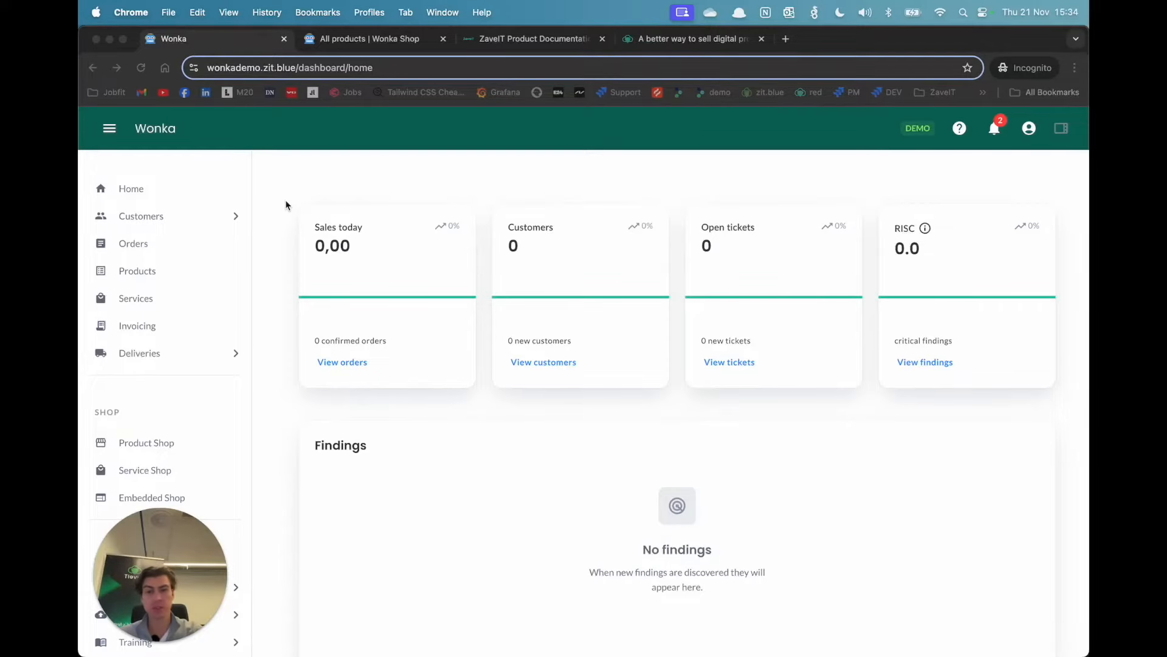
pyautogui.click(381, 40)
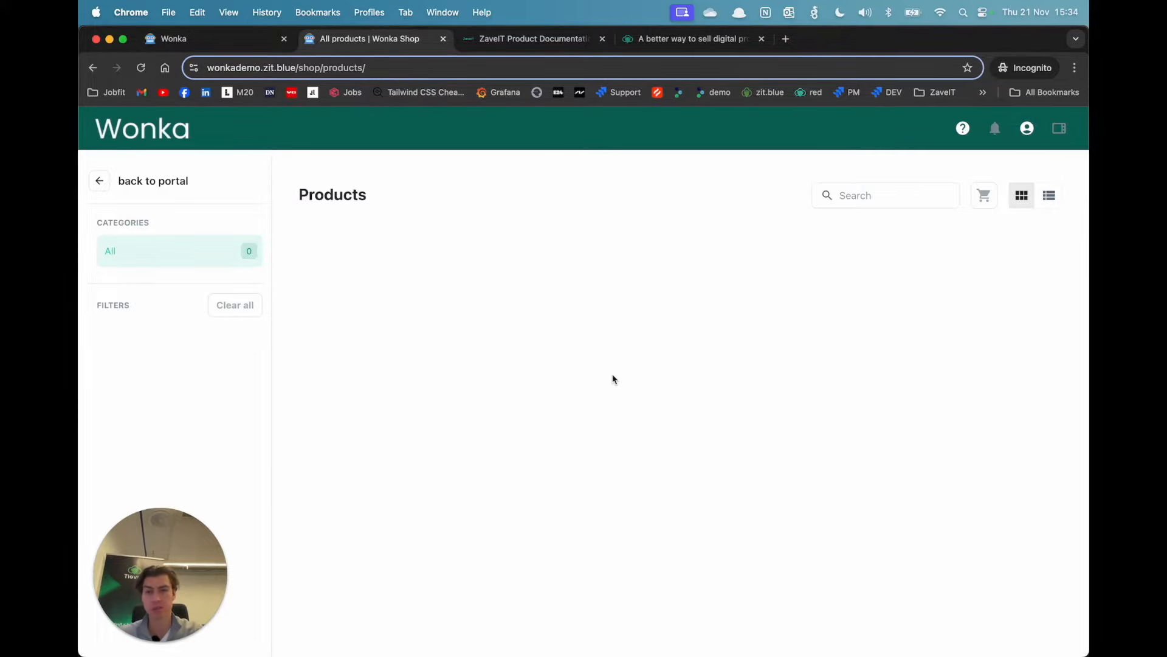
pyautogui.hotkey('ctrl', 'Up')
pyautogui.click(925, 267)
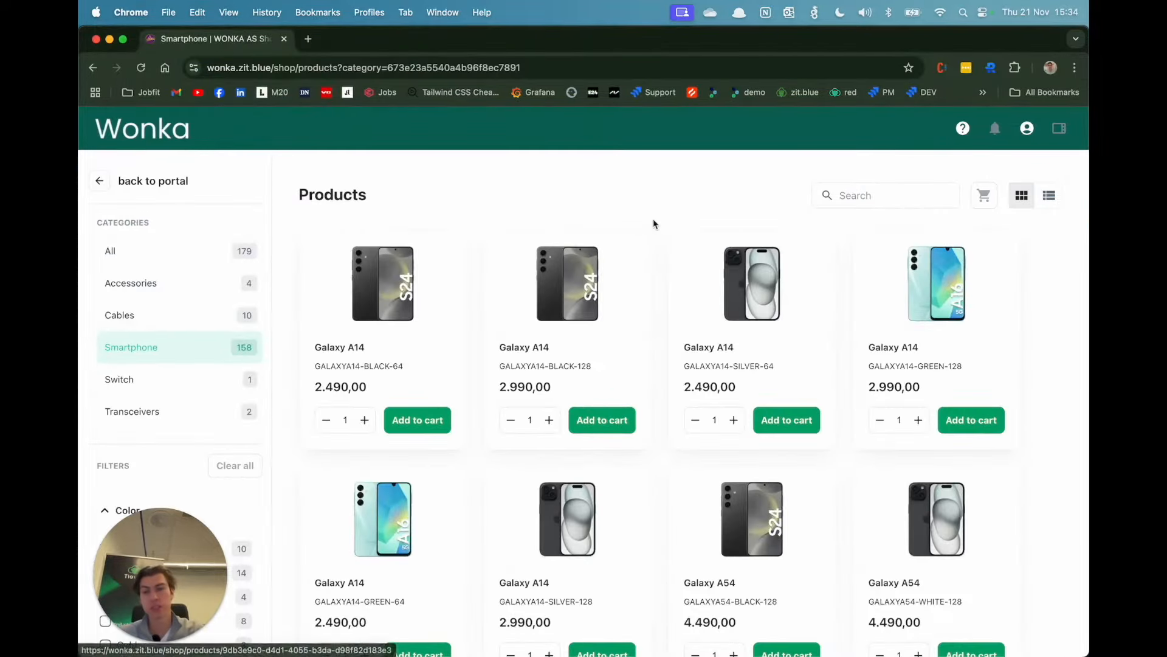
# Step: Browse the Smartphone category of the stocked shop and filter its products by the color Blue
pyautogui.scroll(-3, 655, 215)
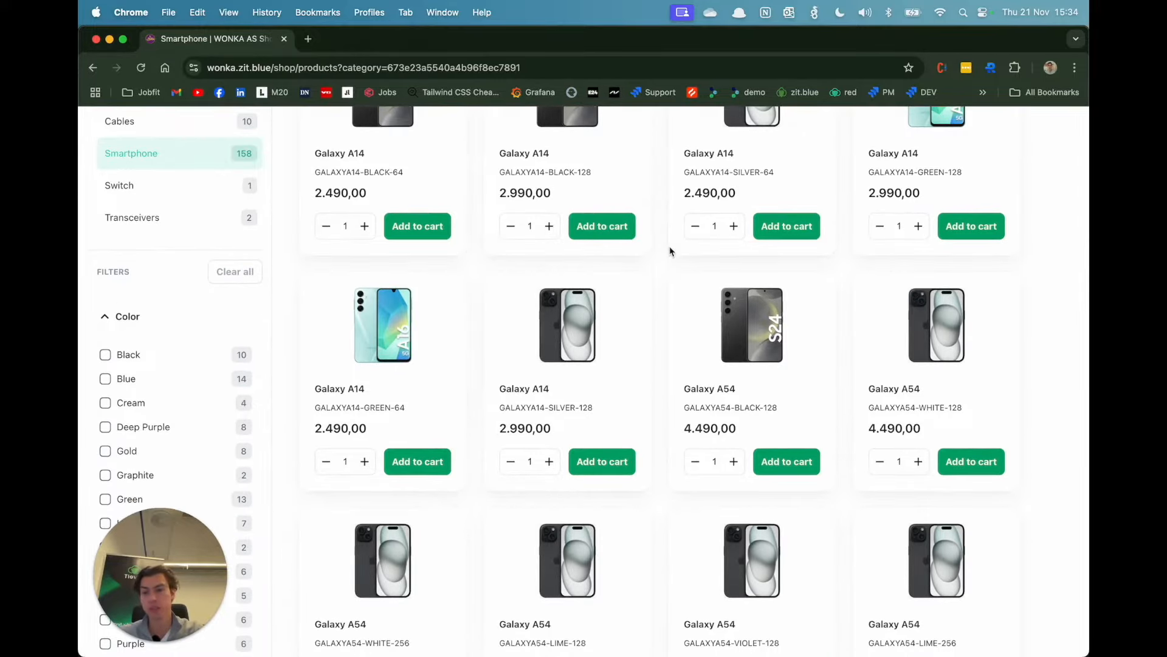
pyautogui.scroll(3, 671, 249)
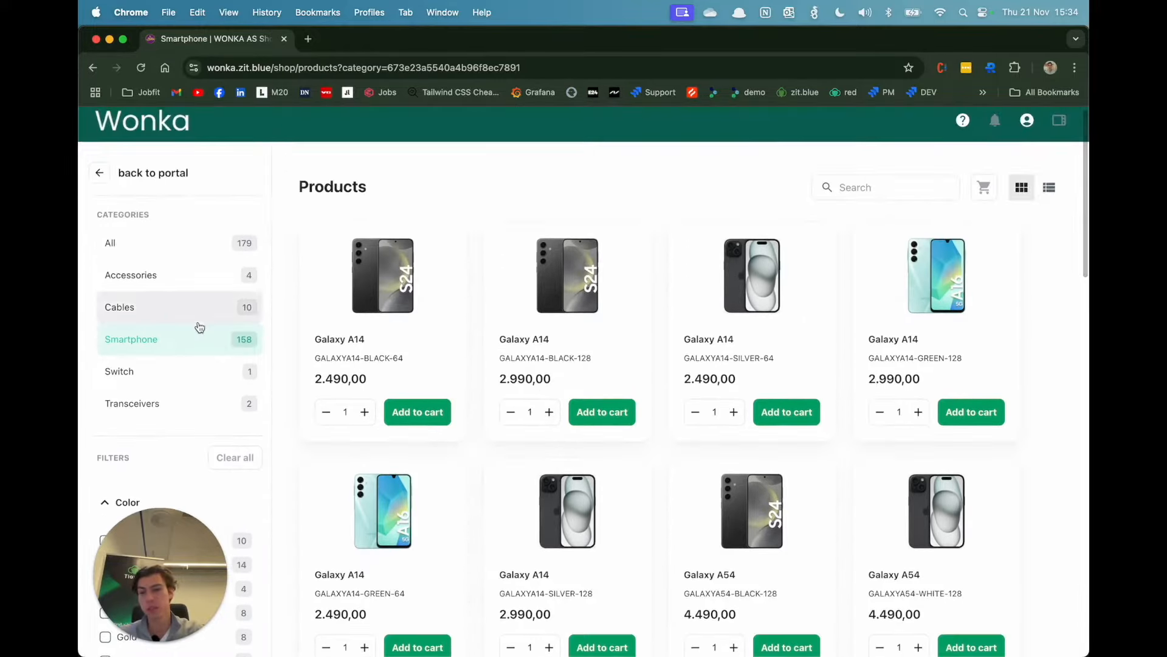
pyautogui.scroll(-3, 199, 327)
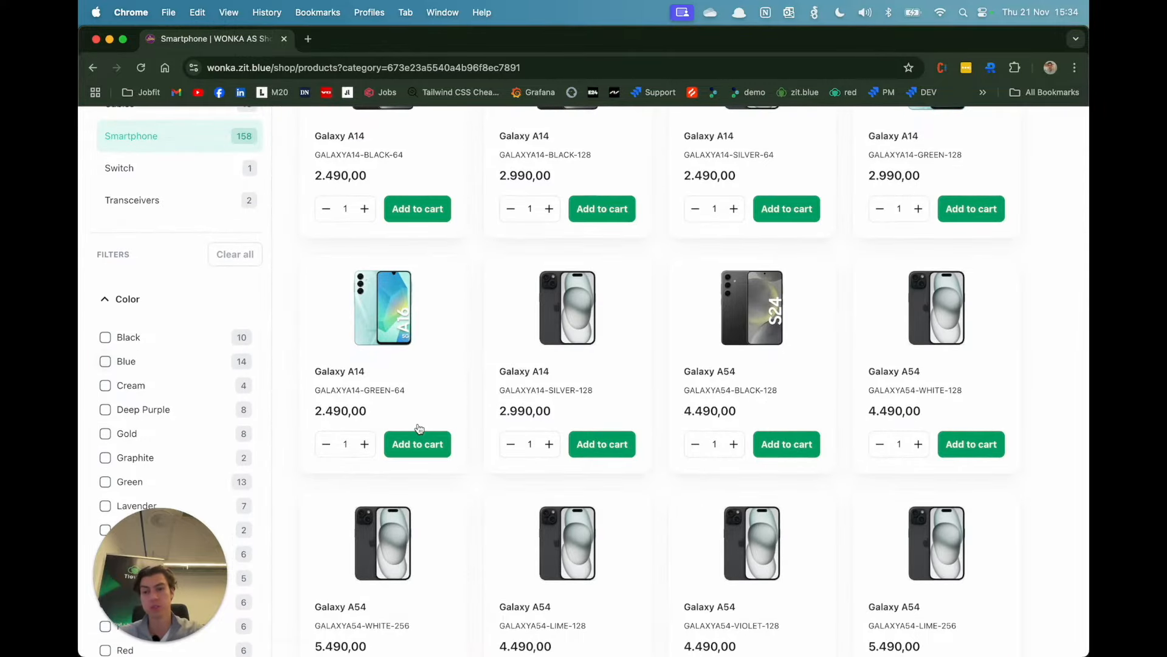
pyautogui.scroll(3, 419, 428)
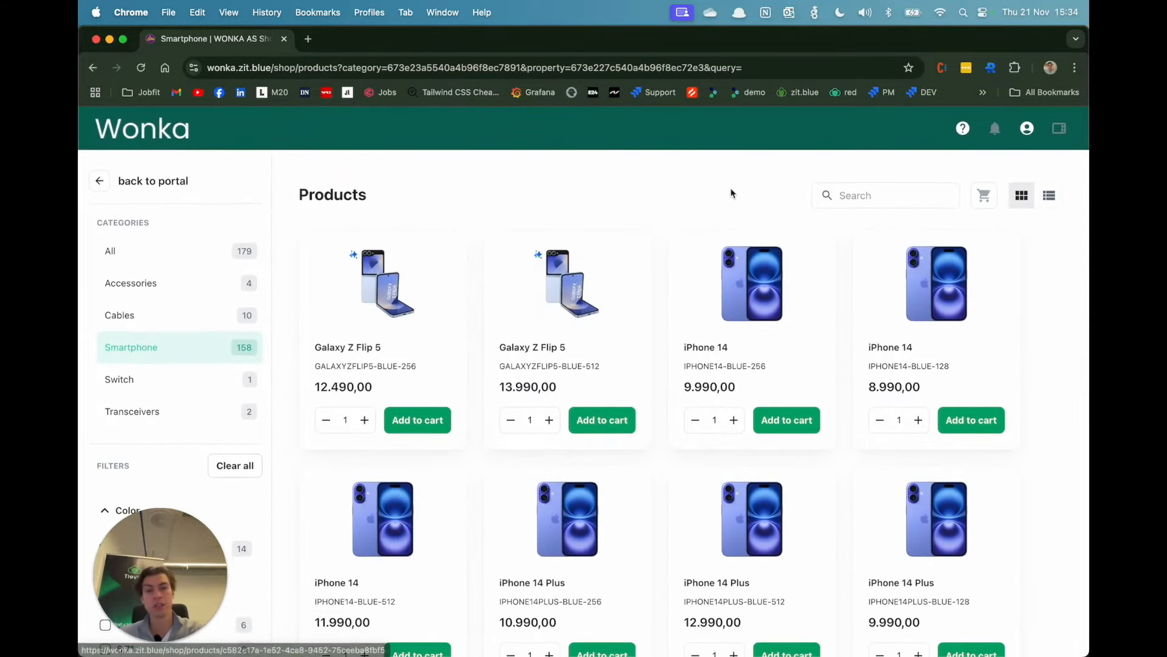
# Step: Add one blue 256GB iPhone 14 to the cart and open the cart
pyautogui.click(760, 290)
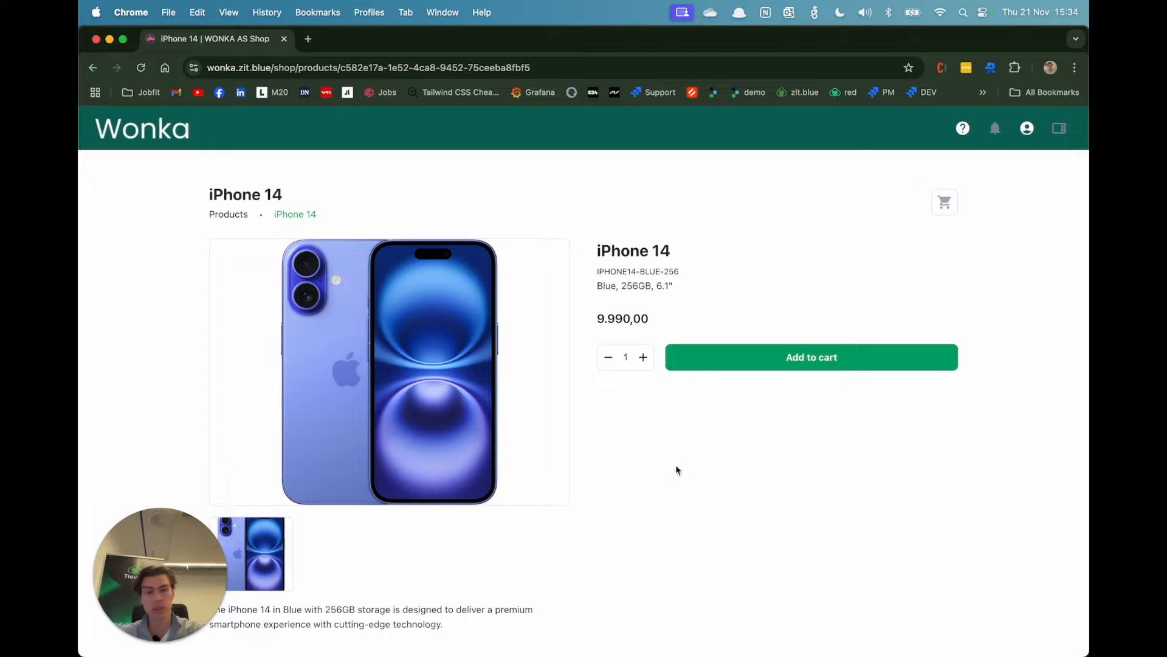
pyautogui.click(813, 357)
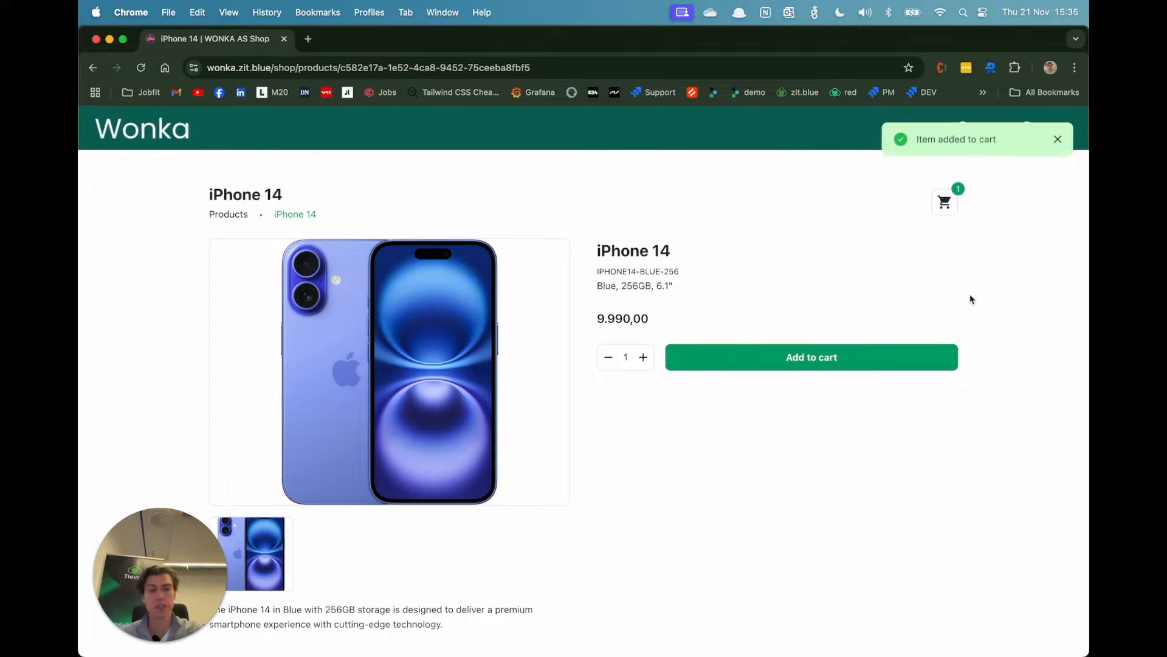
pyautogui.click(945, 207)
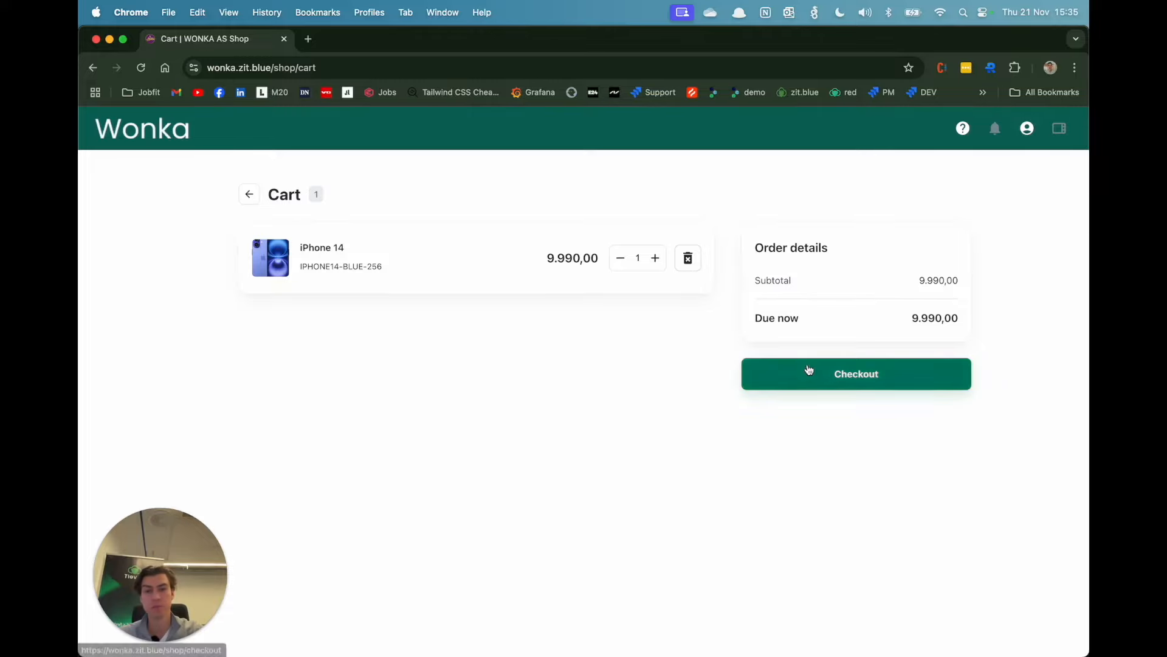
# Step: Return to the Wonka demo portal's browser window and open its Products overview
pyautogui.hotkey('ctrl', 'Up')
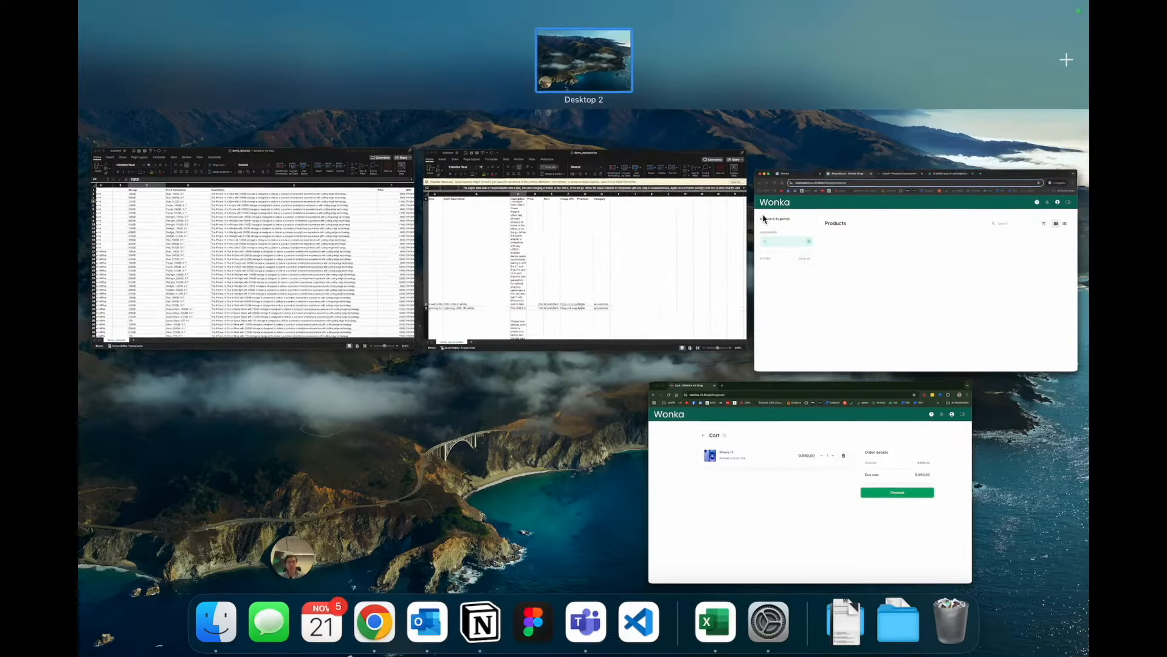
pyautogui.click(912, 273)
pyautogui.click(229, 40)
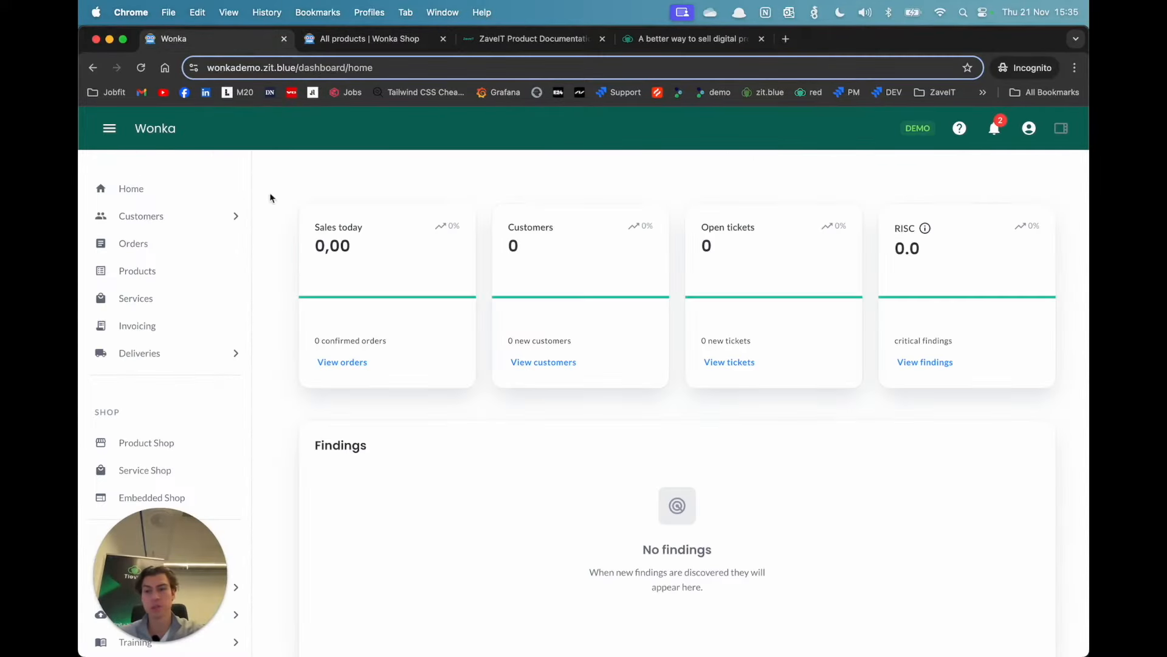
pyautogui.click(201, 268)
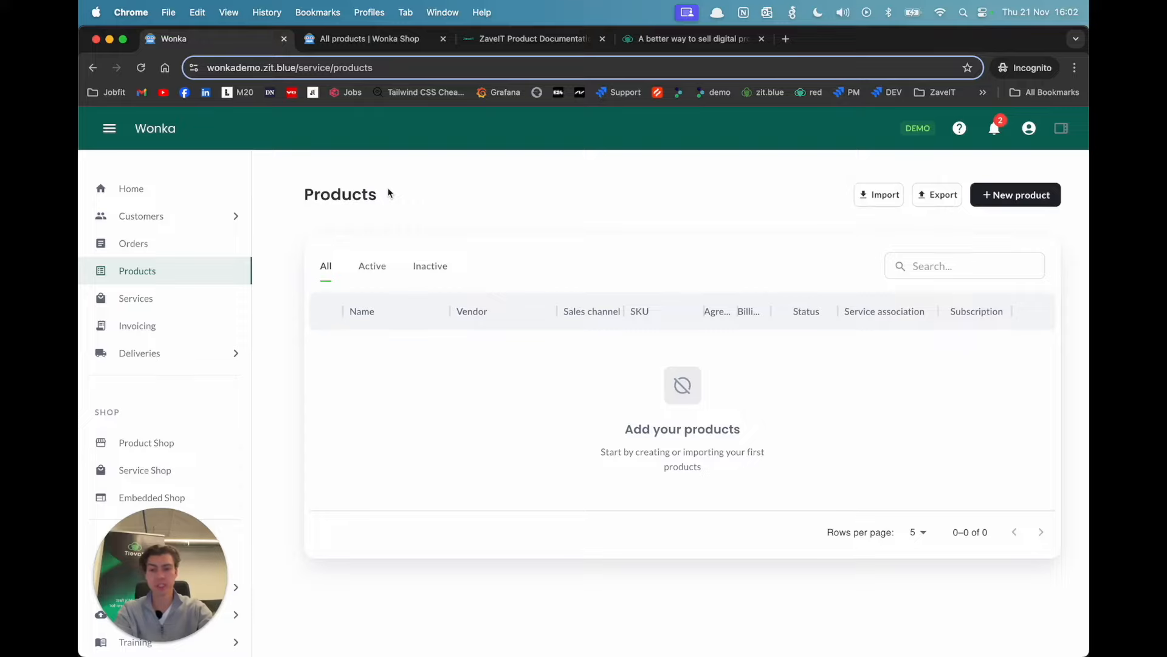
# Step: Switch to the demo_smartphones file in Excel and examine its product rows and columns, starting from the Model header
pyautogui.press('super+Tab')
pyautogui.click(334, 357)
pyautogui.scroll(20, 333, 357)
pyautogui.scroll(5, 334, 357)
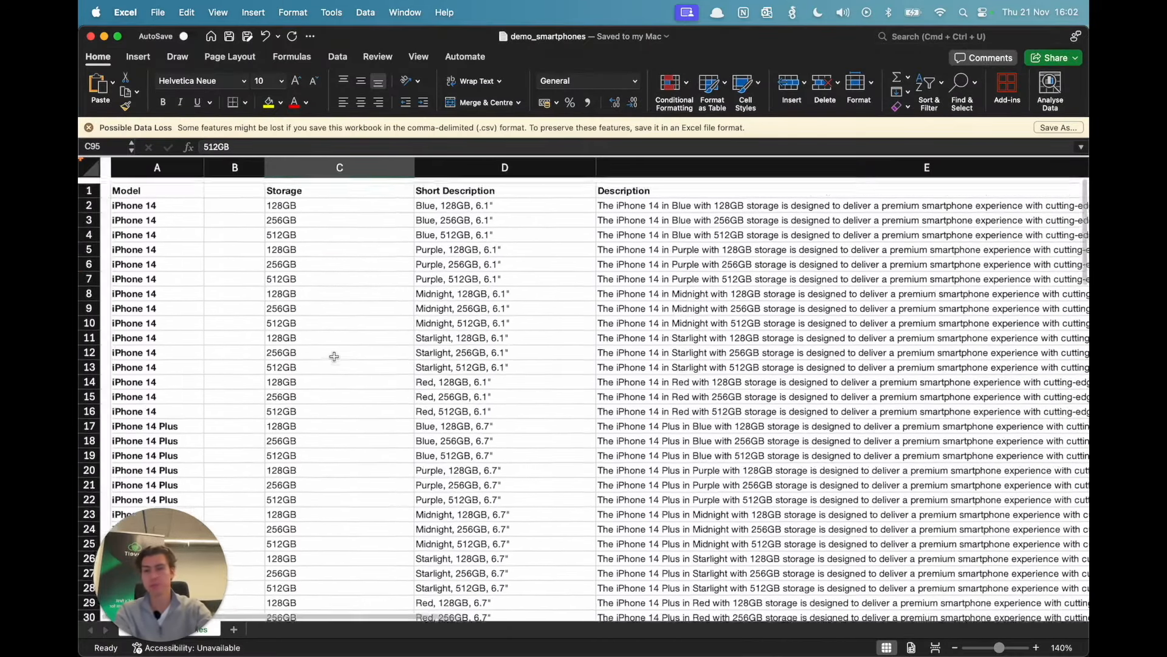
pyautogui.click(161, 246)
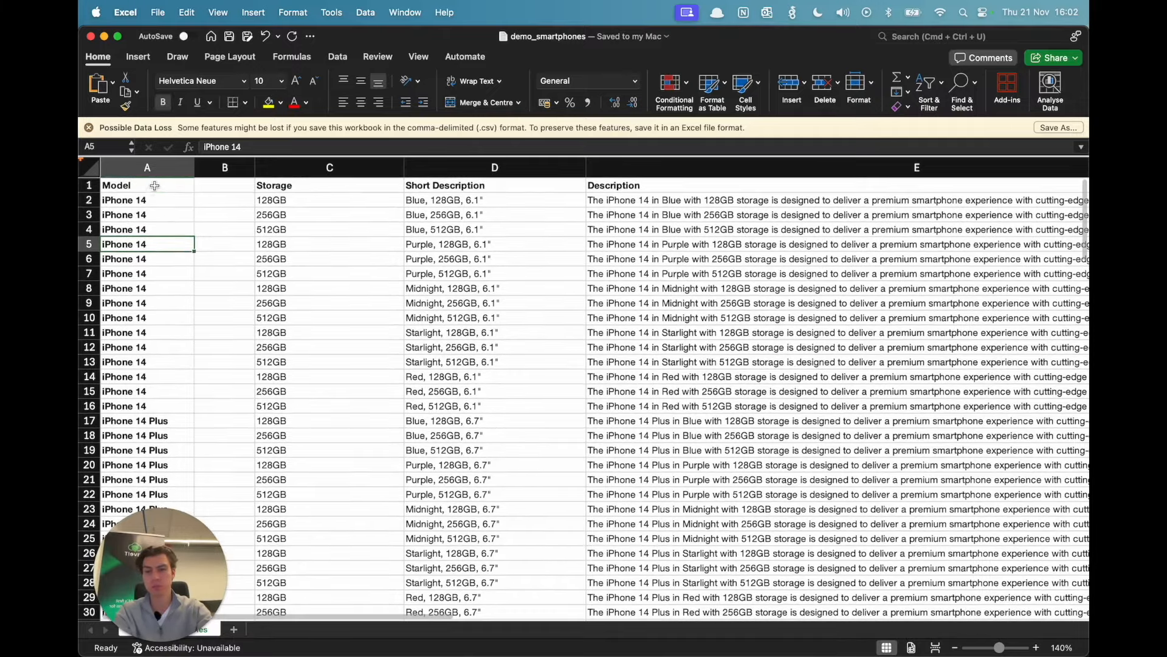
pyautogui.click(154, 188)
pyautogui.scroll(-2, 152, 276)
pyautogui.scroll(2, 308, 322)
pyautogui.hscroll(10, 308, 323)
pyautogui.hscroll(-10, 310, 325)
pyautogui.hscroll(2, 311, 324)
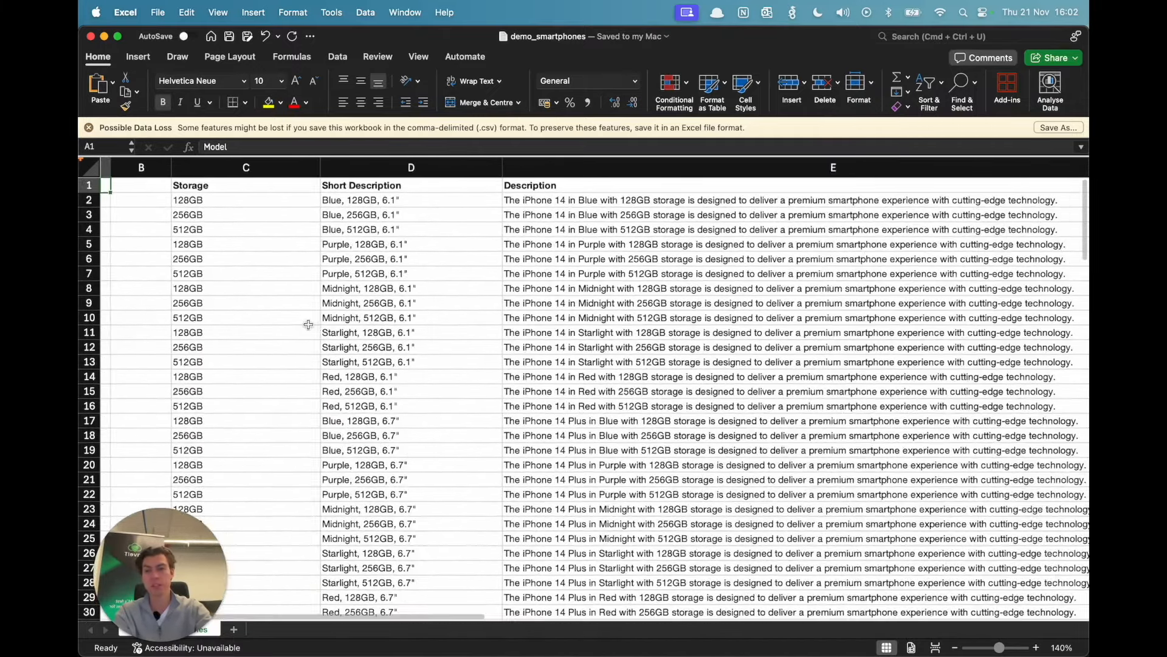
# Step: Inspect several Short Description entries of the iPhone 14 variants
pyautogui.click(363, 231)
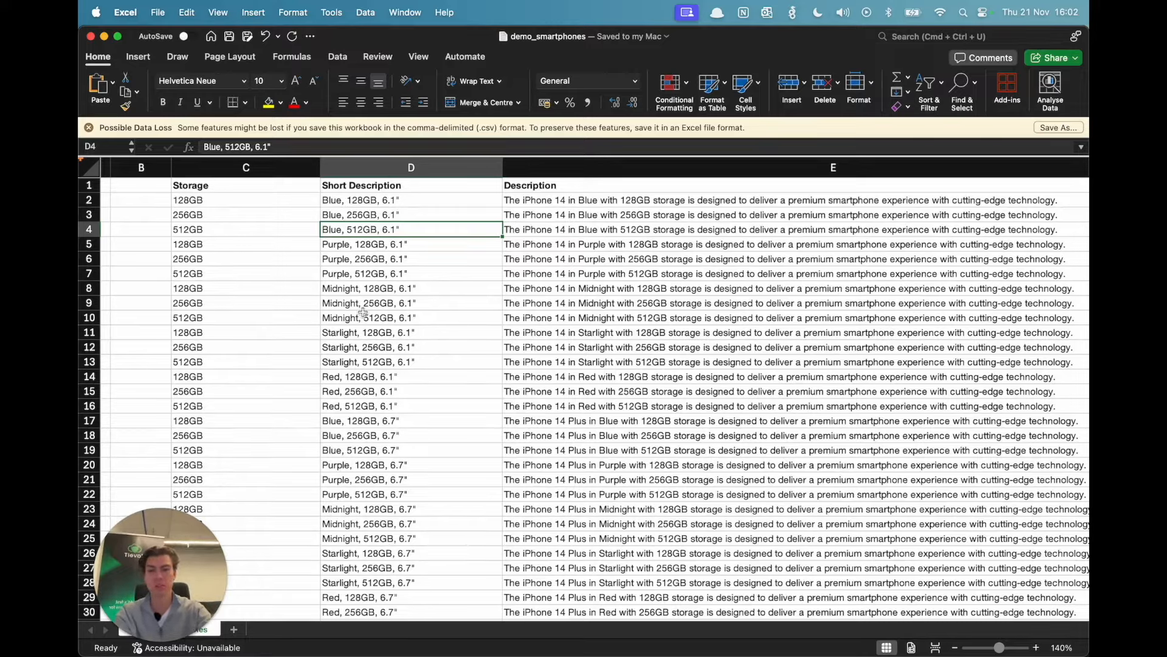
pyautogui.click(362, 315)
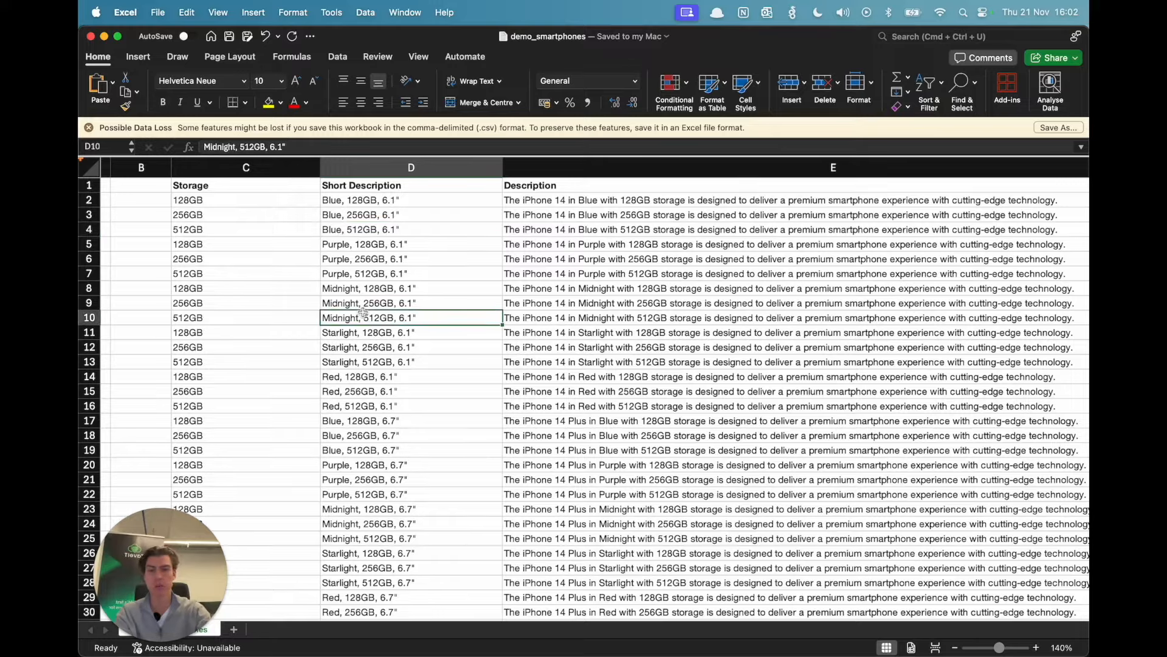
pyautogui.click(399, 259)
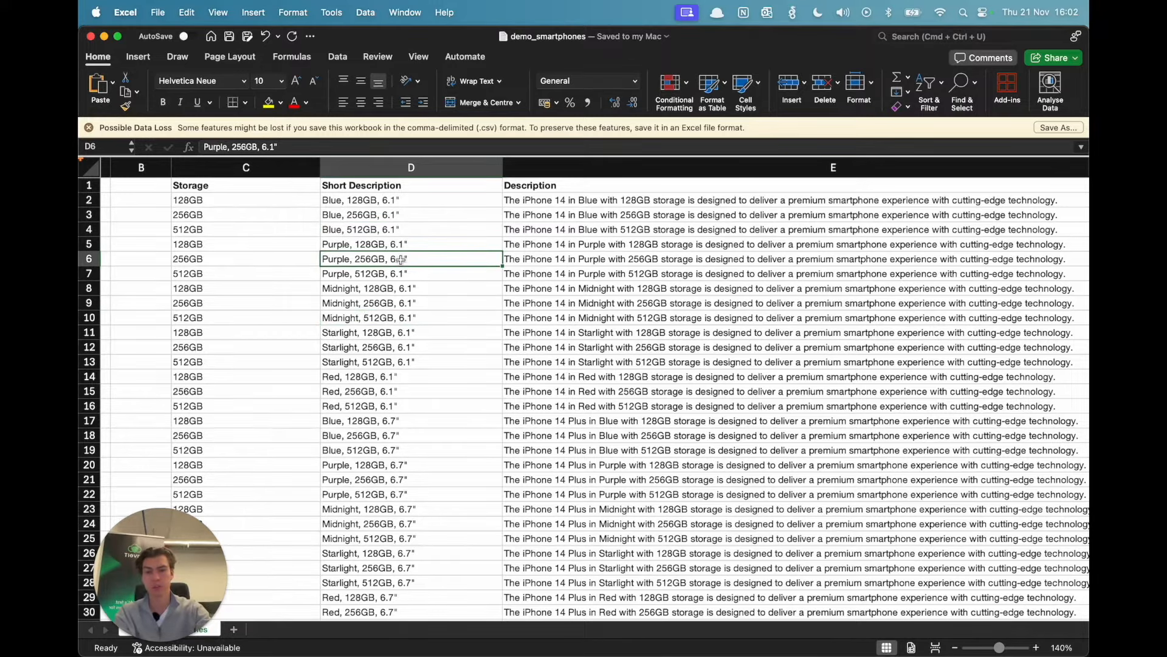
pyautogui.click(432, 356)
# Step: Switch back to the portal in Chrome and start a product import with the Comma-Separated Values (CSV) integration
pyautogui.press('super+Tab')
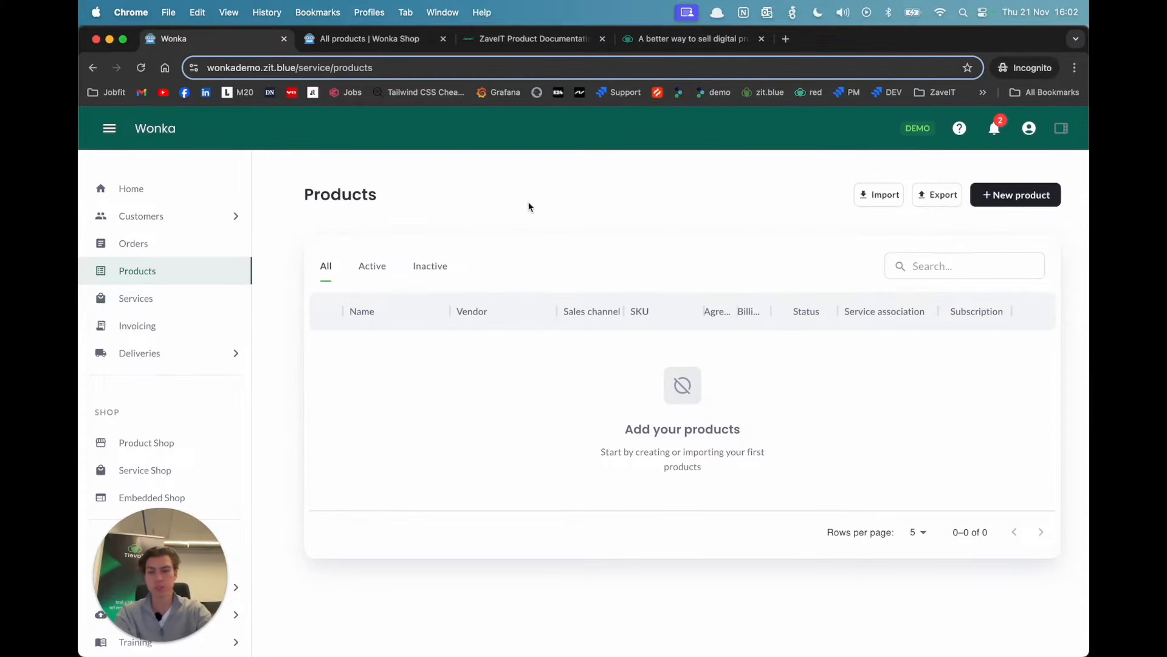
pyautogui.click(874, 196)
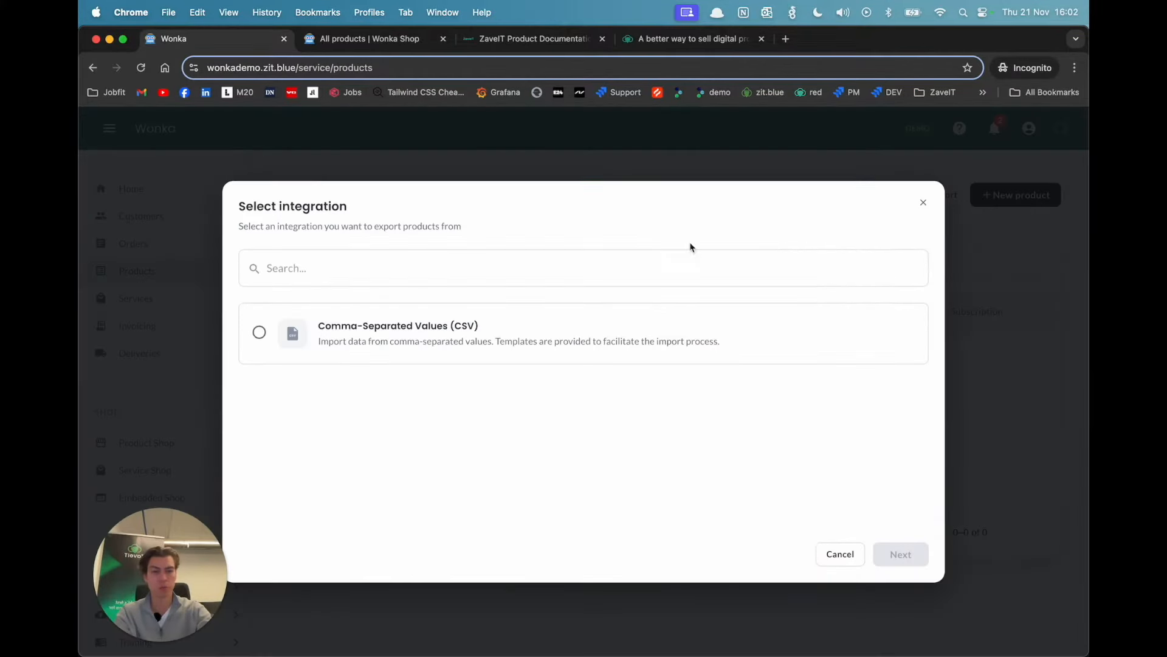
pyautogui.click(602, 339)
pyautogui.click(900, 555)
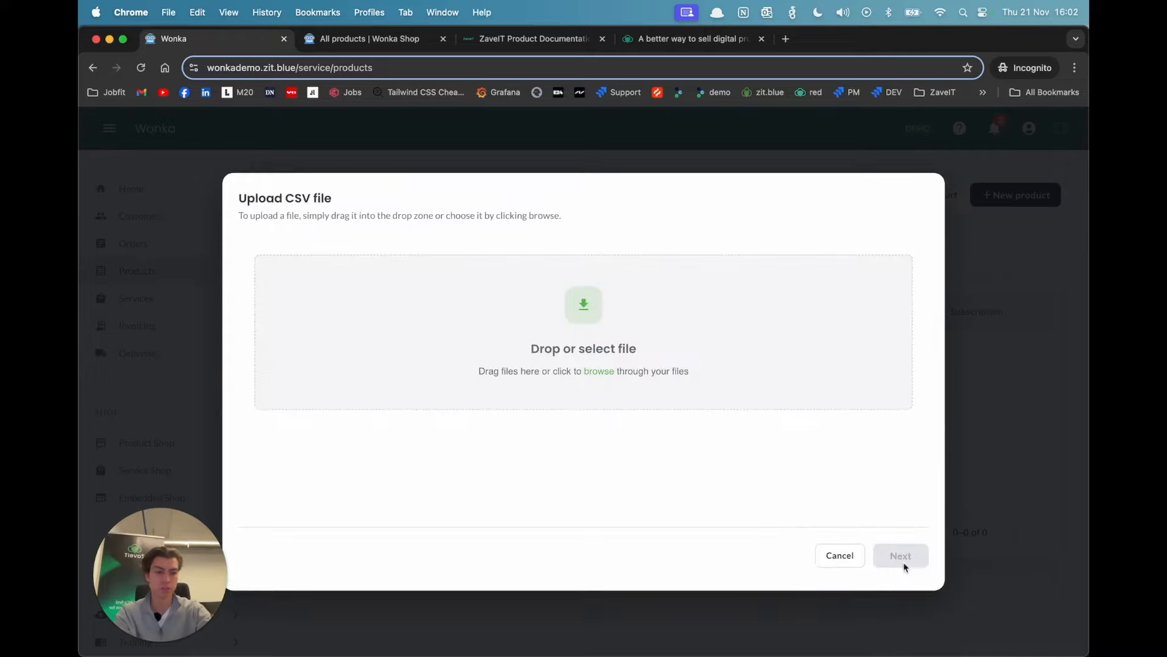
# Step: Upload demo_smartphones.csv from the Desktop as the import file and continue to product selection
pyautogui.click(459, 324)
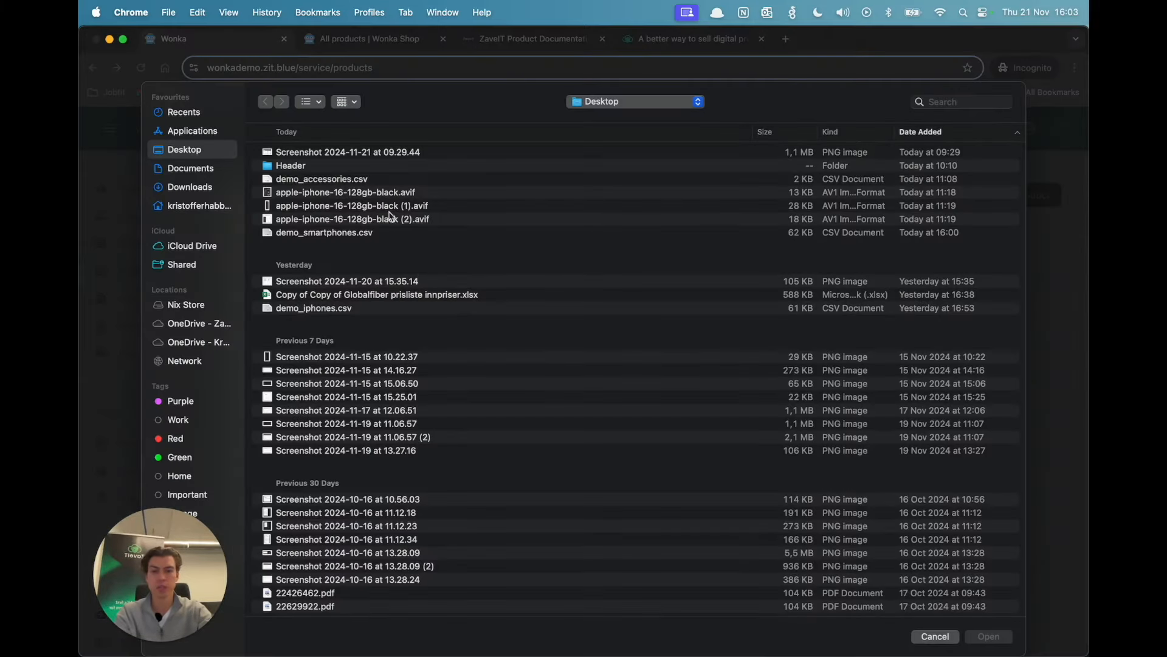
pyautogui.click(368, 236)
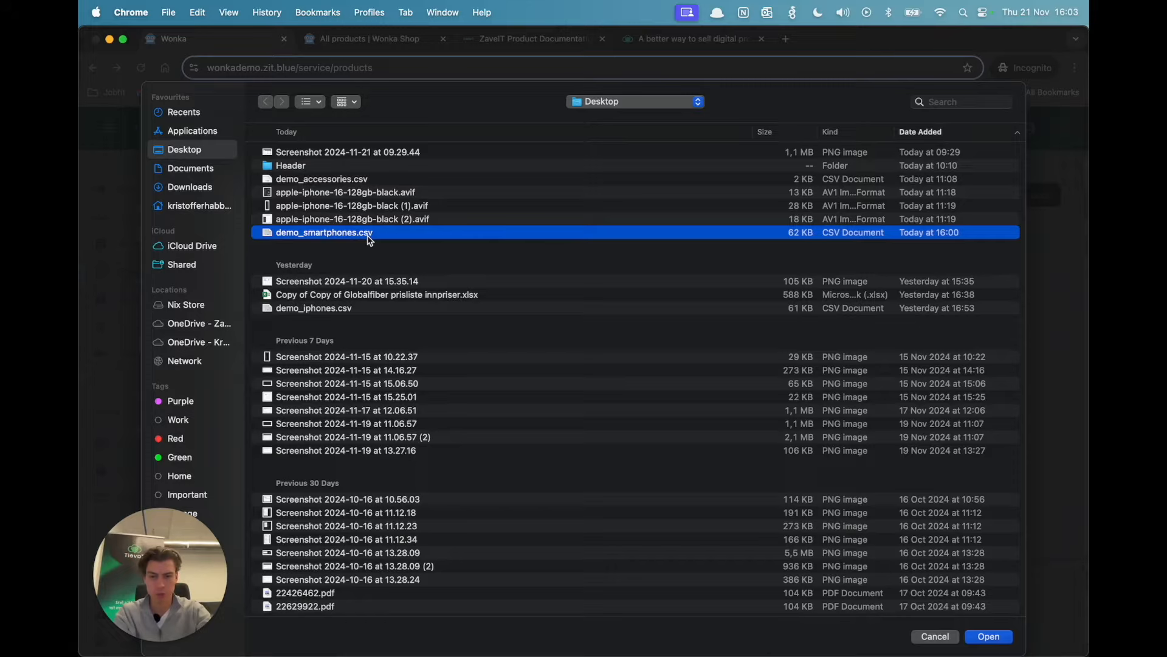
pyautogui.click(1002, 643)
pyautogui.click(898, 554)
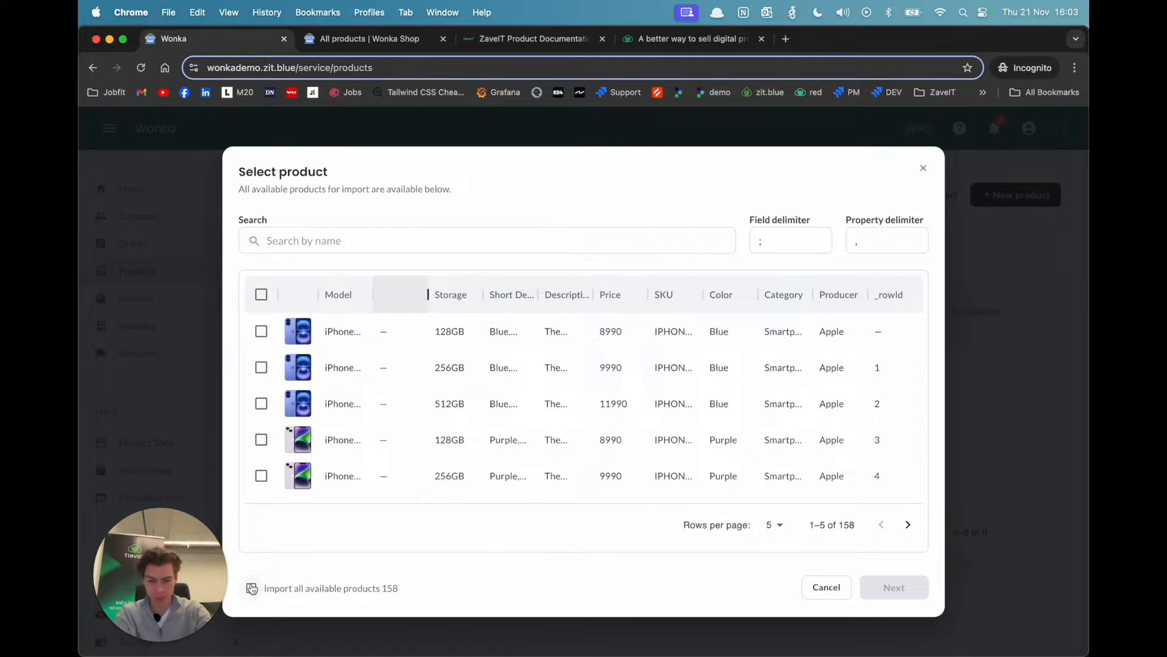
# Step: Select all available products for import and continue to the field mapping
pyautogui.click(251, 589)
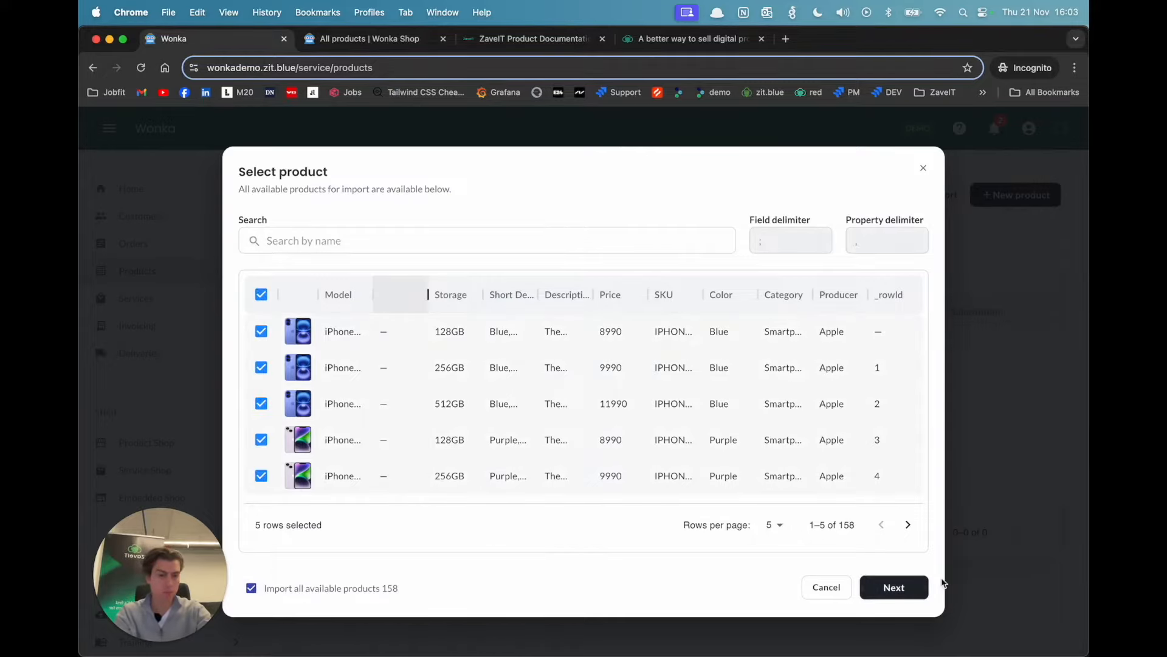
pyautogui.click(901, 587)
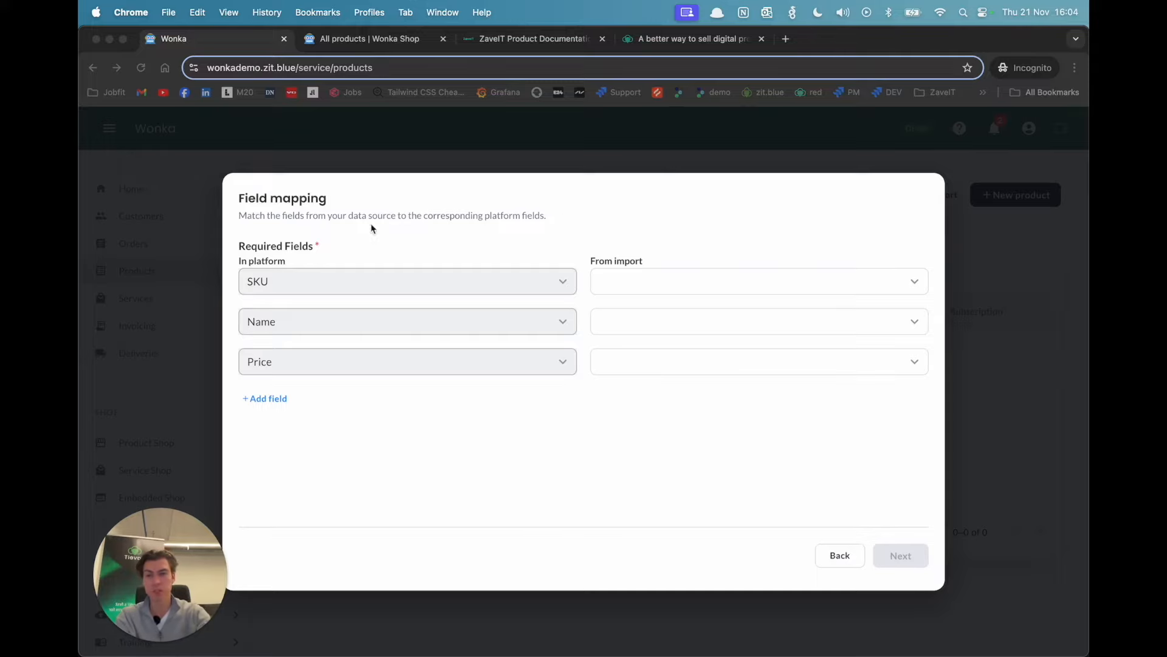
# Step: Map the required platform fields: SKU to SKU, Name to Model and Price to Price
pyautogui.click(713, 281)
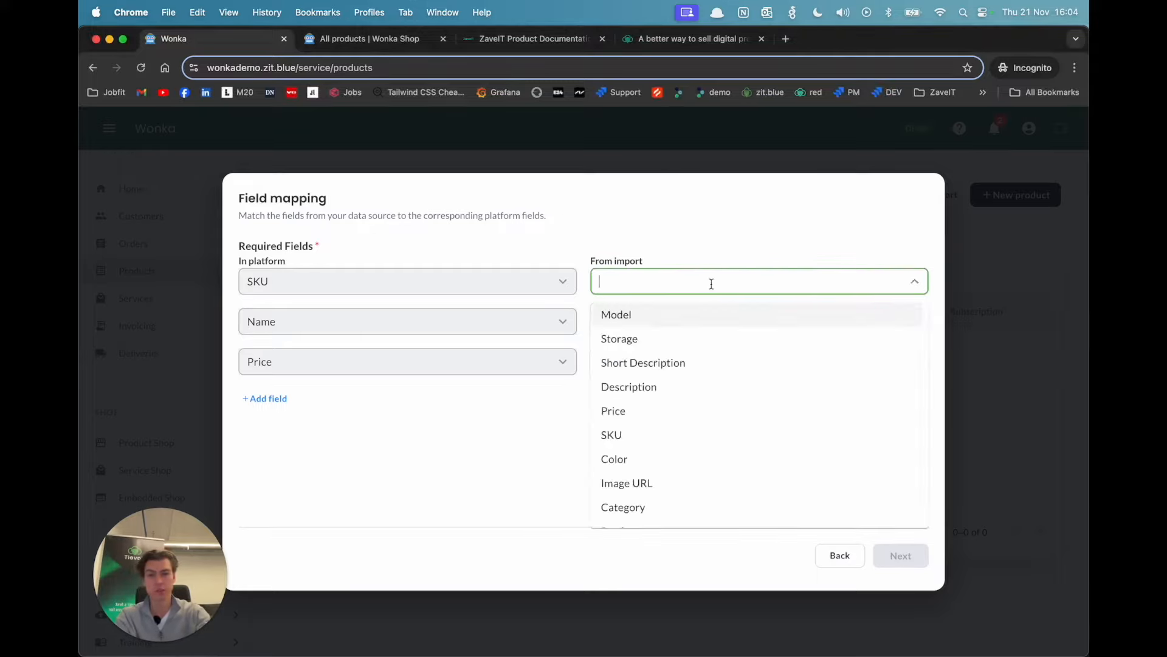
pyautogui.click(625, 436)
pyautogui.click(669, 313)
pyautogui.click(656, 355)
pyautogui.click(654, 360)
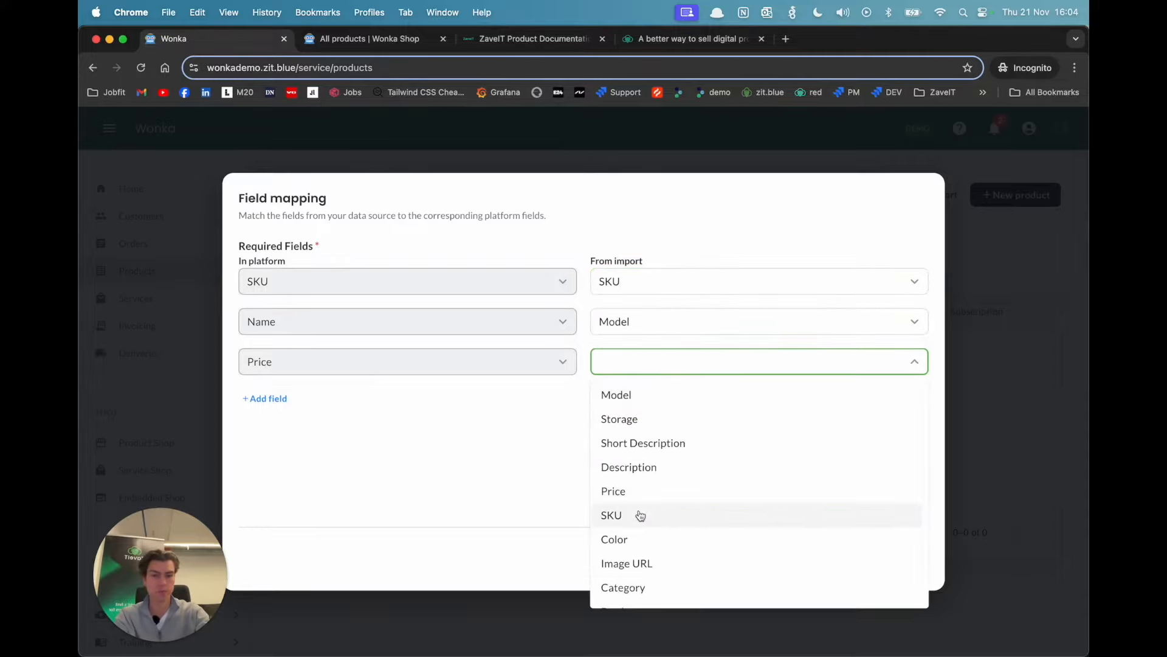
pyautogui.click(651, 495)
pyautogui.click(504, 435)
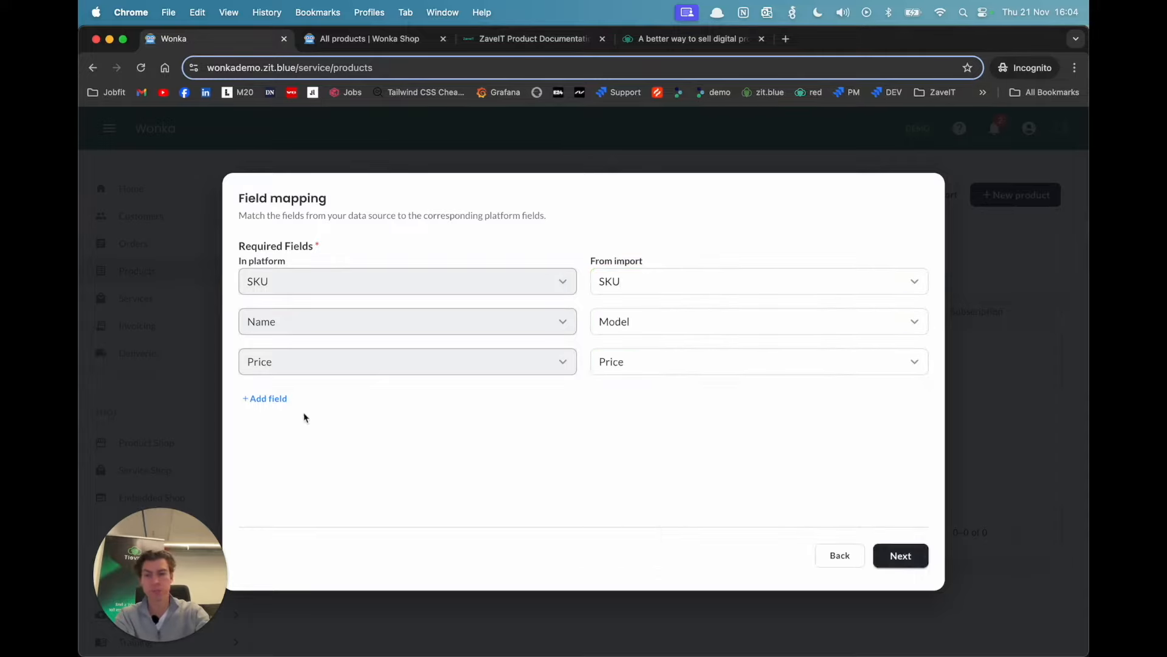
# Step: Add the additional field Media(image) Link and map it to Image URL
pyautogui.click(273, 400)
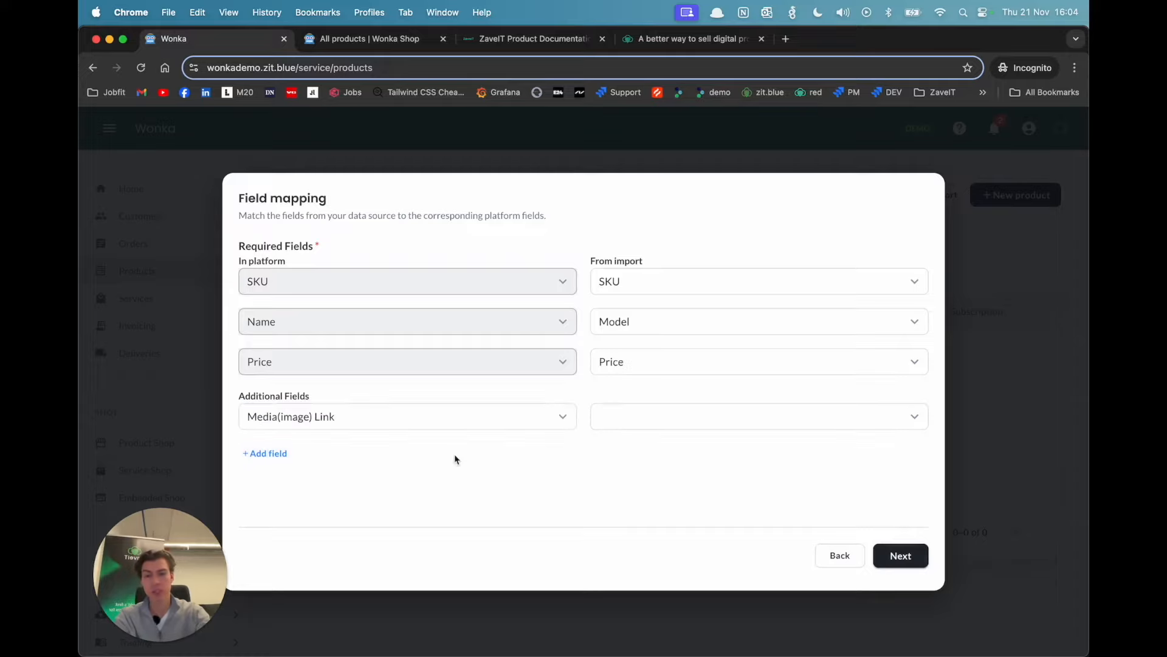
pyautogui.click(911, 416)
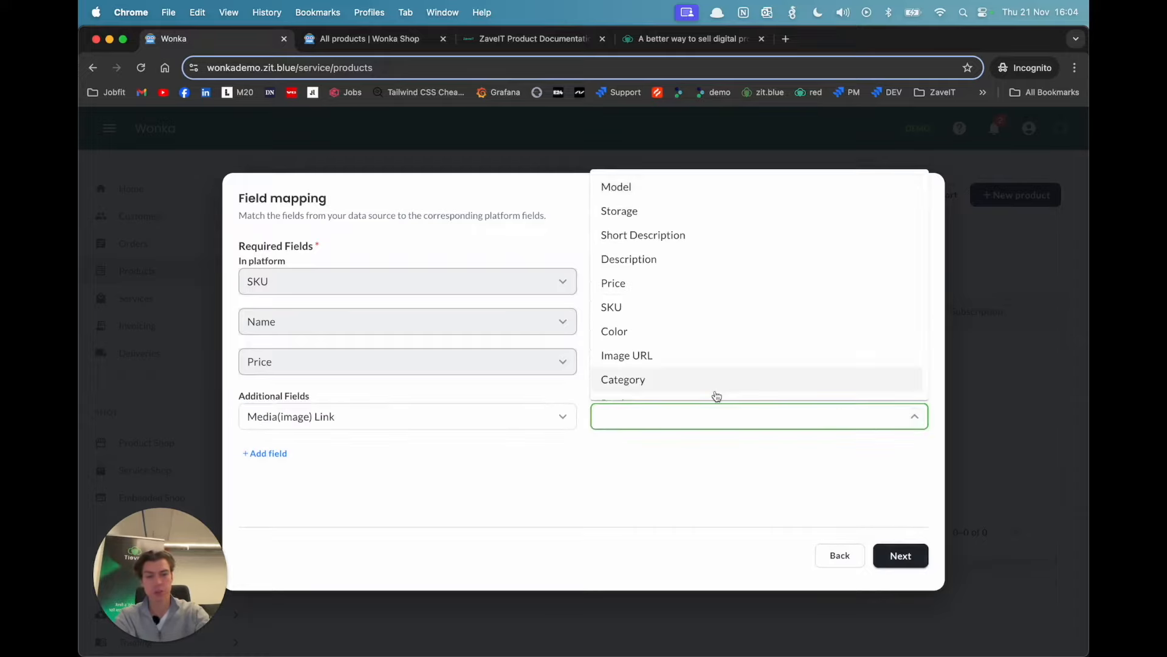
pyautogui.click(713, 357)
# Step: Add the additional field Description and map it to the import's Description column
pyautogui.click(275, 452)
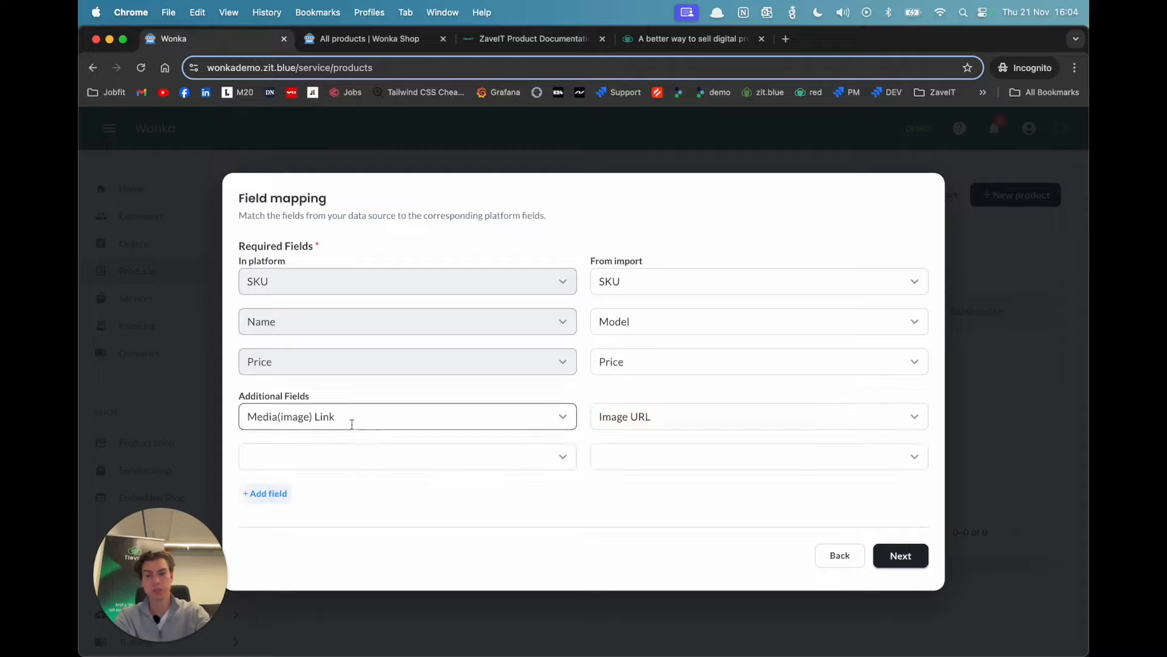
pyautogui.click(567, 458)
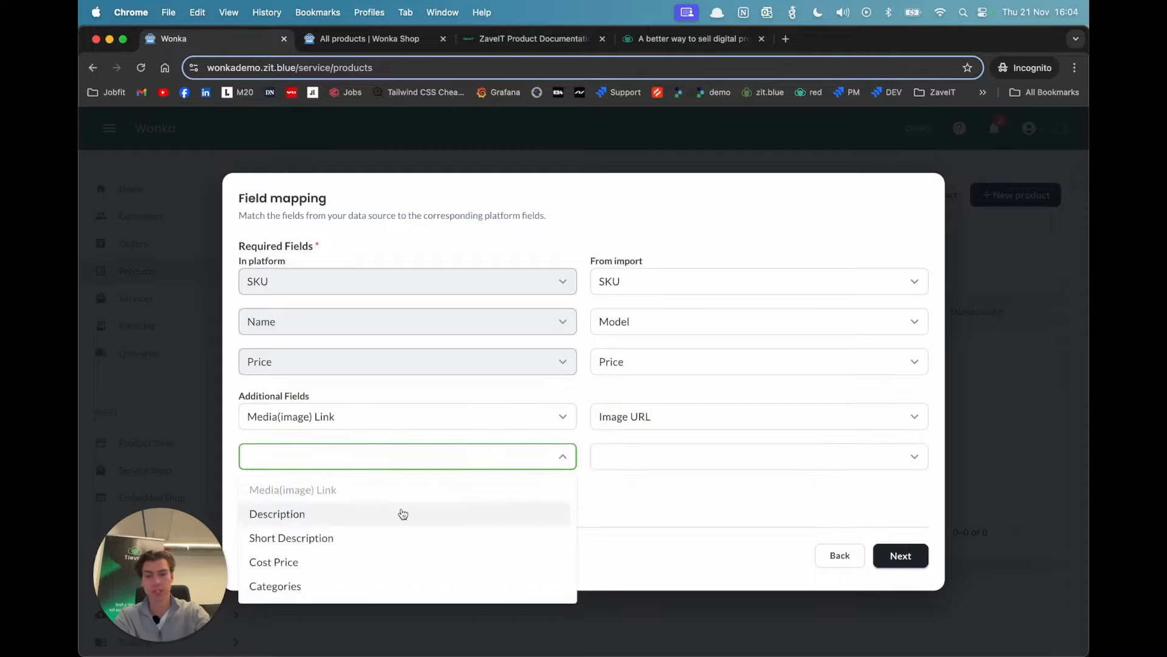
pyautogui.click(399, 514)
pyautogui.click(714, 453)
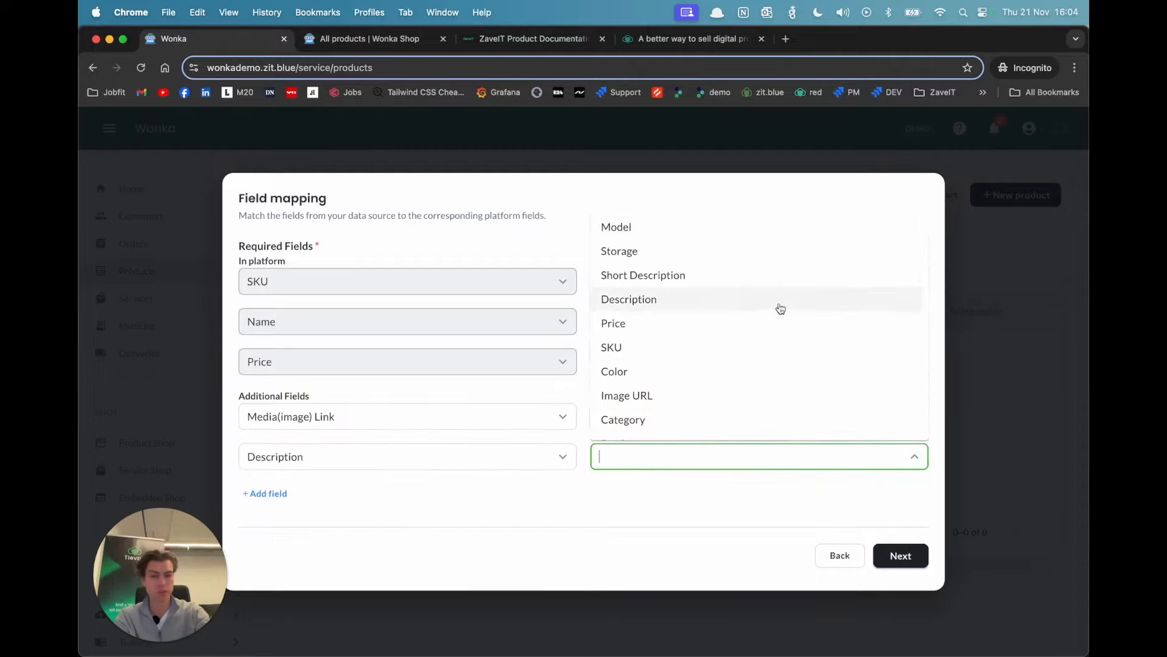
pyautogui.click(777, 304)
# Step: Add the additional field Short Description and map it to the import's Short Description column
pyautogui.click(273, 491)
pyautogui.scroll(-1, 273, 490)
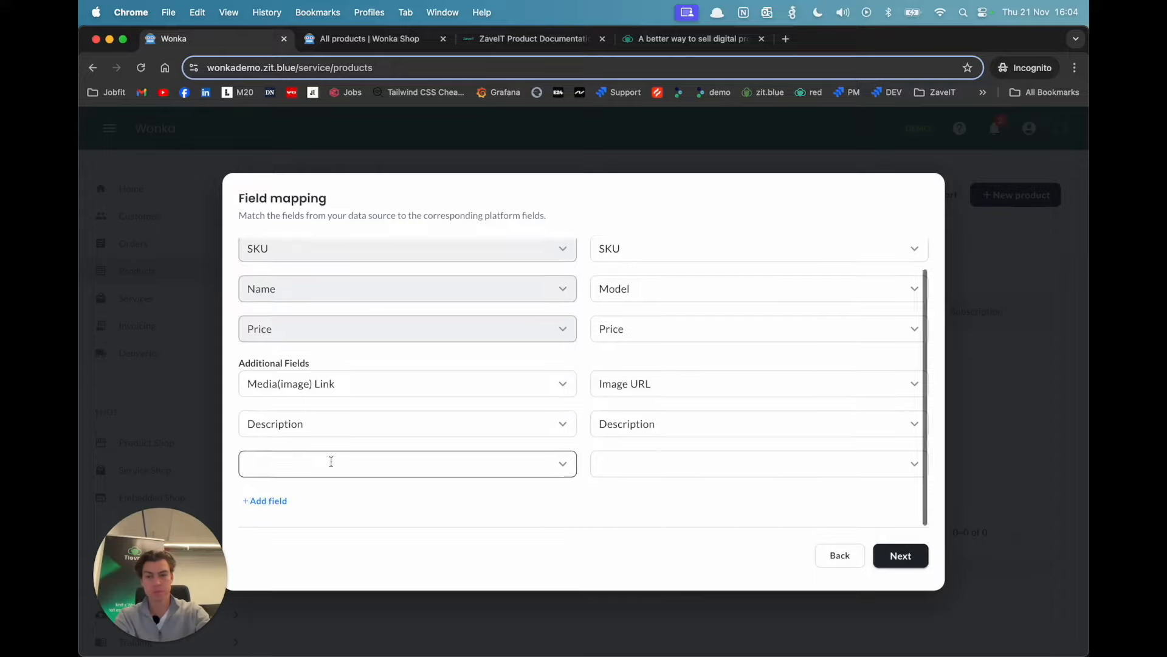
pyautogui.click(563, 464)
pyautogui.click(361, 547)
pyautogui.click(915, 465)
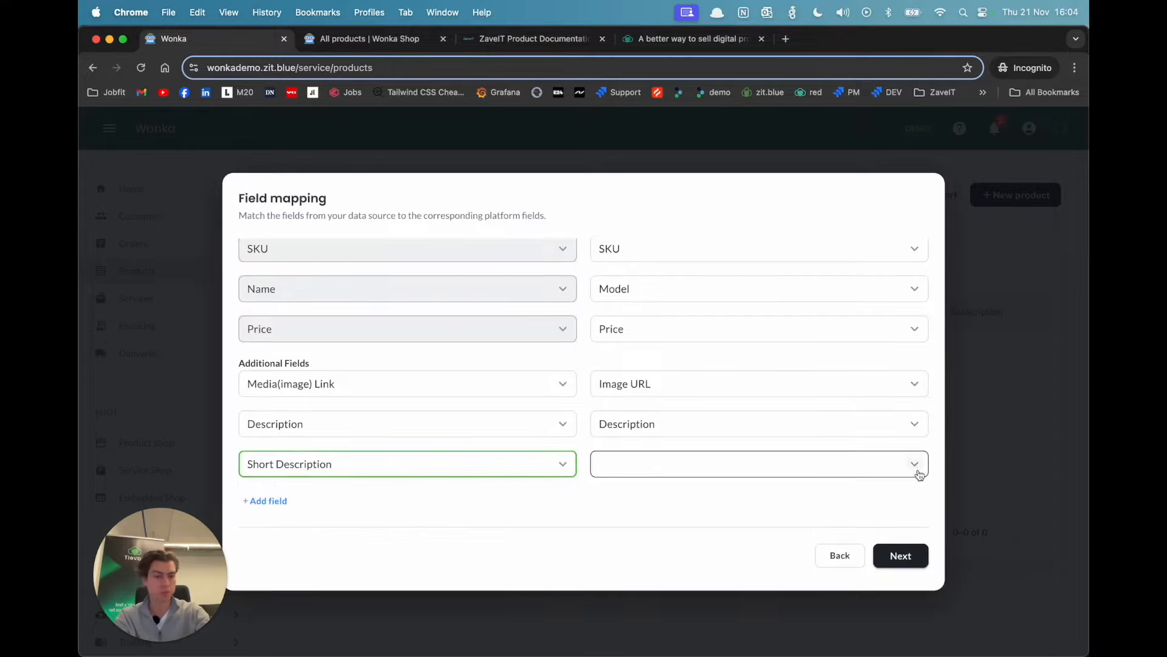
pyautogui.click(705, 283)
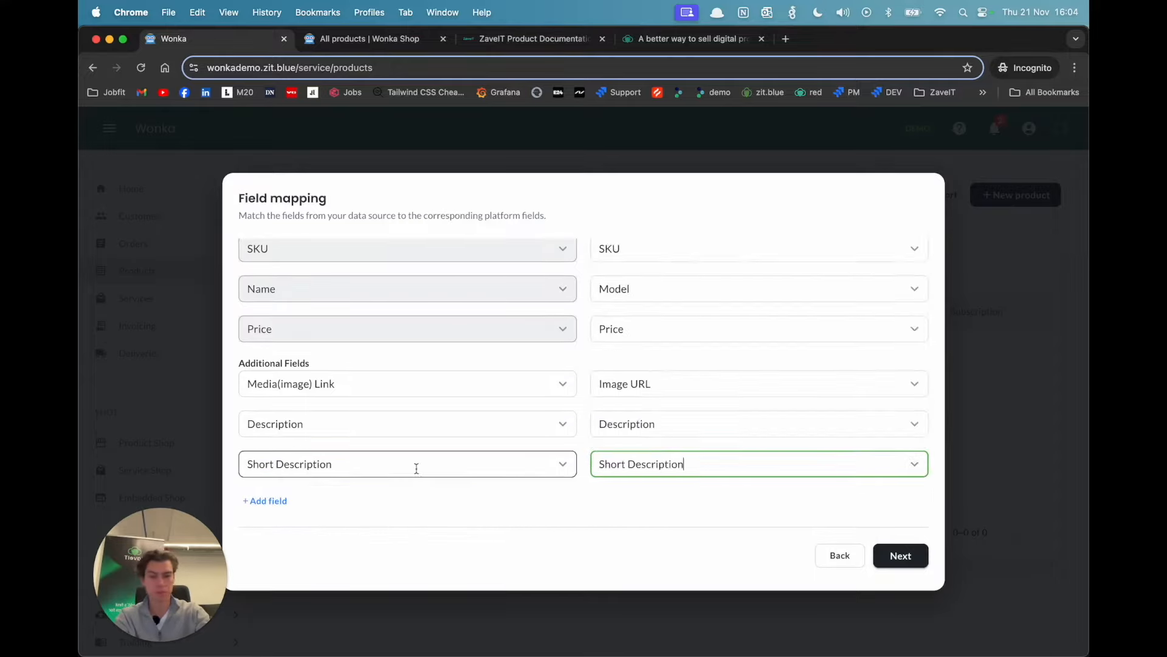
# Step: Add the additional field Categories, map it to Category, and continue to the property mapping
pyautogui.click(264, 503)
pyautogui.scroll(-1, 298, 471)
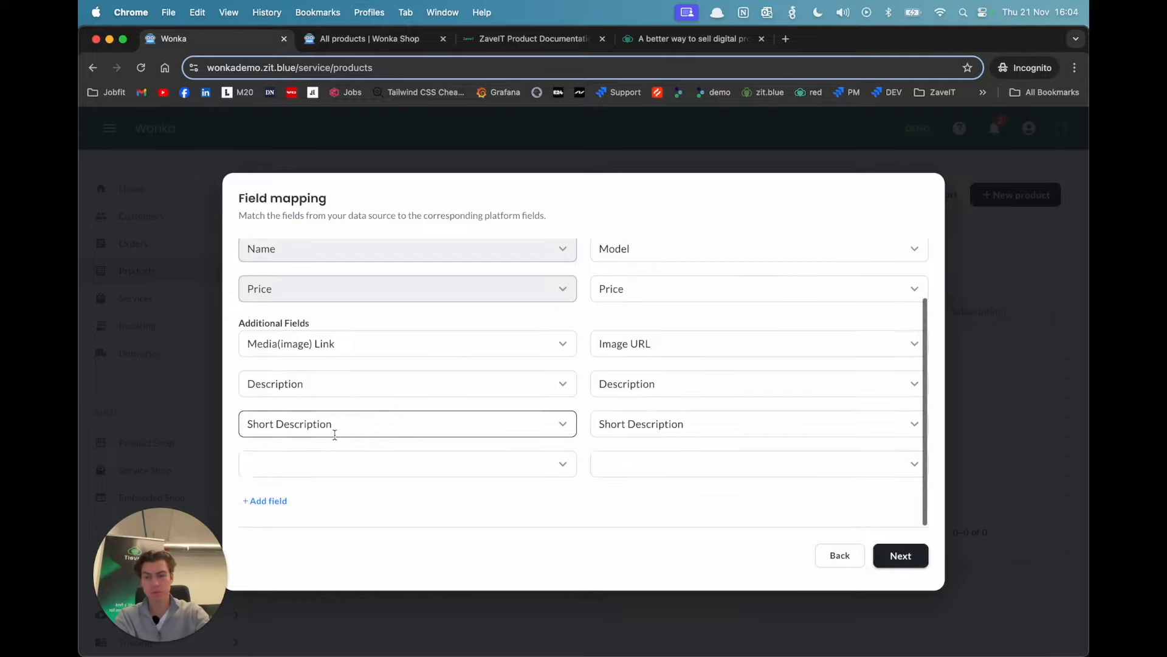
pyautogui.click(564, 466)
pyautogui.click(314, 600)
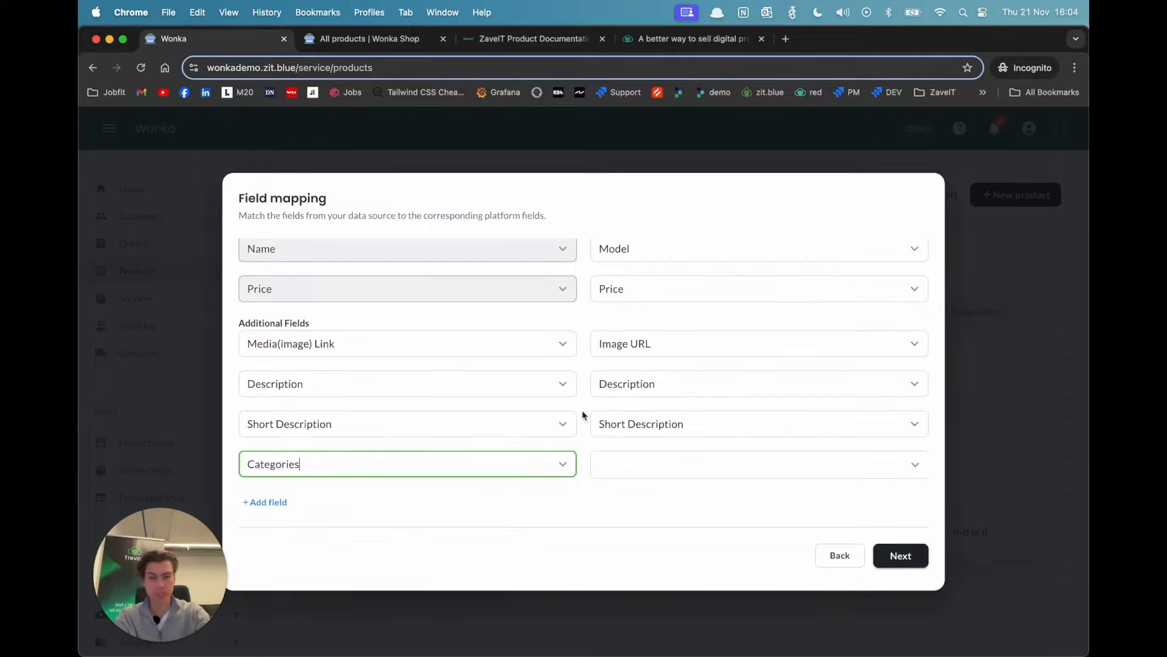
pyautogui.click(913, 465)
pyautogui.scroll(-3, 705, 435)
pyautogui.click(628, 395)
pyautogui.click(578, 501)
pyautogui.click(912, 555)
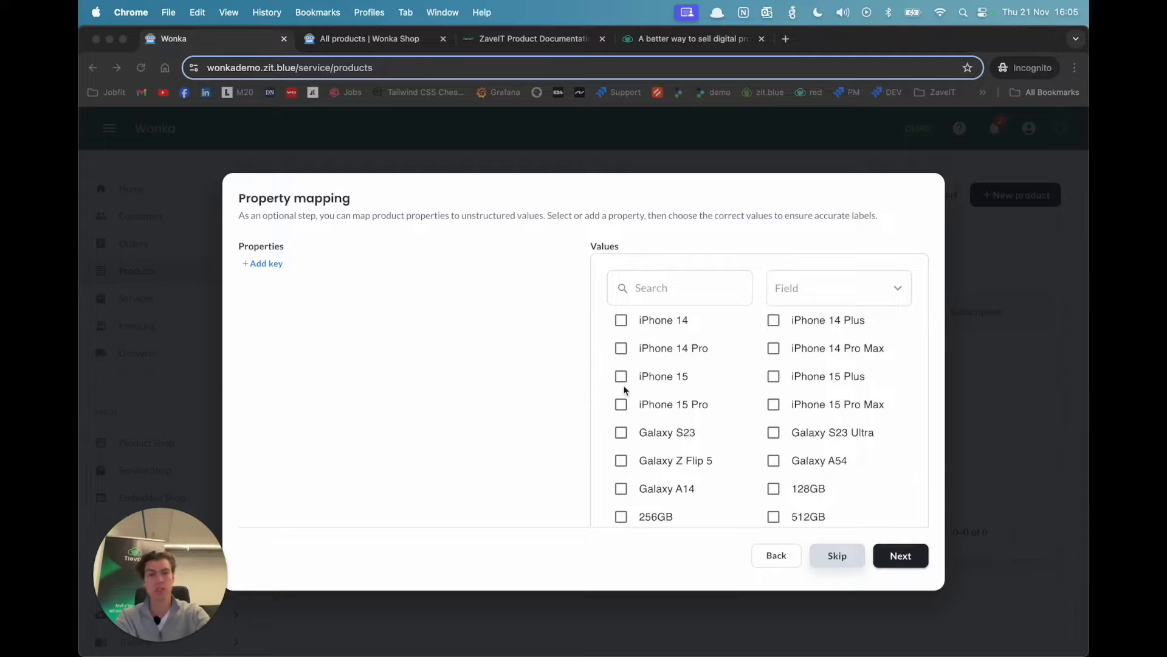
# Step: Add a property key and set it to the existing Color property
pyautogui.scroll(-10, 625, 389)
pyautogui.scroll(10, 623, 386)
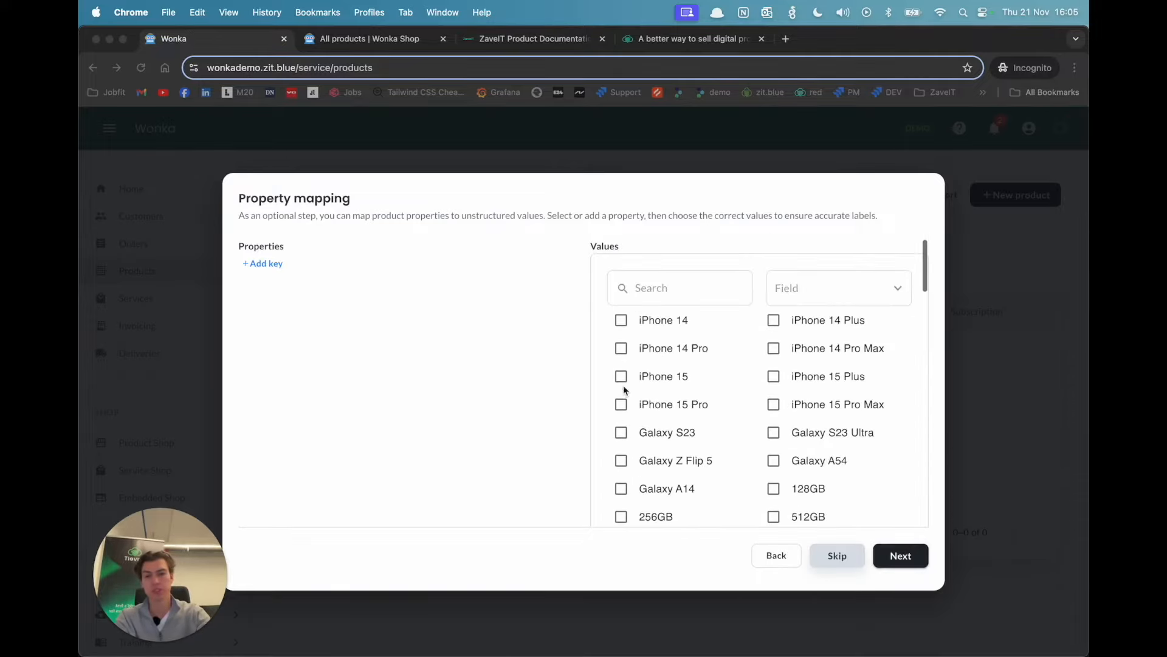
pyautogui.click(274, 274)
pyautogui.click(365, 288)
pyautogui.write('Color')
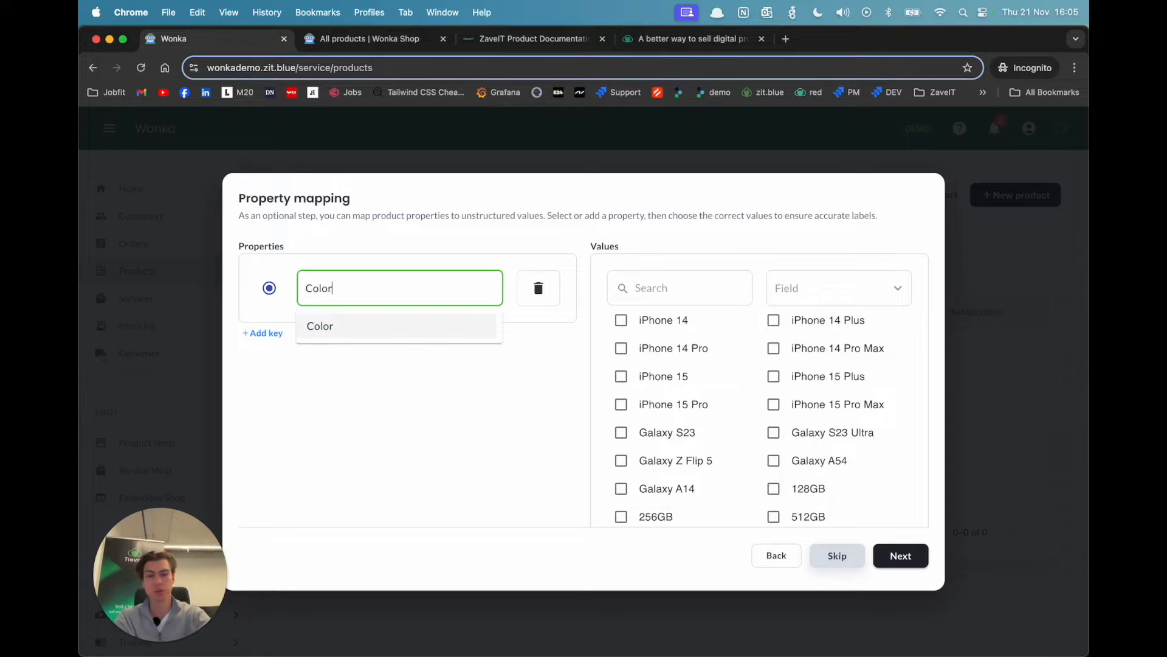
pyautogui.click(325, 324)
pyautogui.click(686, 309)
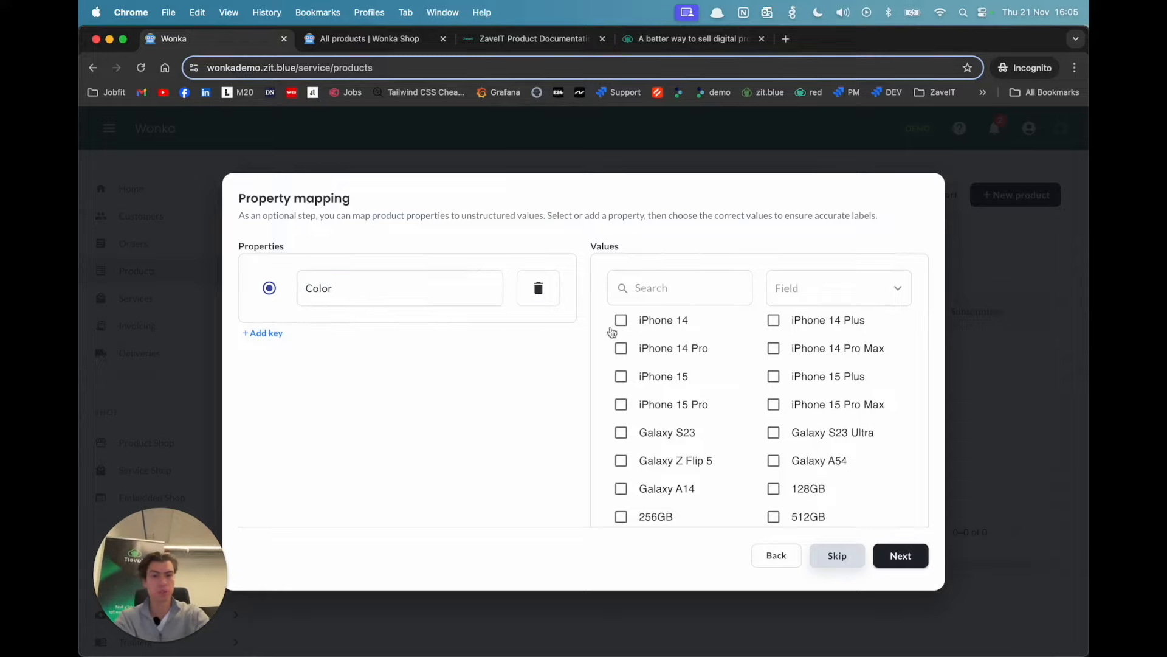
# Step: Filter the values by the Color field and select every listed color for the Color property
pyautogui.scroll(-2, 724, 339)
pyautogui.scroll(2, 724, 339)
pyautogui.click(906, 295)
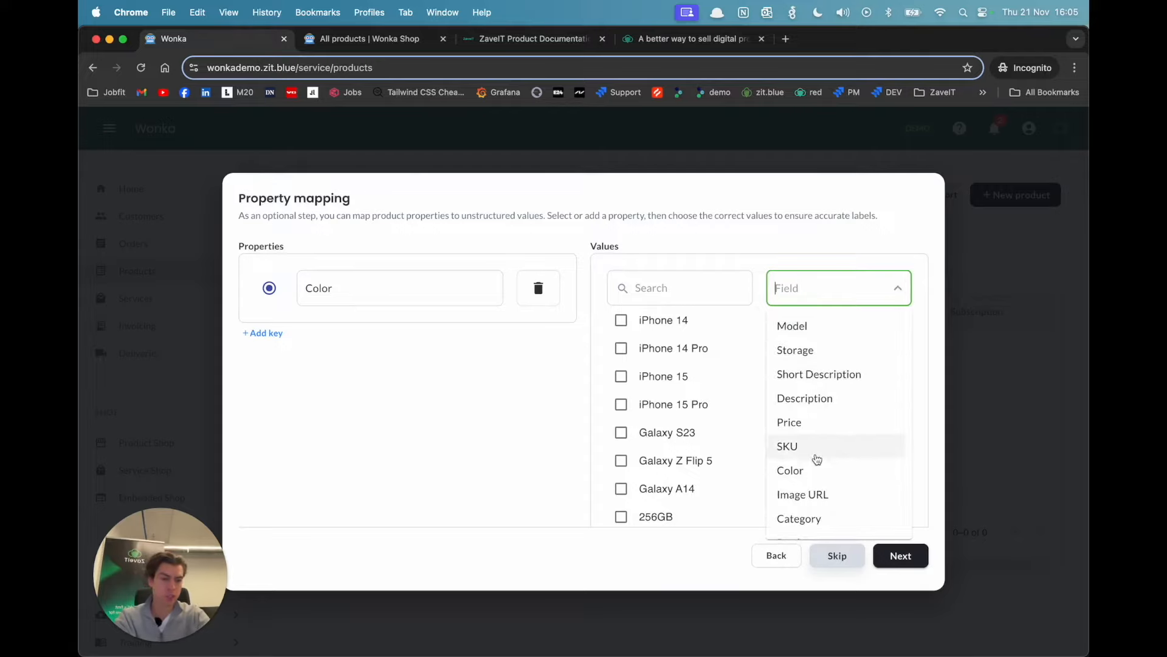
pyautogui.click(811, 467)
pyautogui.click(516, 427)
pyautogui.click(621, 320)
pyautogui.click(621, 348)
pyautogui.click(621, 377)
pyautogui.click(626, 405)
pyautogui.click(773, 376)
pyautogui.click(773, 405)
pyautogui.click(773, 432)
pyautogui.scroll(-2, 776, 434)
pyautogui.click(623, 307)
pyautogui.click(622, 335)
pyautogui.click(774, 365)
pyautogui.click(621, 363)
pyautogui.click(620, 391)
pyautogui.click(621, 419)
pyautogui.click(621, 447)
pyautogui.scroll(-1, 619, 450)
pyautogui.click(621, 424)
pyautogui.click(621, 451)
pyautogui.click(621, 480)
pyautogui.click(774, 451)
pyautogui.click(774, 424)
pyautogui.click(773, 395)
pyautogui.click(773, 367)
pyautogui.click(775, 341)
pyautogui.scroll(3, 842, 486)
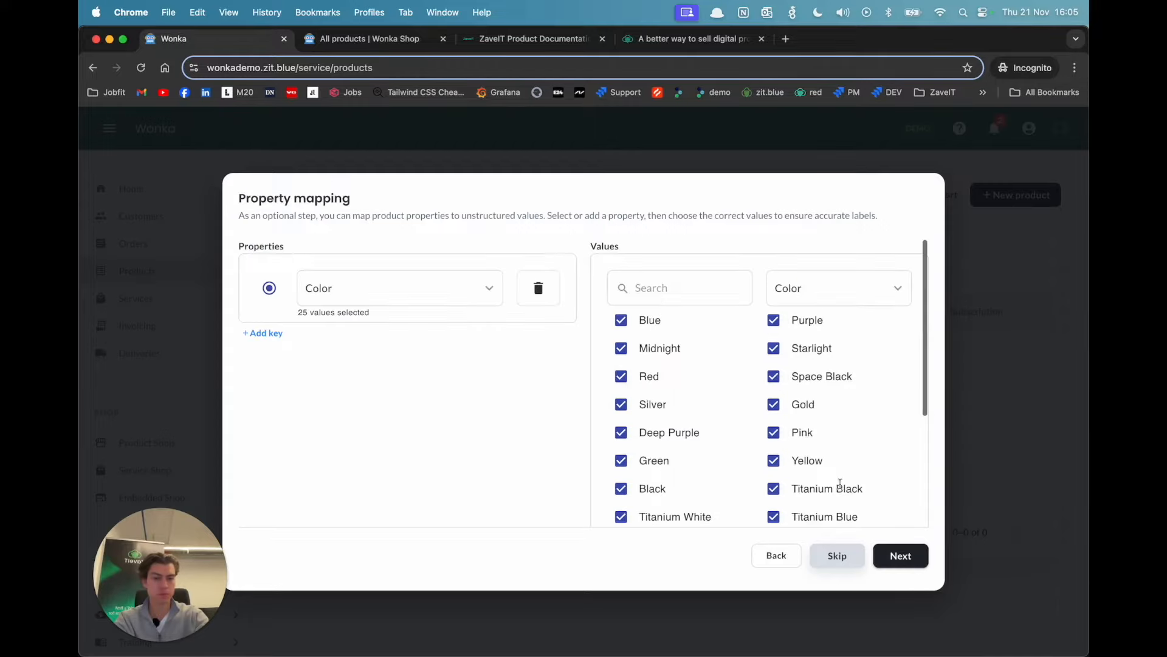
# Step: Add a second property key and set it to Screen size
pyautogui.click(282, 338)
pyautogui.click(404, 369)
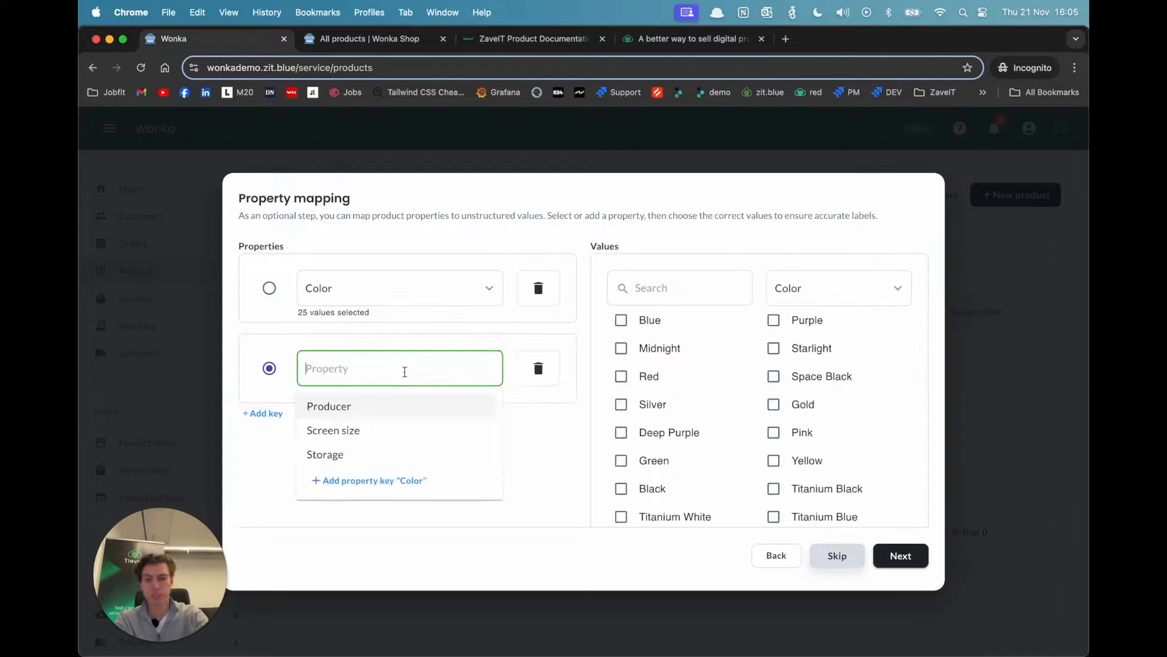
pyautogui.click(374, 437)
pyautogui.click(558, 463)
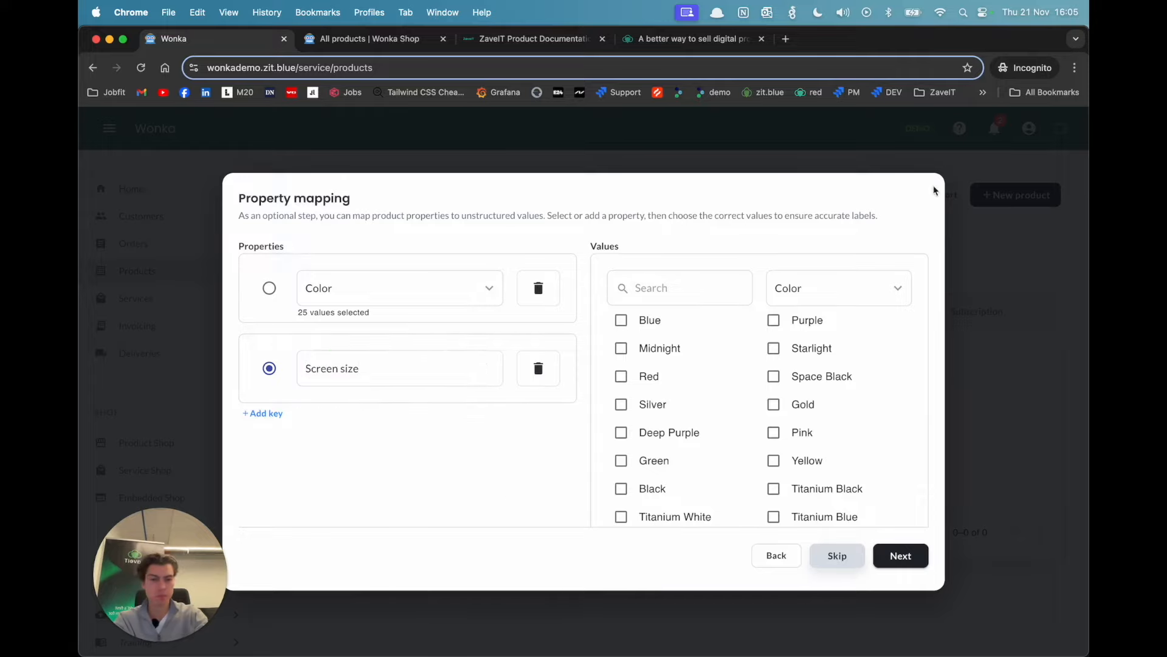
# Step: Filter the values by Short Description and assign 6.1", 6.7", 6.8", 6.4" and 6.6" to the Screen size property
pyautogui.click(901, 287)
pyautogui.click(881, 288)
pyautogui.click(902, 292)
pyautogui.click(903, 294)
pyautogui.click(903, 291)
pyautogui.click(904, 296)
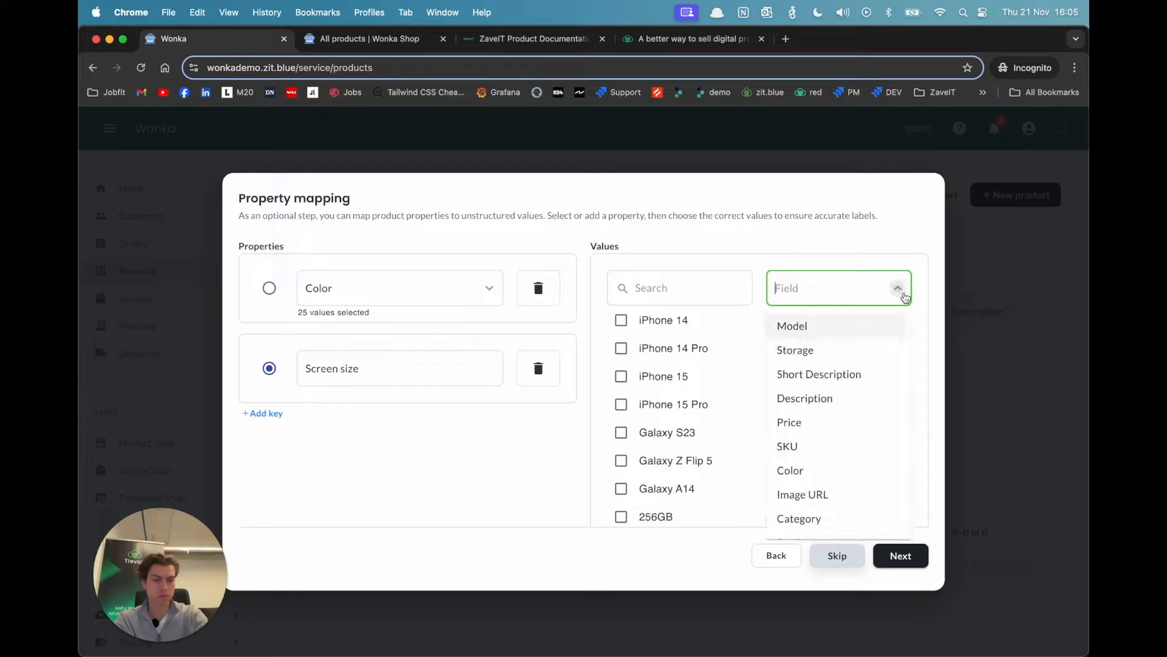
pyautogui.click(848, 374)
pyautogui.scroll(-2, 729, 365)
pyautogui.scroll(2, 626, 344)
pyautogui.click(621, 342)
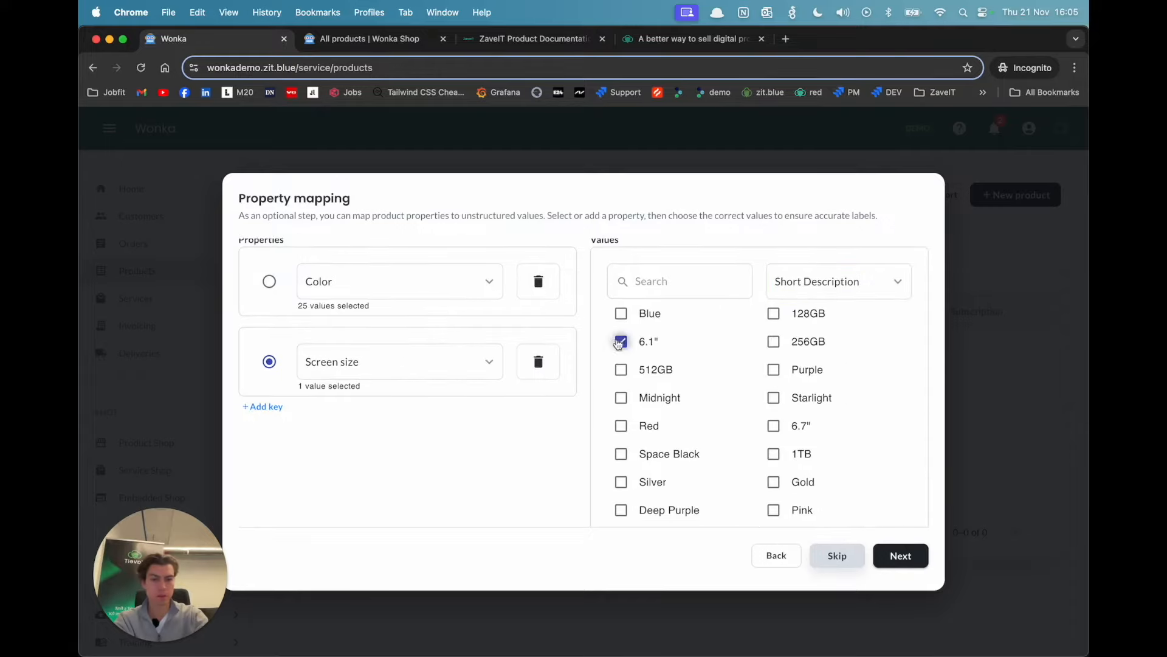
pyautogui.click(781, 424)
pyautogui.scroll(-2, 778, 460)
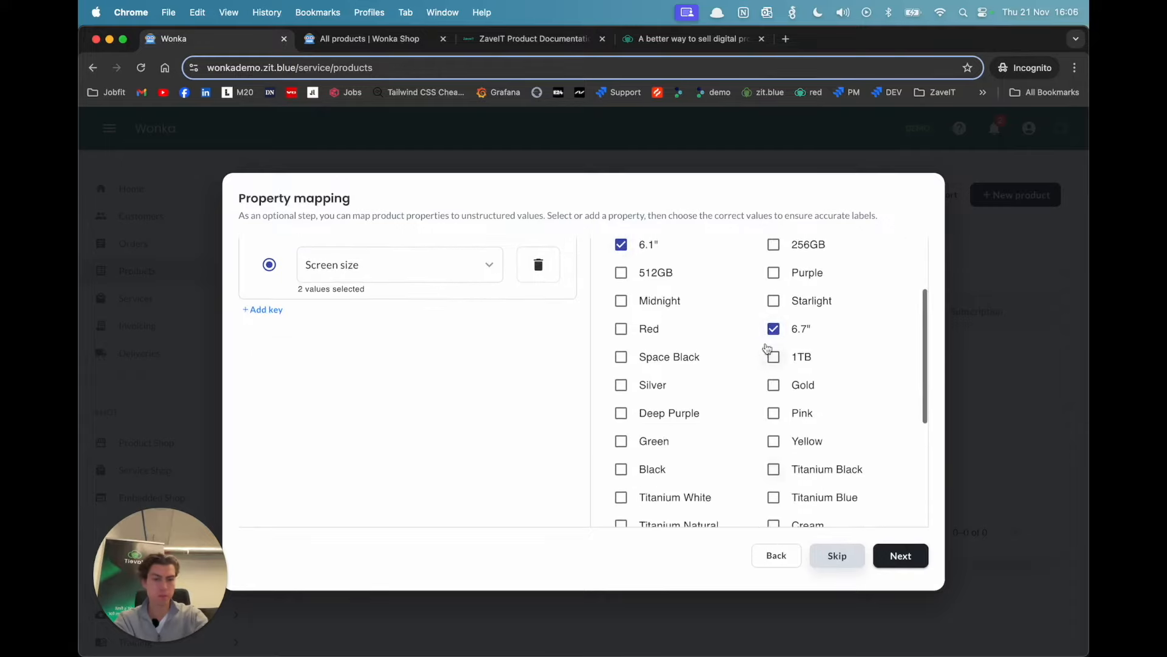
pyautogui.scroll(2, 767, 349)
pyautogui.scroll(-5, 766, 344)
pyautogui.click(637, 375)
pyautogui.click(770, 397)
pyautogui.scroll(6, 581, 425)
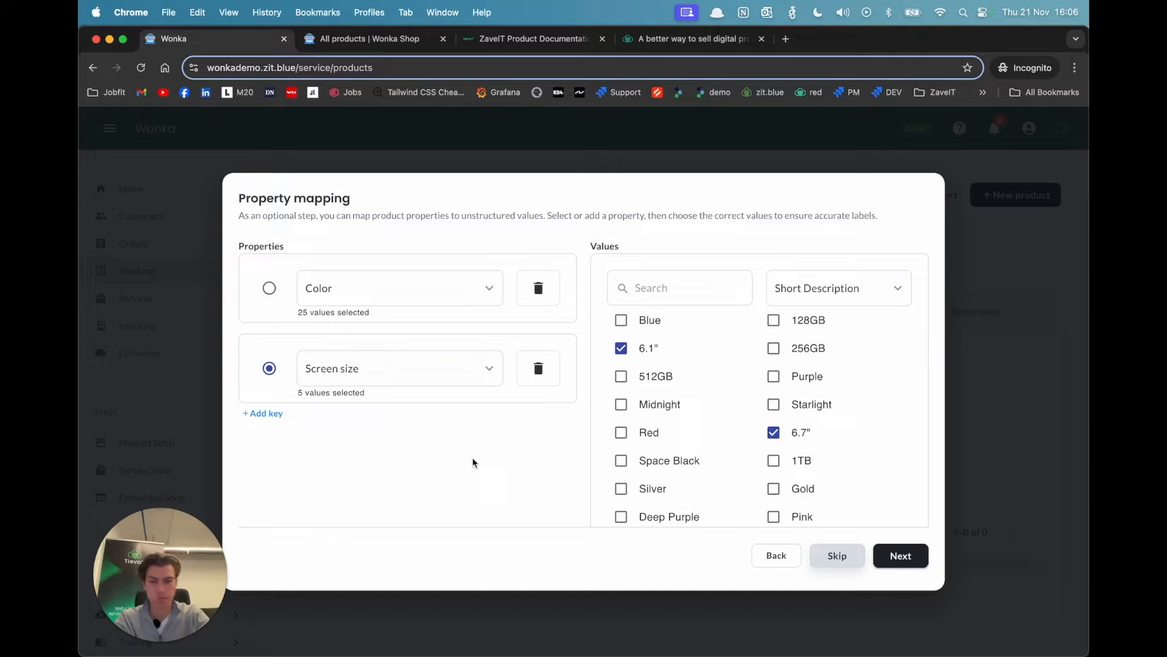
# Step: Add a third property key and set it to Storage
pyautogui.click(272, 420)
pyautogui.click(404, 450)
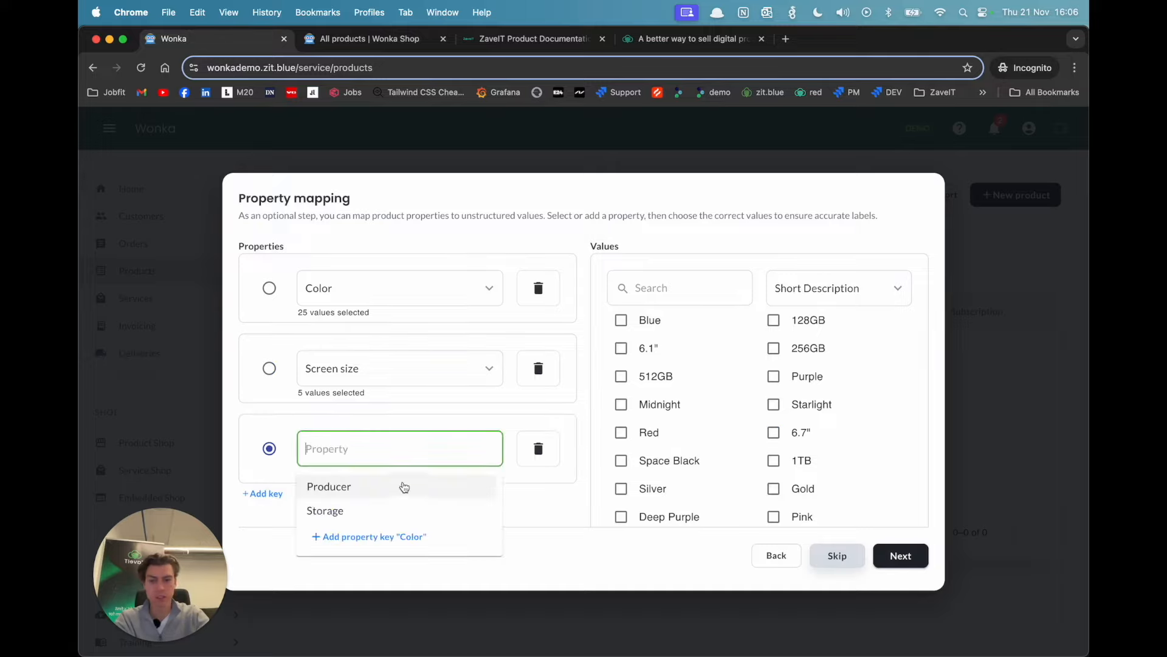
pyautogui.click(379, 514)
pyautogui.scroll(-3, 550, 495)
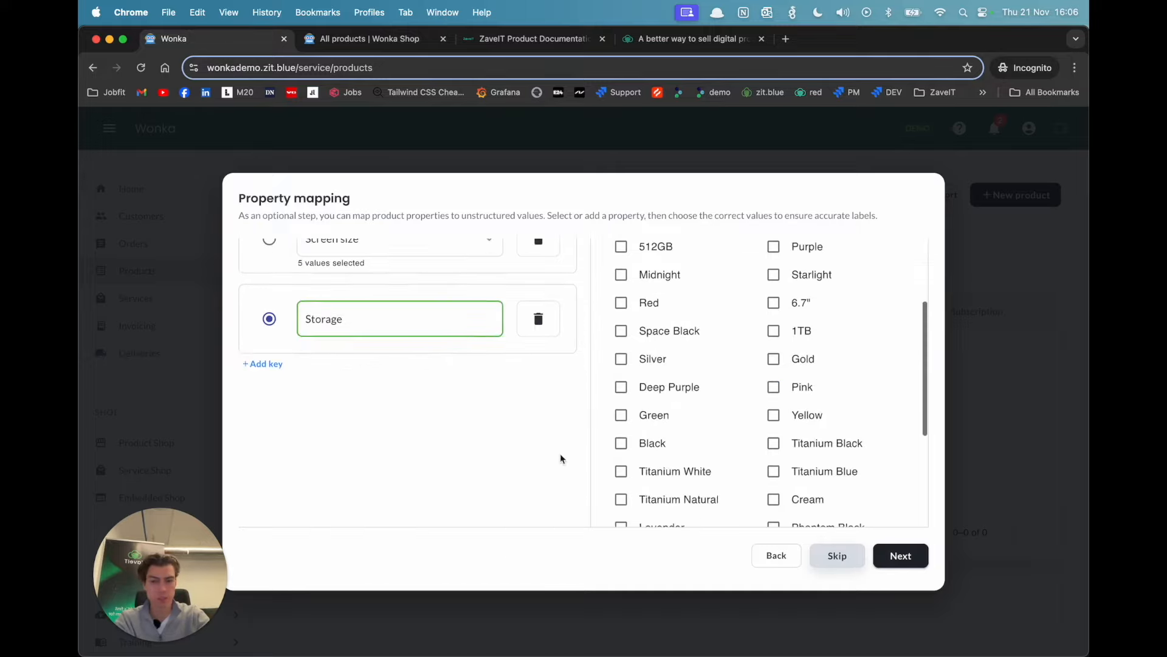
pyautogui.scroll(5, 567, 418)
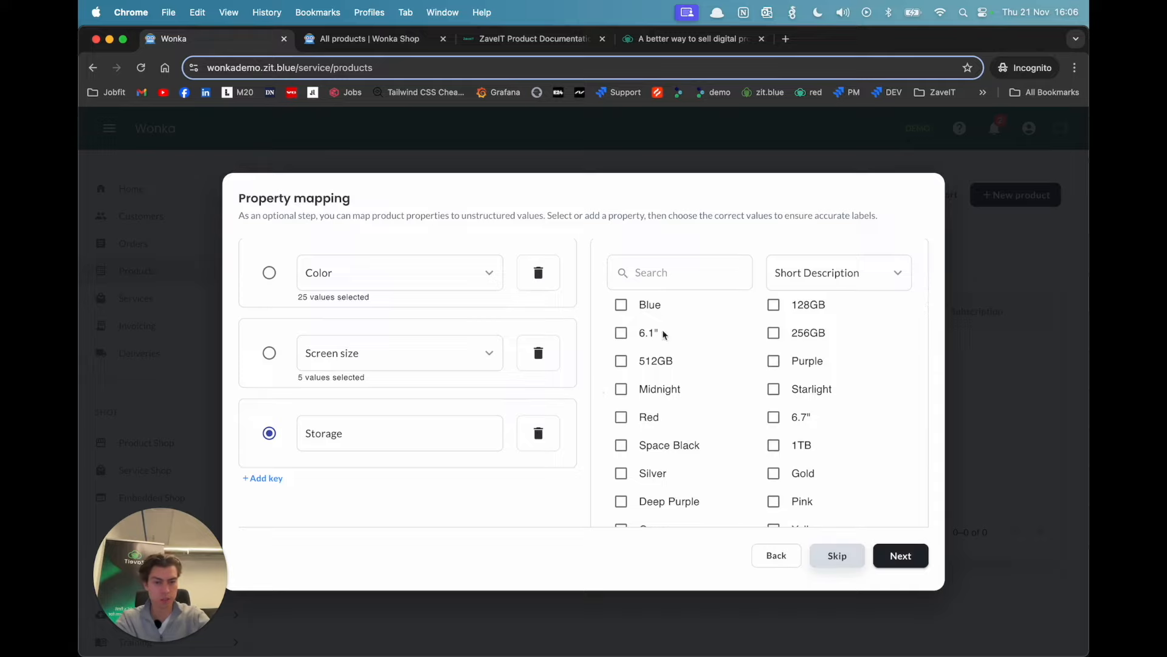
# Step: Assign the values 128GB, 256GB, 512GB, 1TB and 64GB to the Storage property
pyautogui.click(773, 304)
pyautogui.click(773, 333)
pyautogui.scroll(-2, 672, 453)
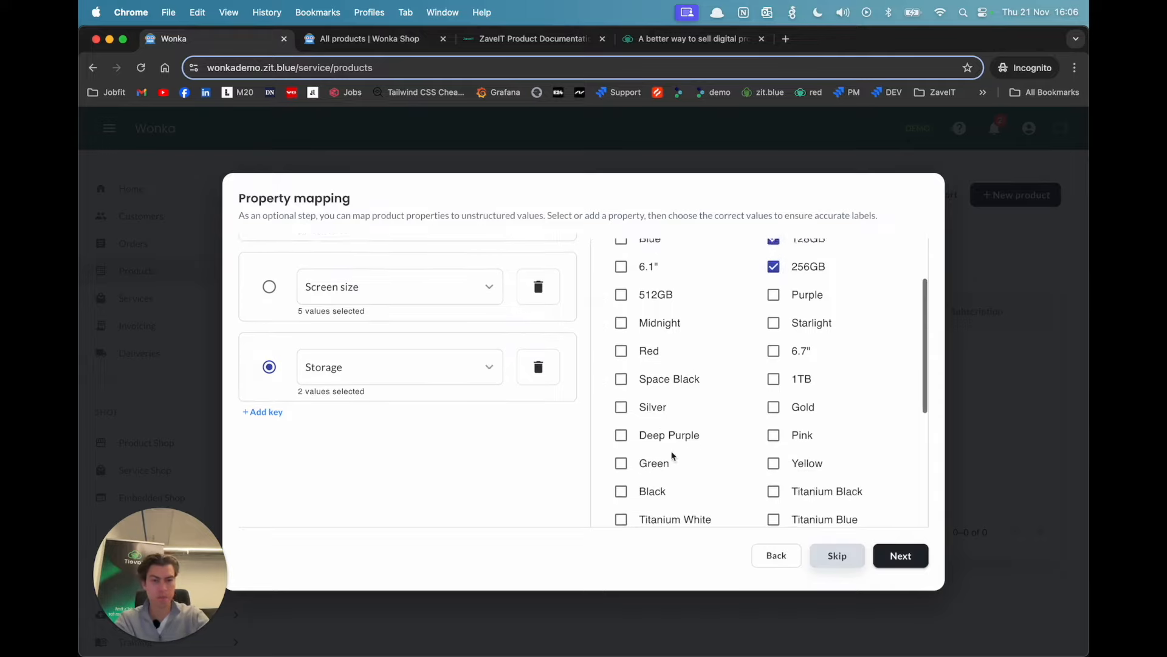
pyautogui.click(623, 292)
pyautogui.click(774, 383)
pyautogui.scroll(-6, 774, 384)
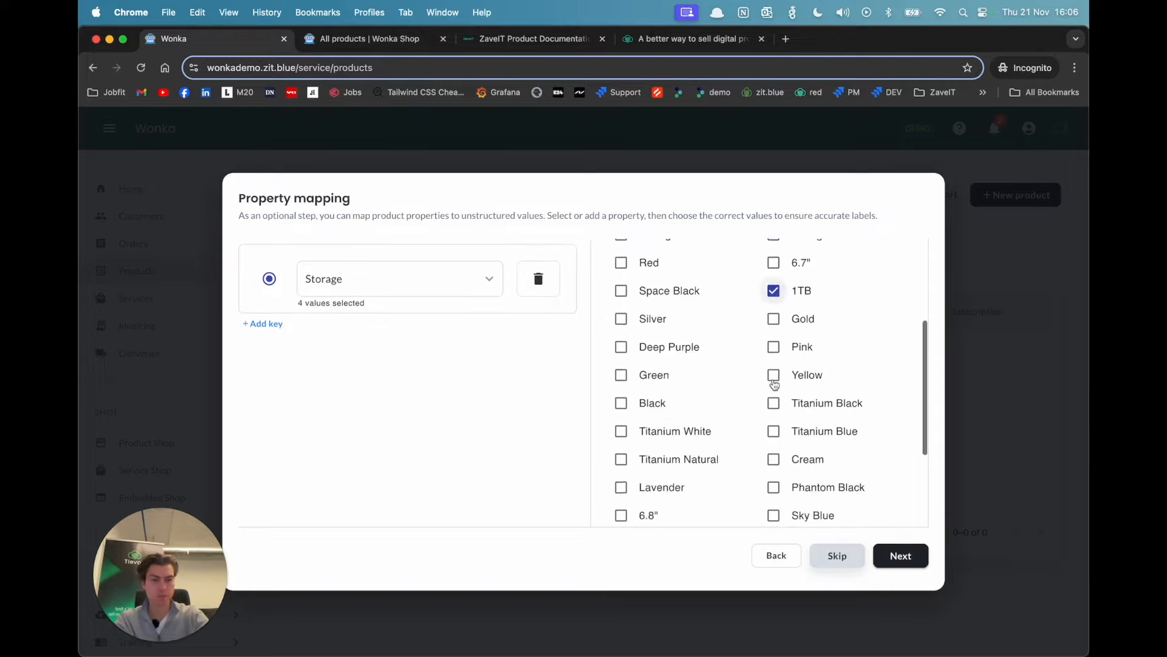
pyautogui.click(774, 452)
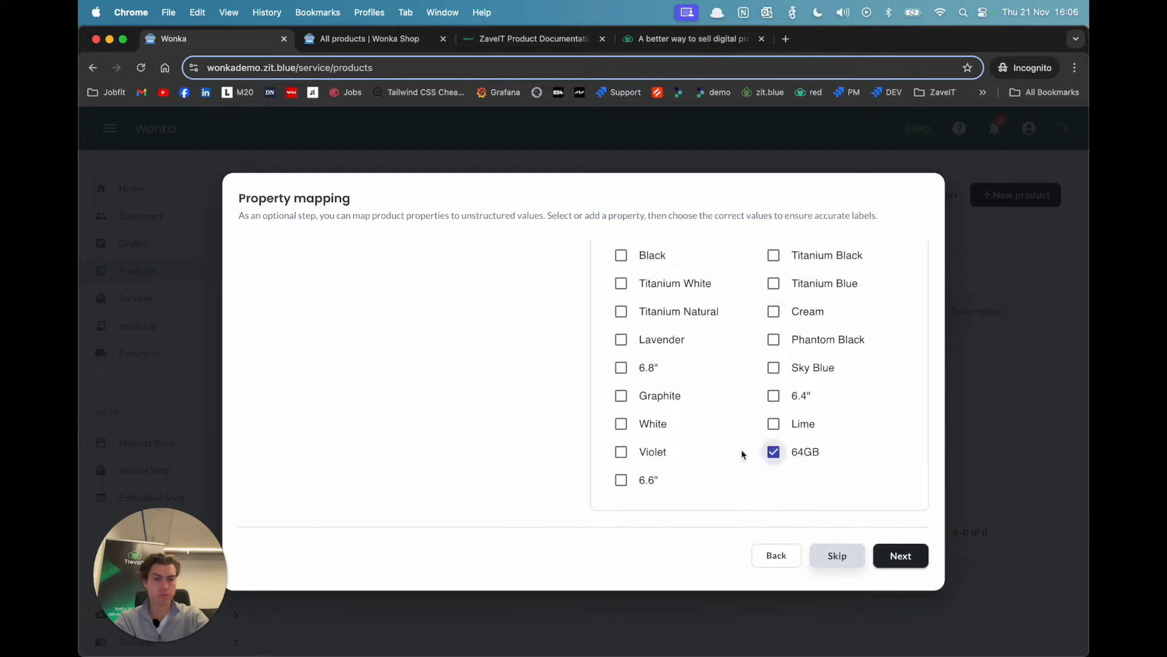
pyautogui.scroll(8, 683, 395)
pyautogui.scroll(-3, 683, 402)
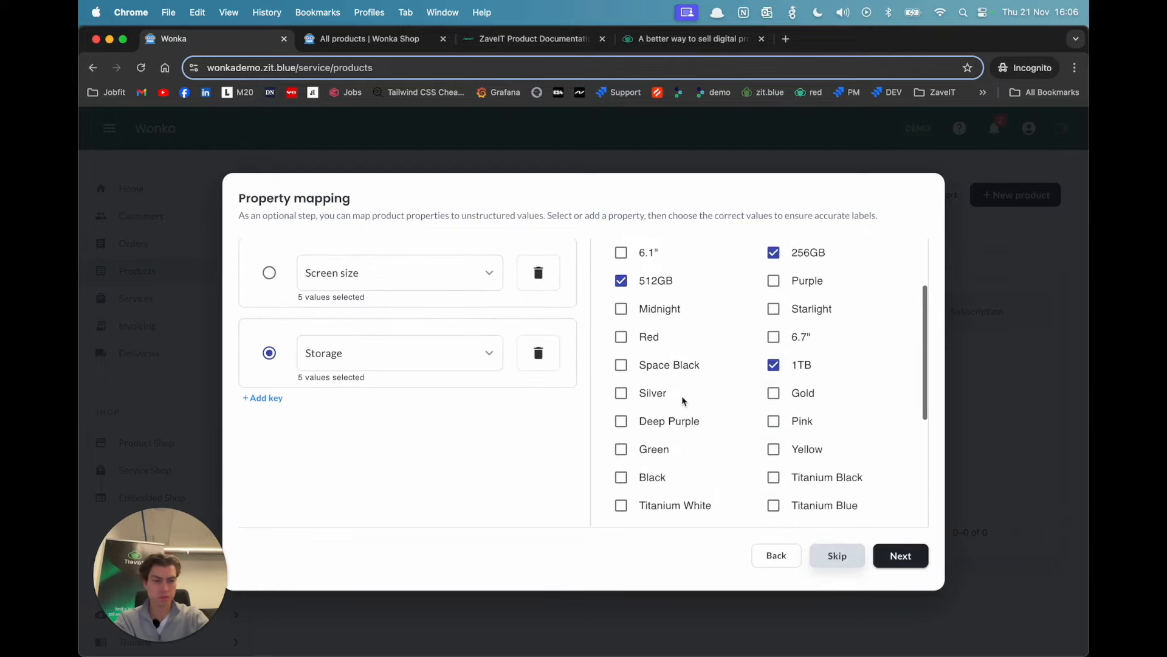
# Step: Add a fourth property key and set it to Producer
pyautogui.click(273, 403)
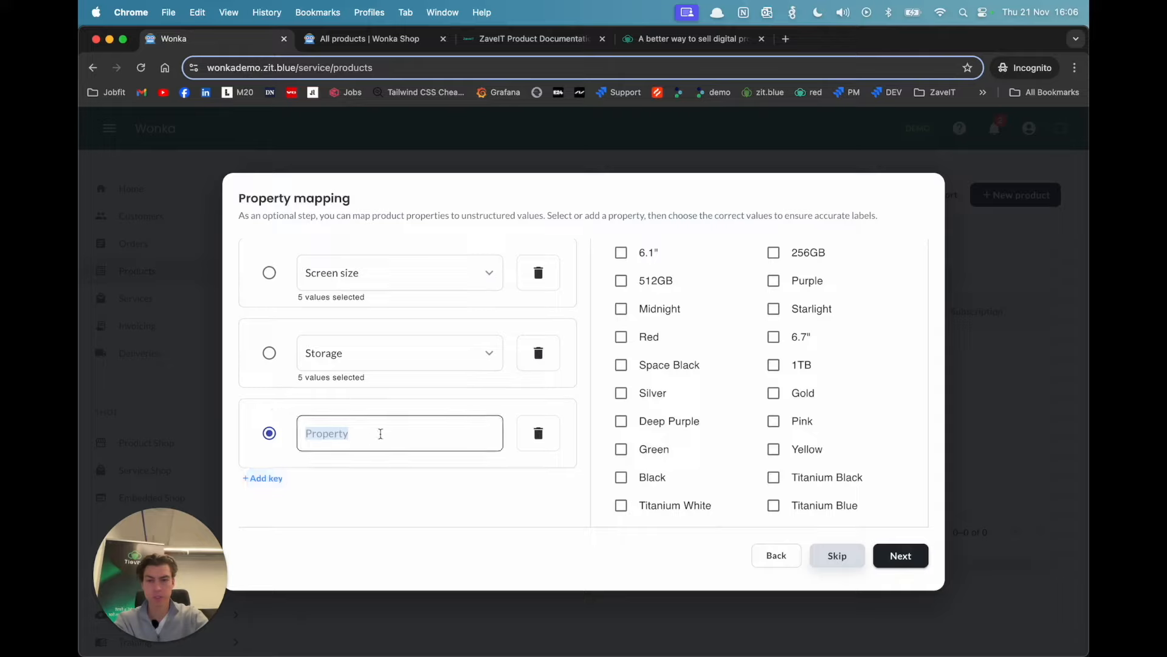
pyautogui.click(399, 431)
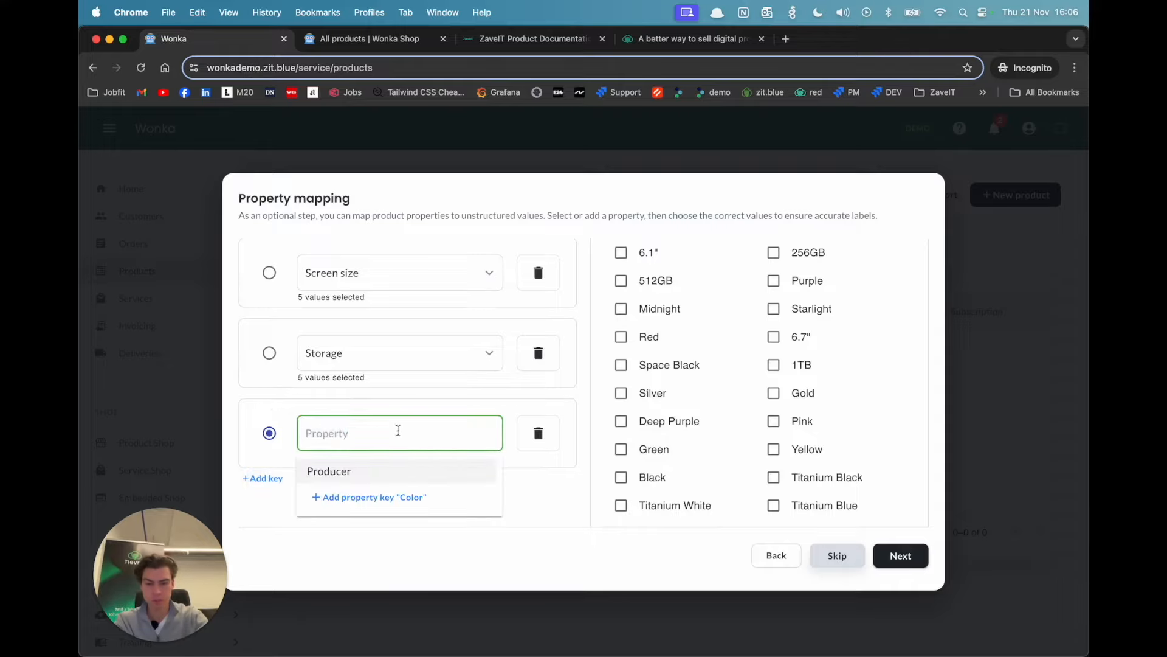
pyautogui.click(409, 476)
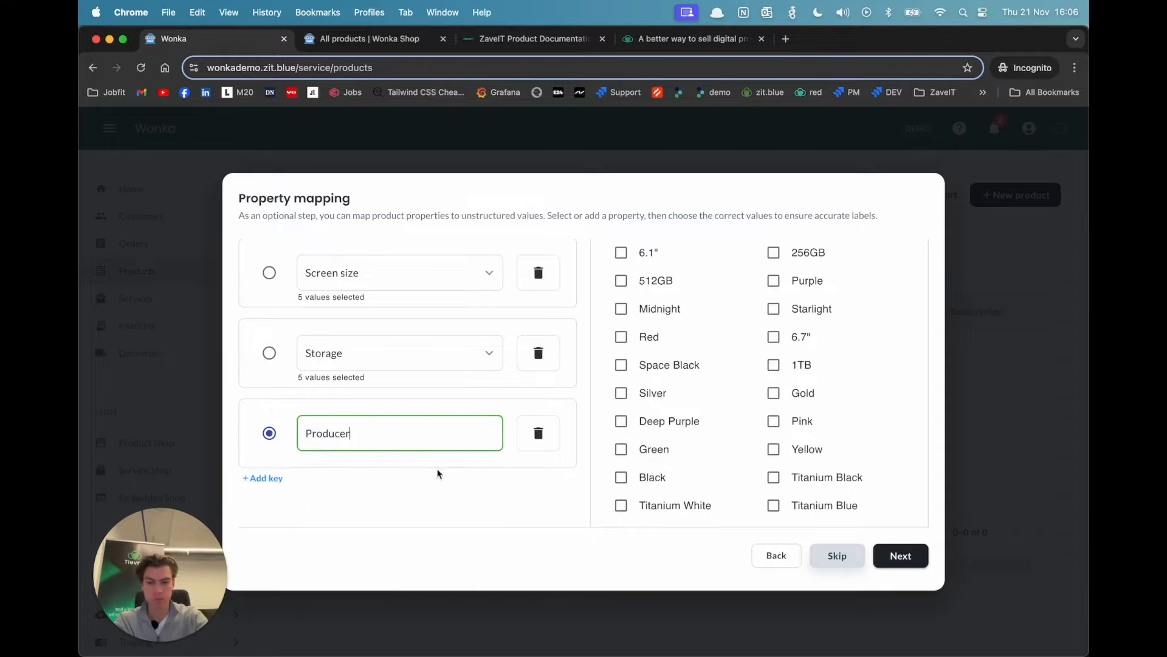
# Step: Filter the values by the Producer field and assign Apple and Samsung to the Producer property
pyautogui.click(889, 295)
pyautogui.click(882, 288)
pyautogui.click(898, 288)
pyautogui.scroll(-1, 828, 401)
pyautogui.click(802, 521)
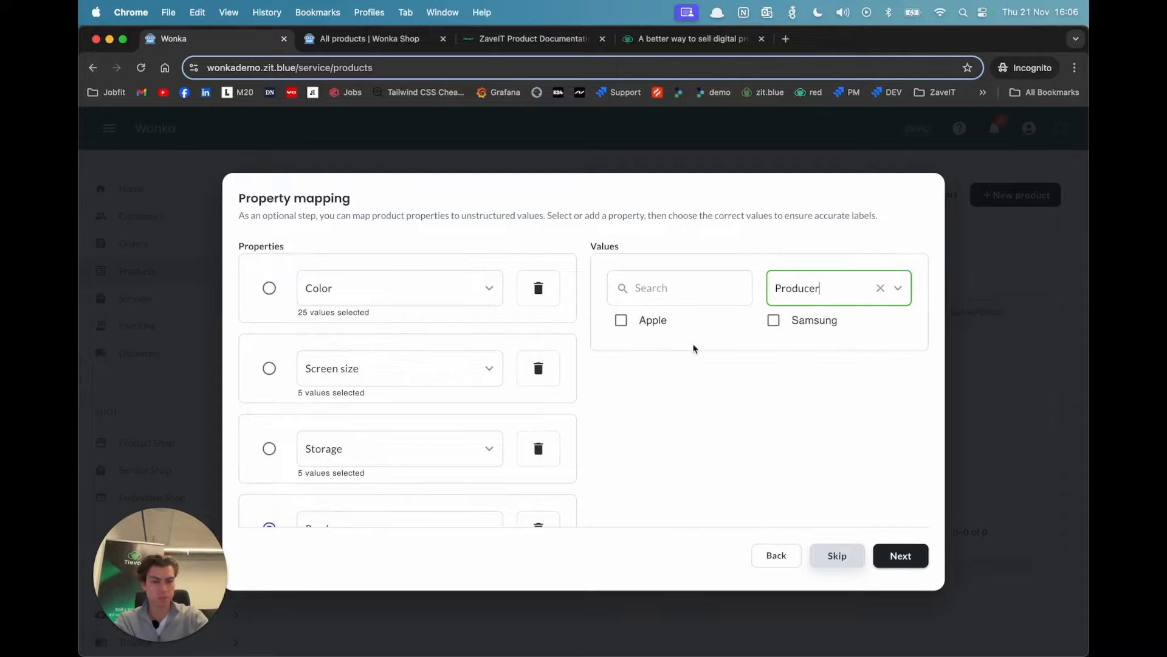
pyautogui.click(636, 328)
pyautogui.scroll(-3, 451, 420)
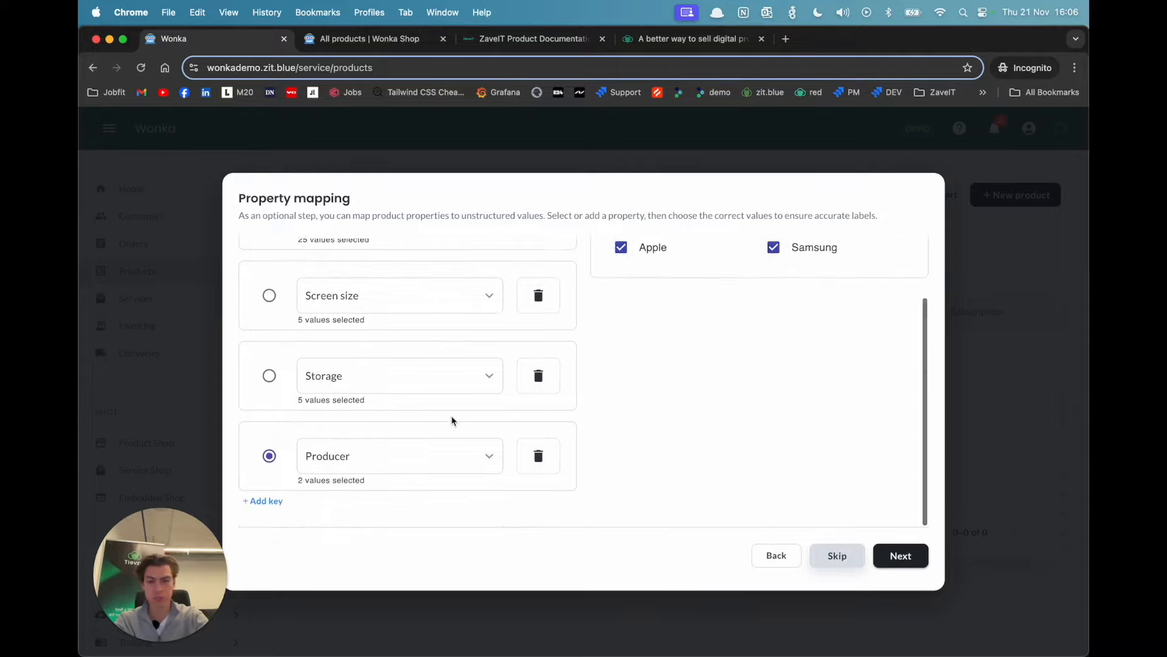
# Step: Review the mapped properties and continue to the import summary
pyautogui.scroll(3, 452, 415)
pyautogui.scroll(-3, 451, 414)
pyautogui.scroll(3, 451, 411)
pyautogui.scroll(-3, 613, 362)
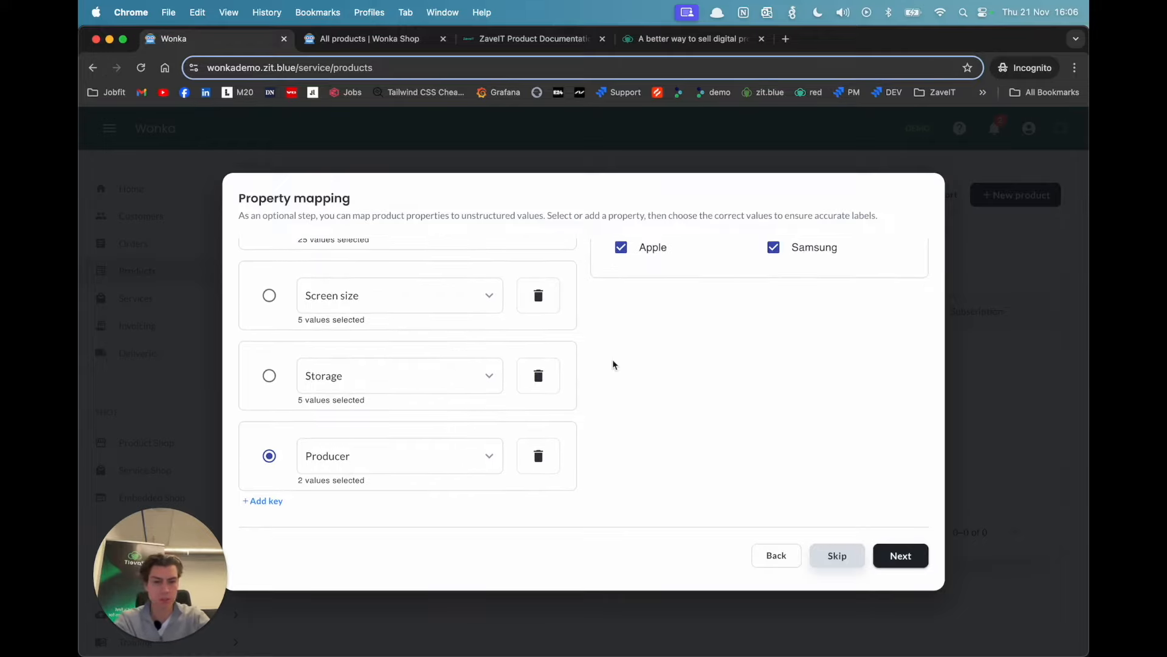
pyautogui.scroll(3, 613, 363)
pyautogui.scroll(-3, 610, 380)
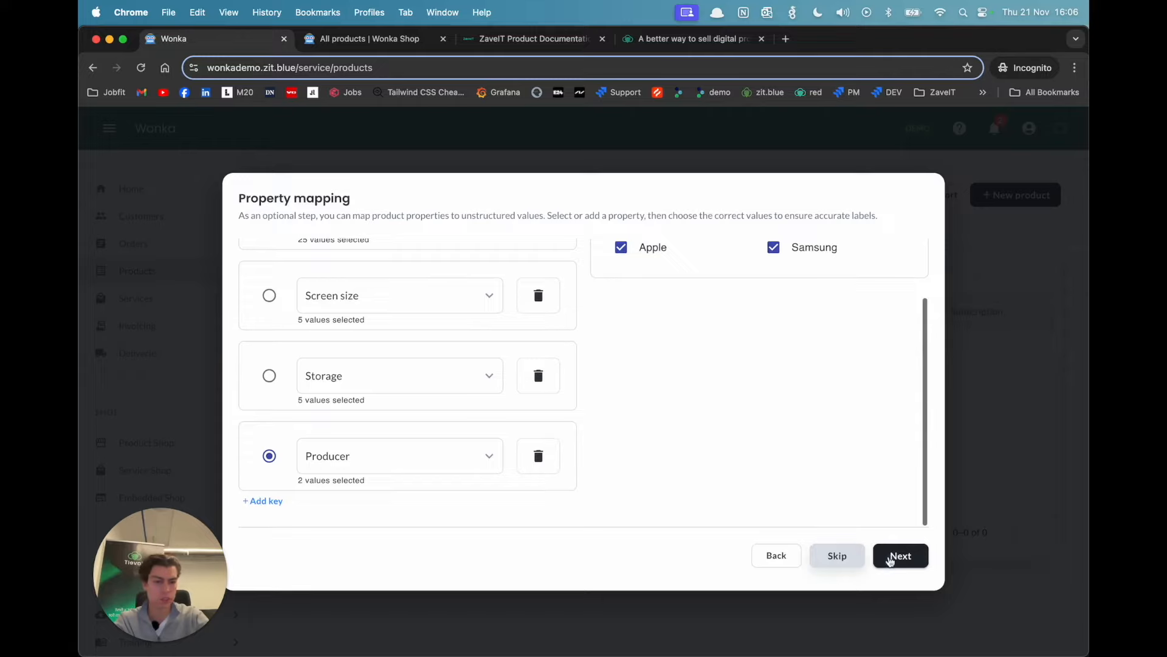
pyautogui.click(897, 556)
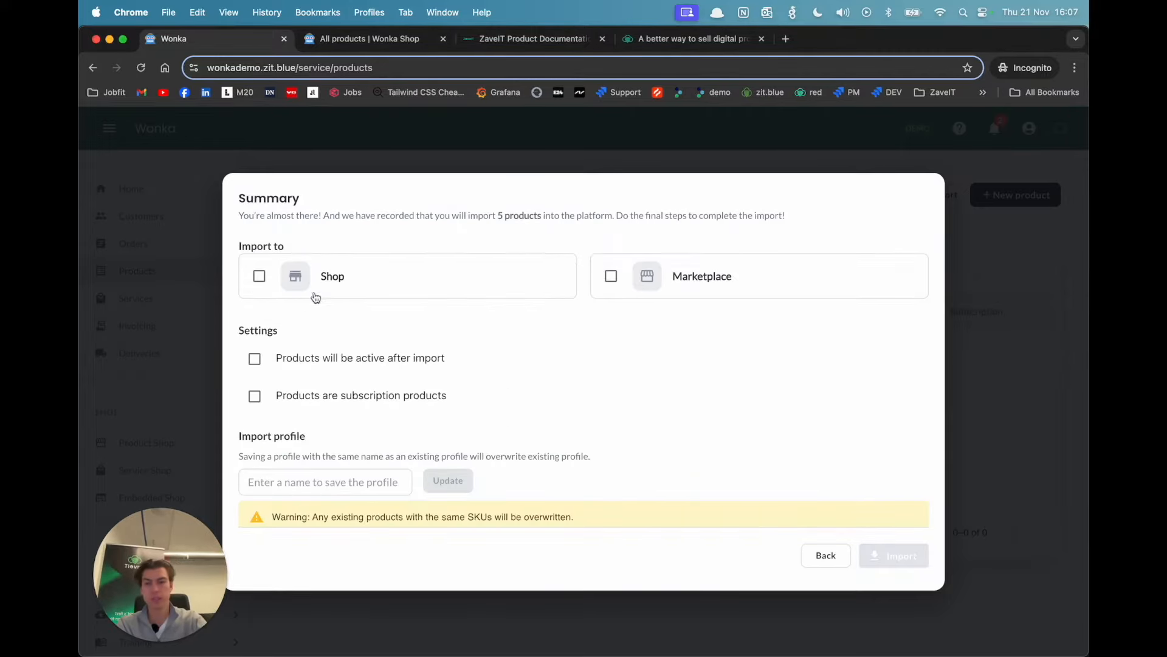
# Step: Set the import destination to Shop, make products active after import, and enter Smartphone import as the import profile name
pyautogui.click(266, 279)
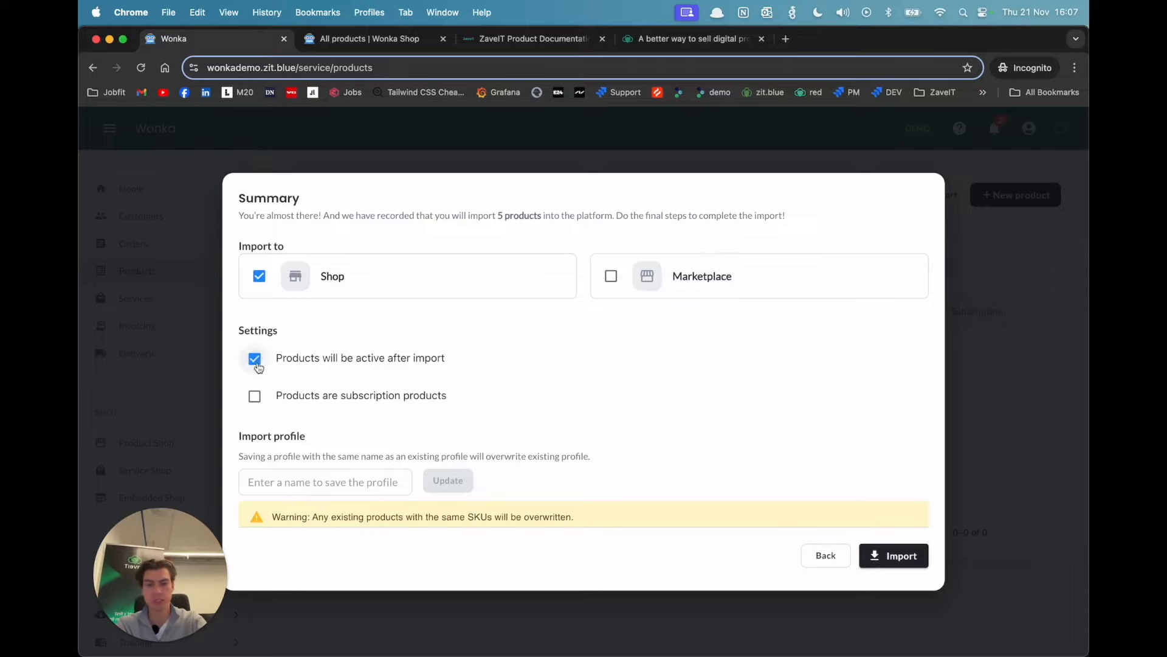
pyautogui.scroll(-1, 442, 350)
pyautogui.click(351, 455)
pyautogui.write('Smartphone import')
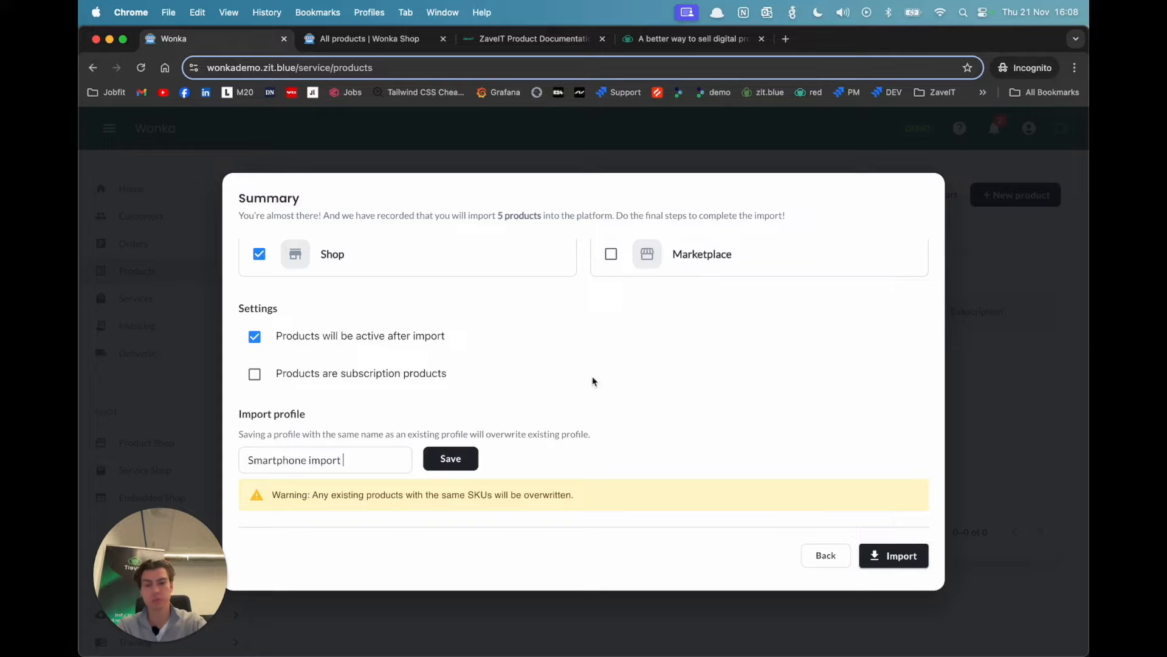
# Step: Review the summary settings and run the smartphone product import
pyautogui.scroll(1, 592, 381)
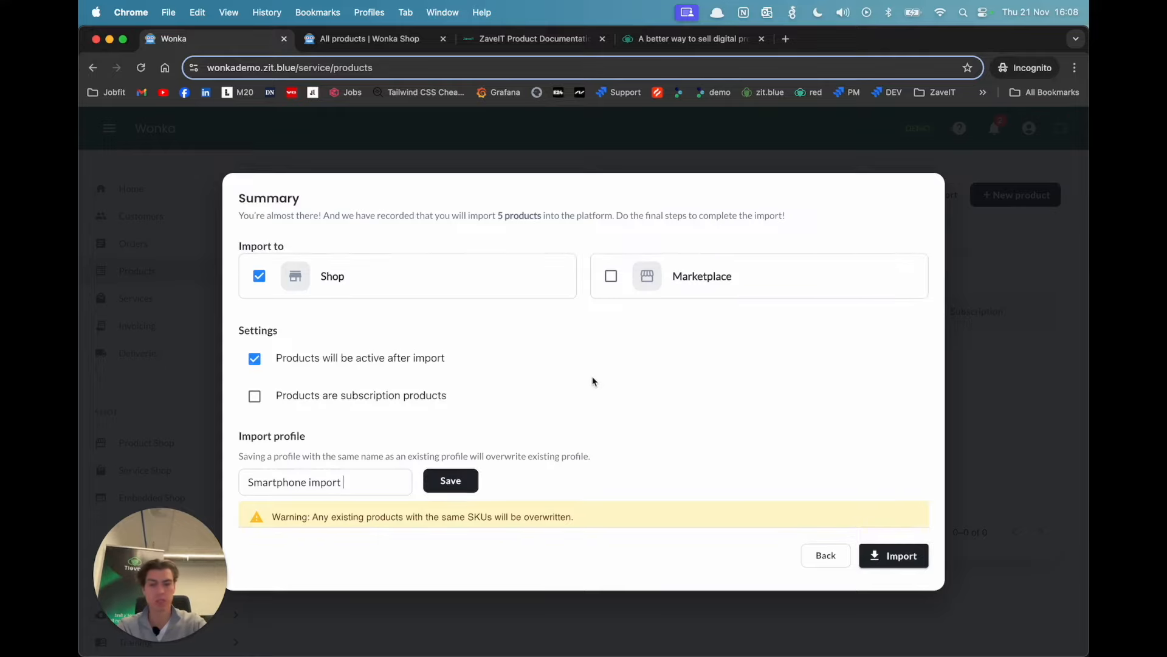
pyautogui.scroll(-1, 592, 381)
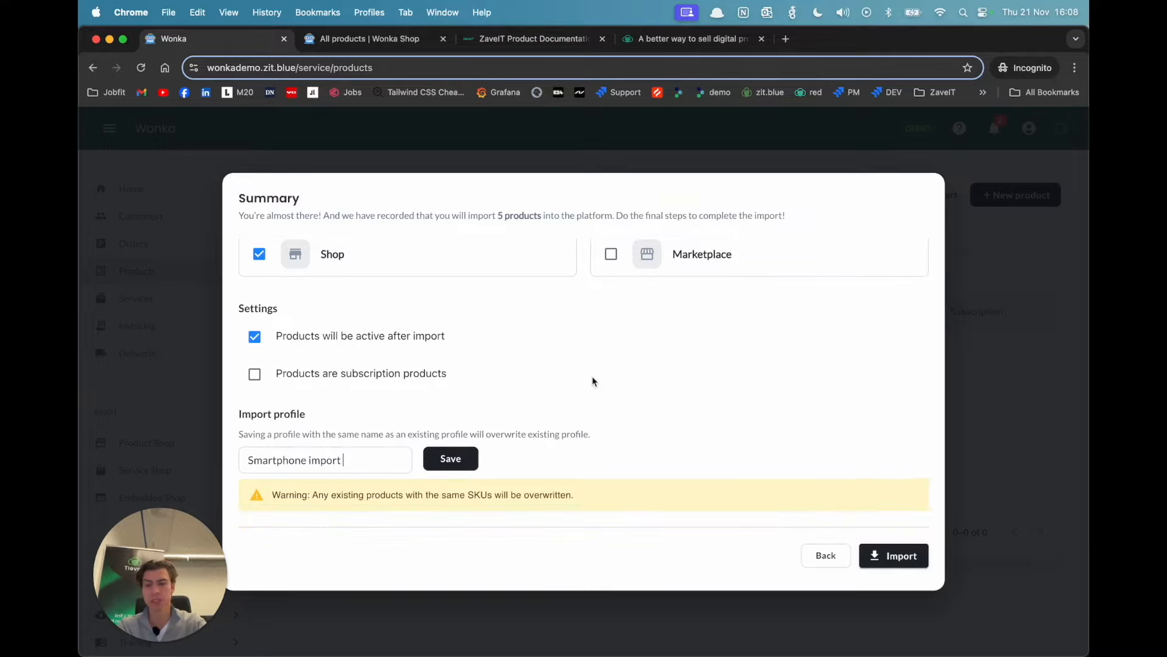
pyautogui.scroll(1, 592, 381)
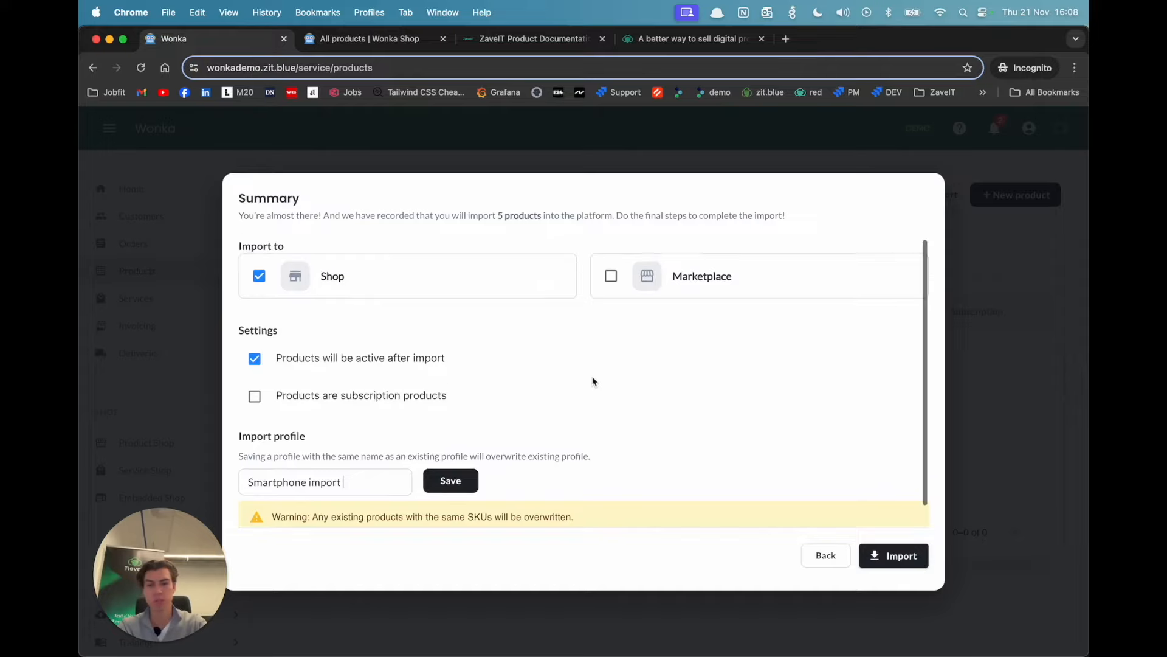
pyautogui.scroll(-1, 594, 346)
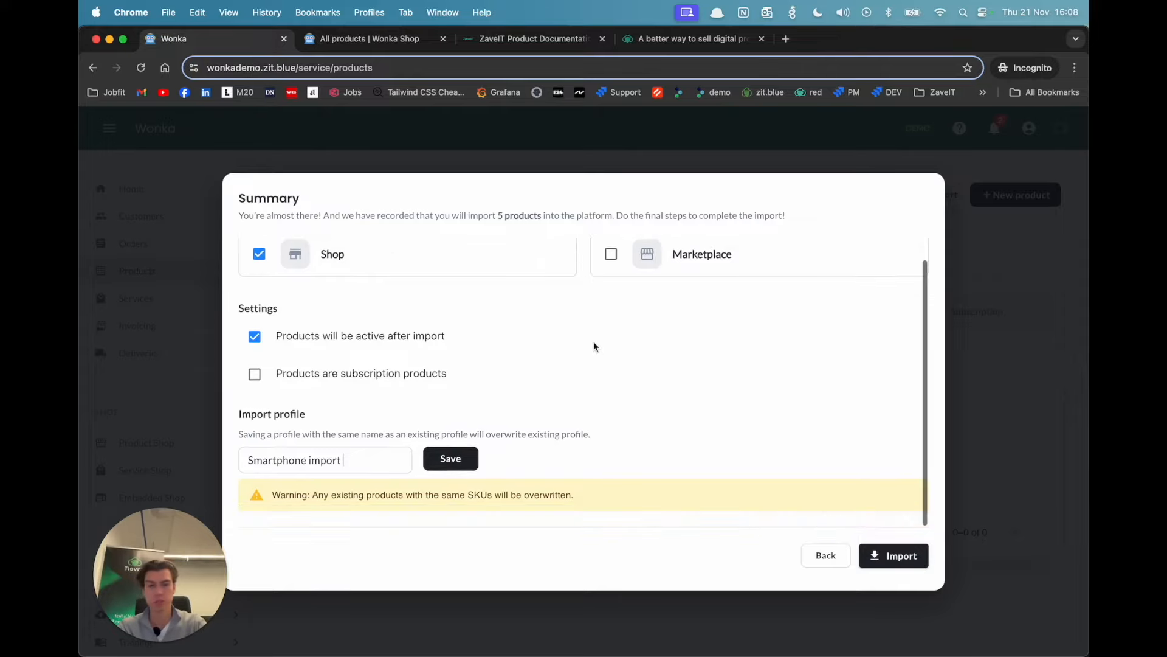
pyautogui.click(874, 553)
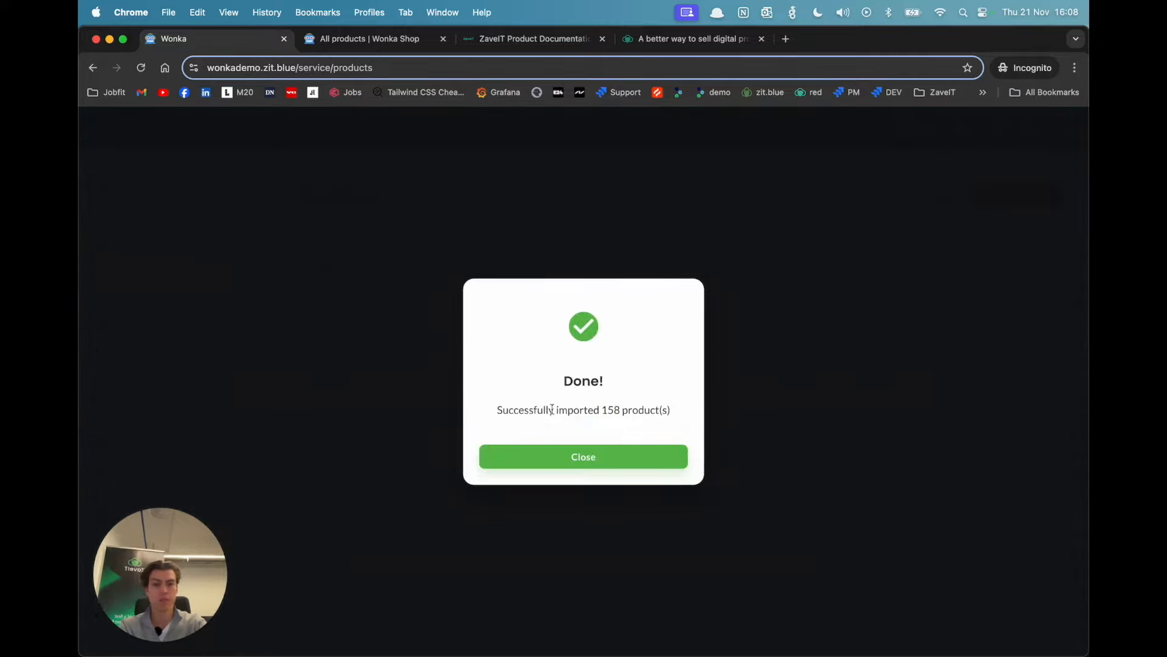
pyautogui.moveTo(529, 410); pyautogui.dragTo(585, 411)
pyautogui.click(572, 466)
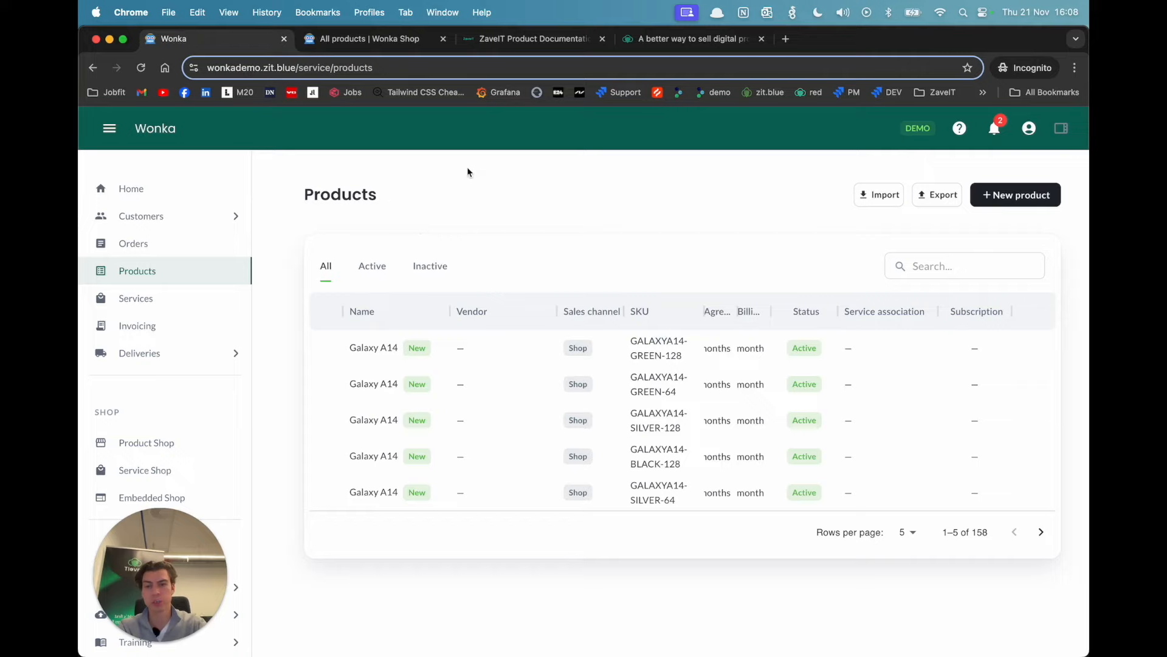
# Step: Show 50 rows per page in the product list and look through the imported smartphones
pyautogui.click(904, 532)
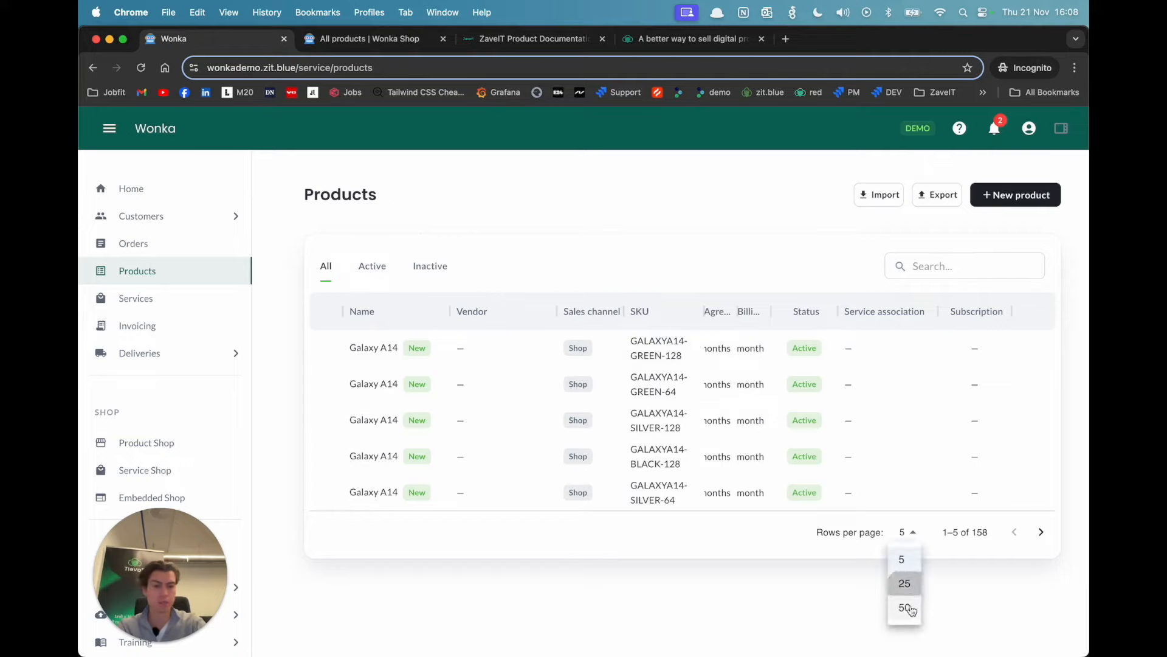
pyautogui.click(909, 606)
pyautogui.scroll(-15, 761, 483)
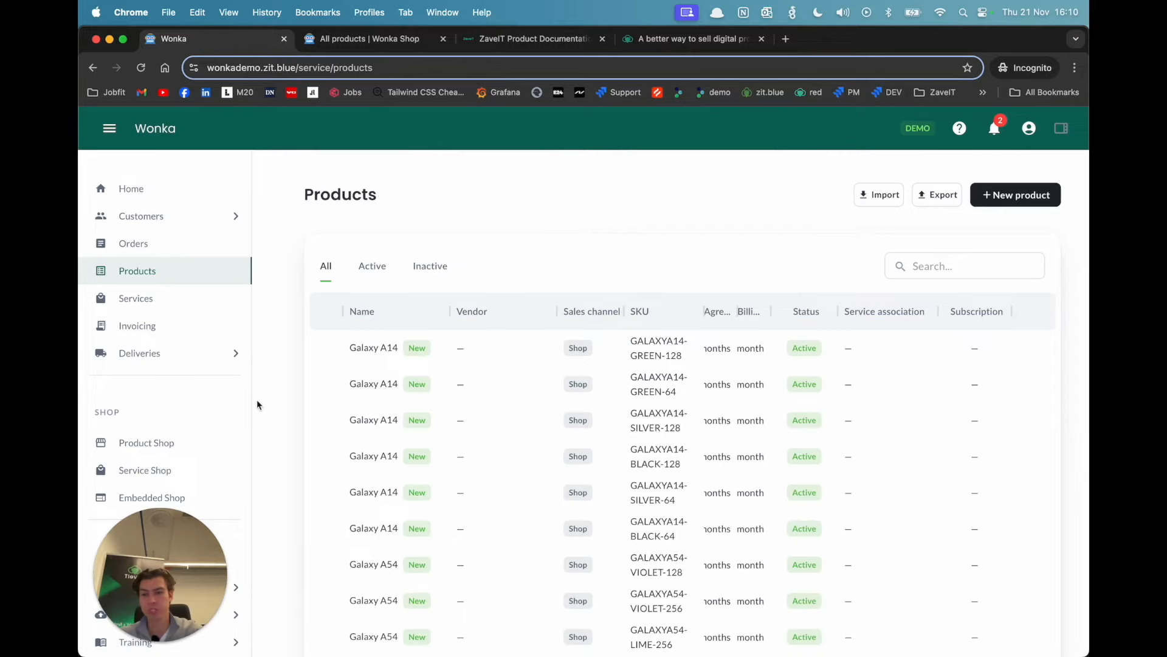
# Step: Open the Product Shop, show the Smartphone category and examine its Color, Producer, Screen size and Storage filters
pyautogui.keyDown('super'); pyautogui.click(177, 458); pyautogui.keyUp('super')
pyautogui.click(535, 42)
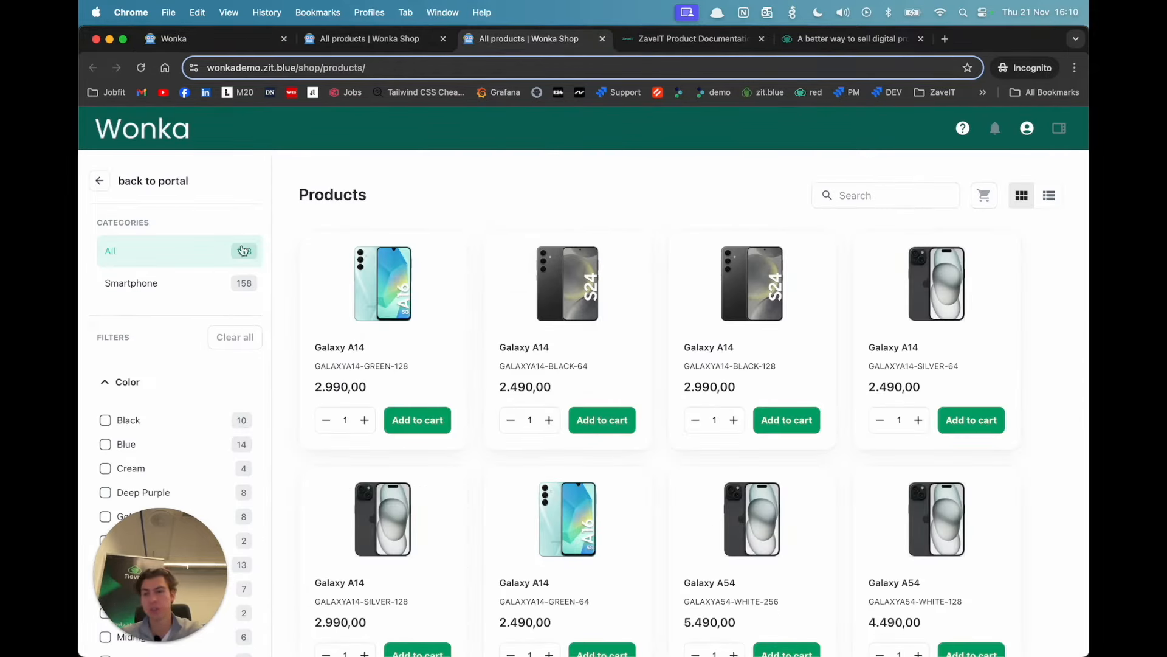
pyautogui.click(156, 293)
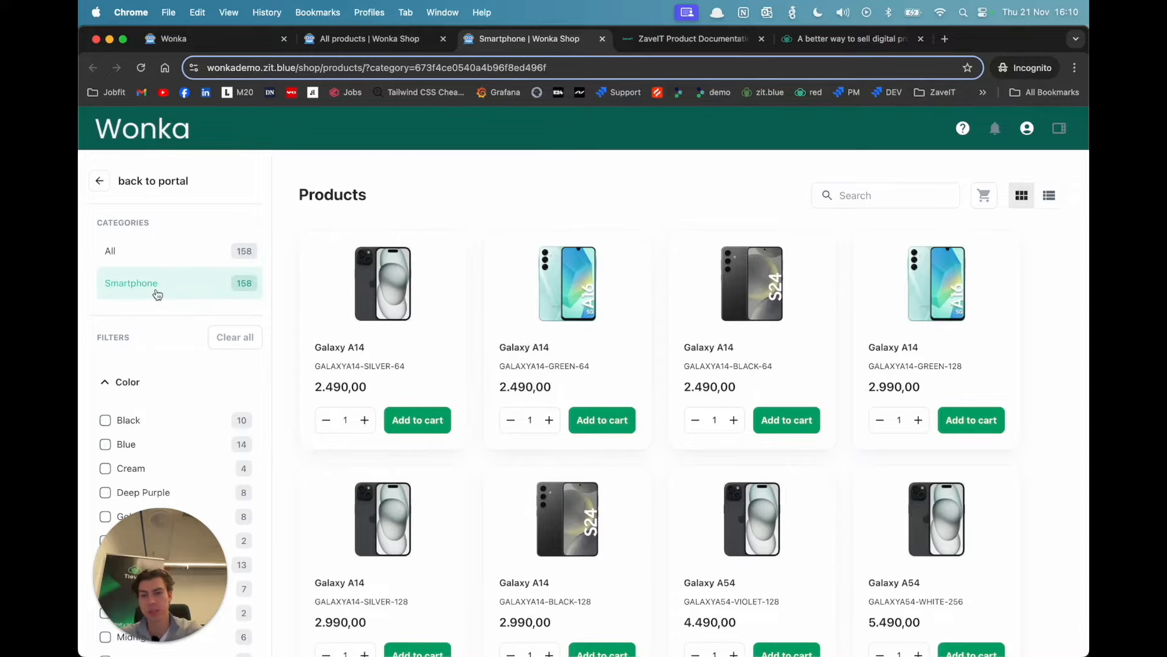
pyautogui.scroll(-1, 157, 295)
pyautogui.scroll(-10, 135, 487)
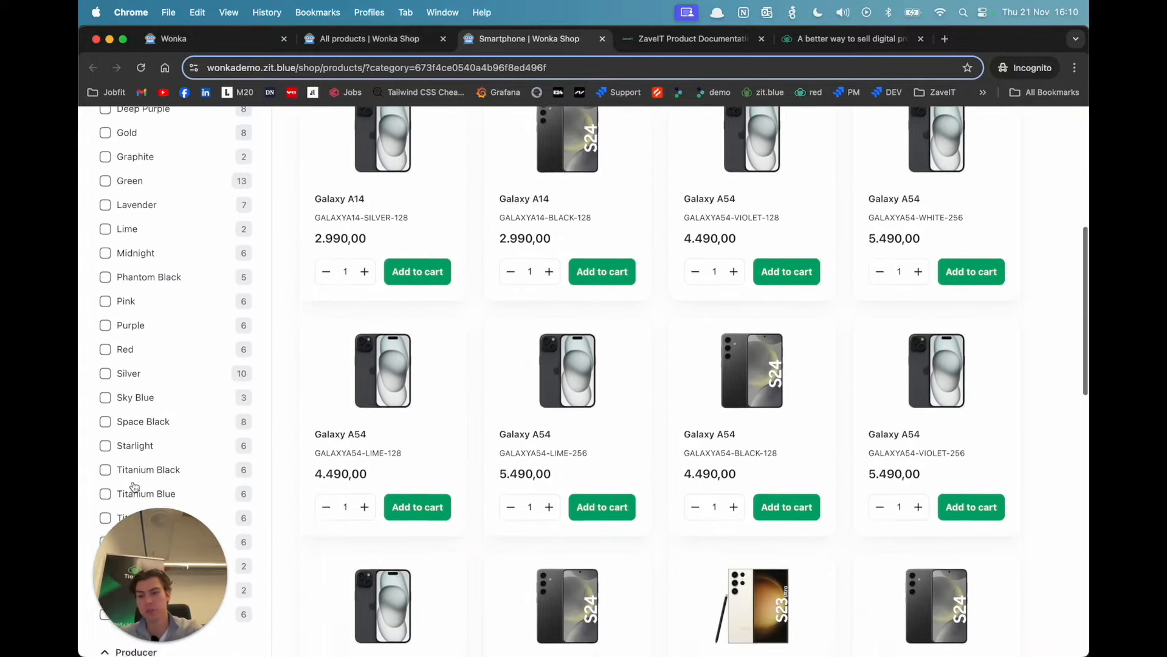
pyautogui.scroll(-6, 134, 487)
pyautogui.scroll(2, 130, 484)
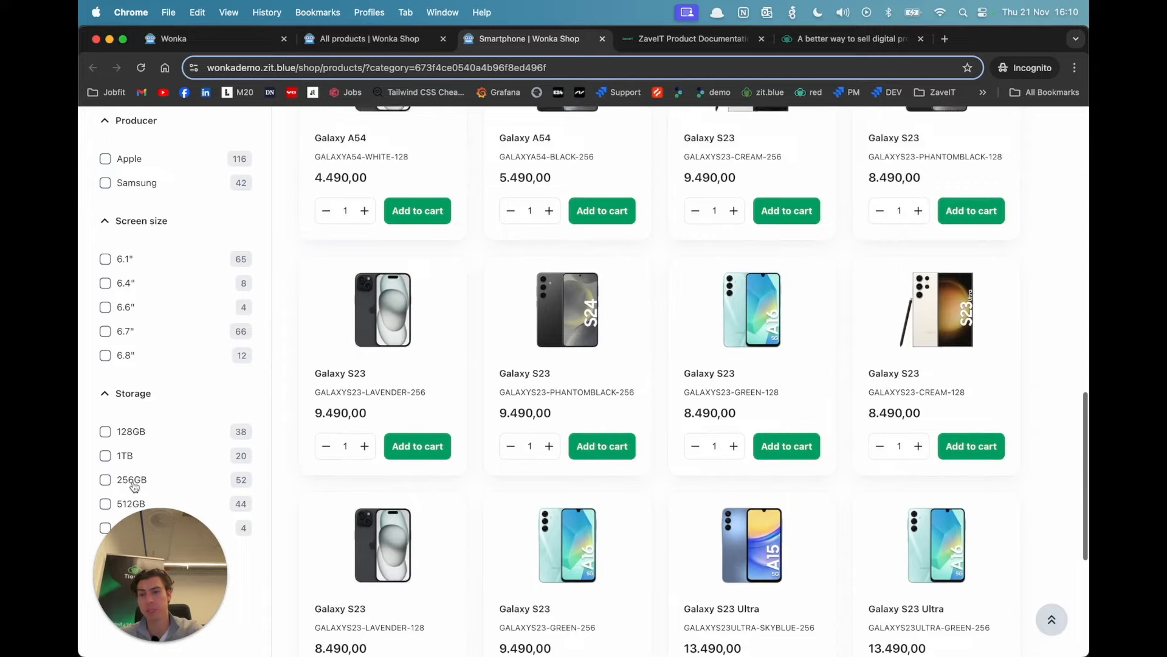
pyautogui.scroll(10, 139, 424)
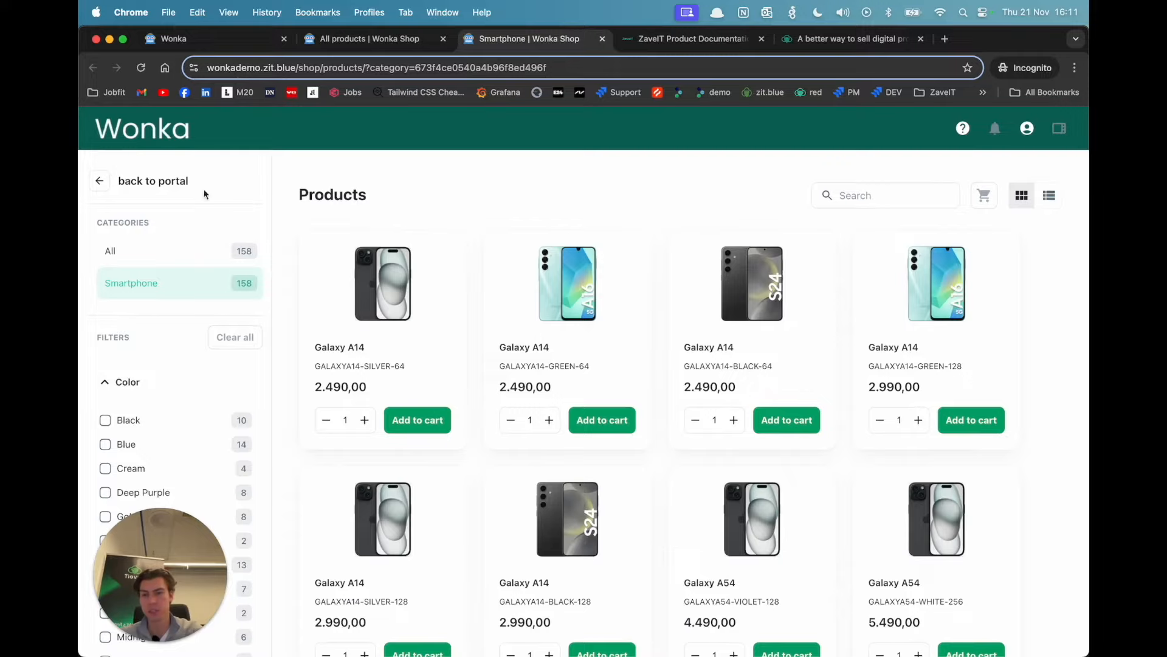
# Step: Return to the portal's product list and start a new import with the Comma-Separated Values (CSV) integration
pyautogui.click(222, 42)
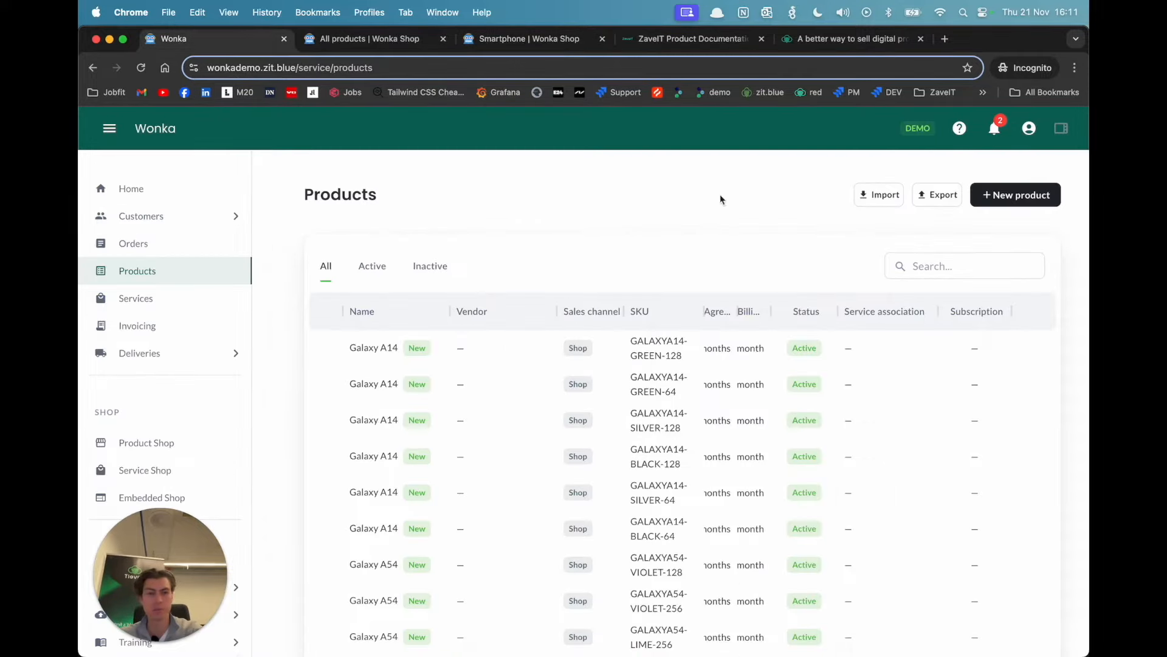
pyautogui.click(867, 195)
pyautogui.click(508, 327)
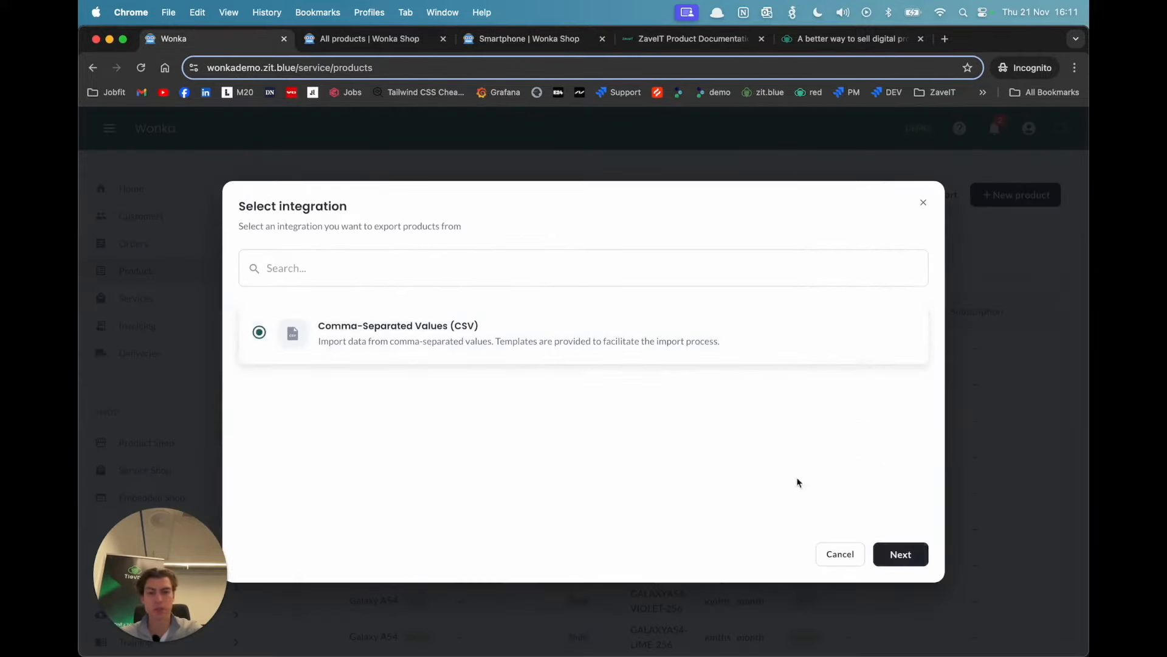
pyautogui.click(895, 564)
# Step: Upload demo_accessories.csv, select all its available products and continue to the field mapping
pyautogui.click(611, 381)
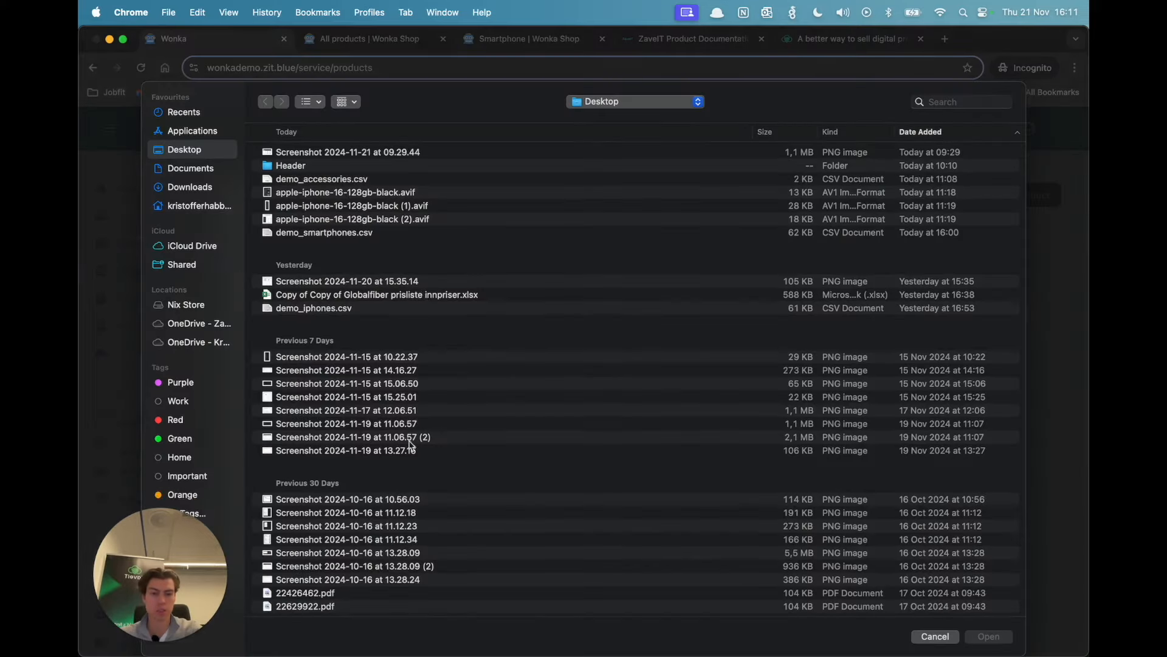
pyautogui.doubleClick(328, 179)
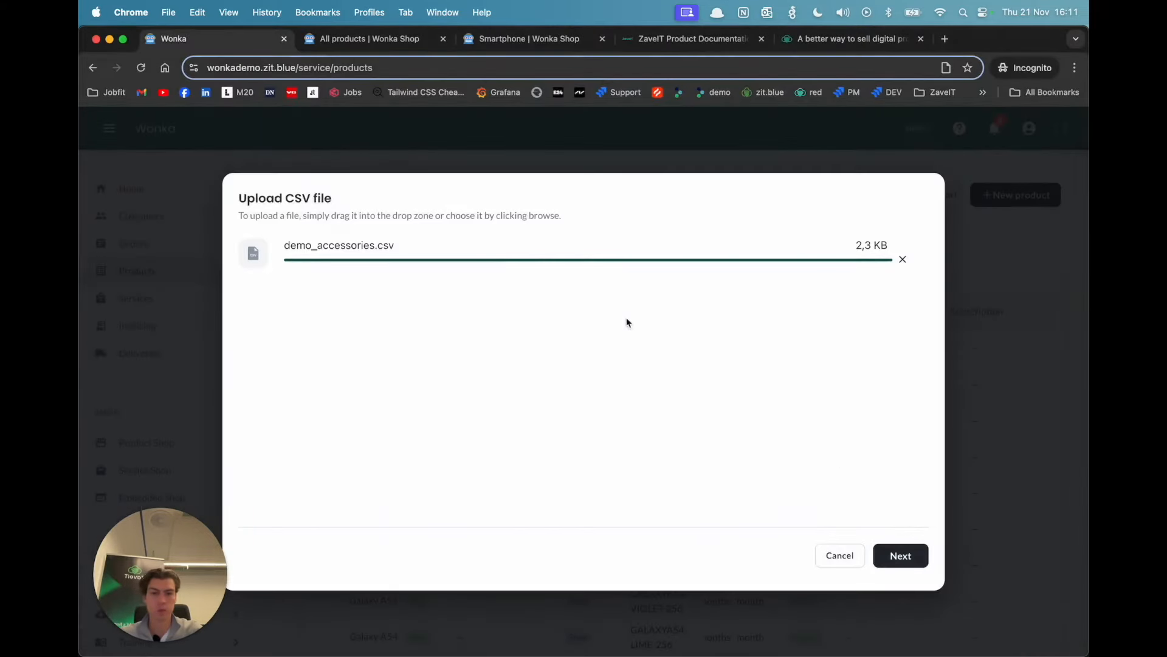
pyautogui.click(912, 567)
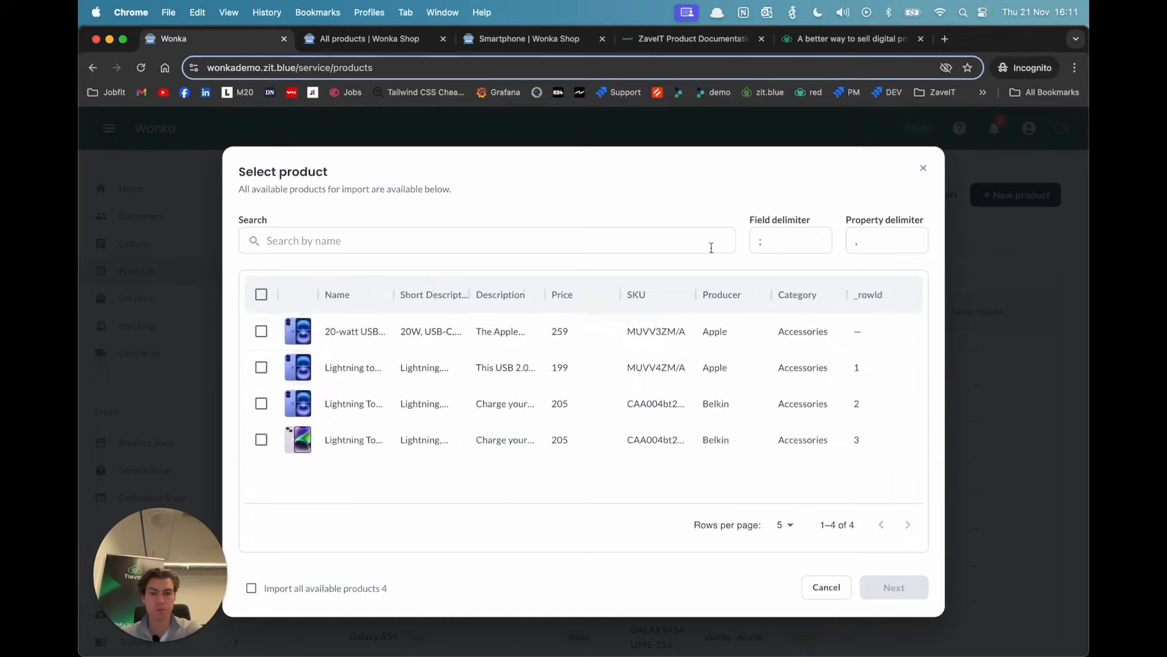
pyautogui.click(251, 588)
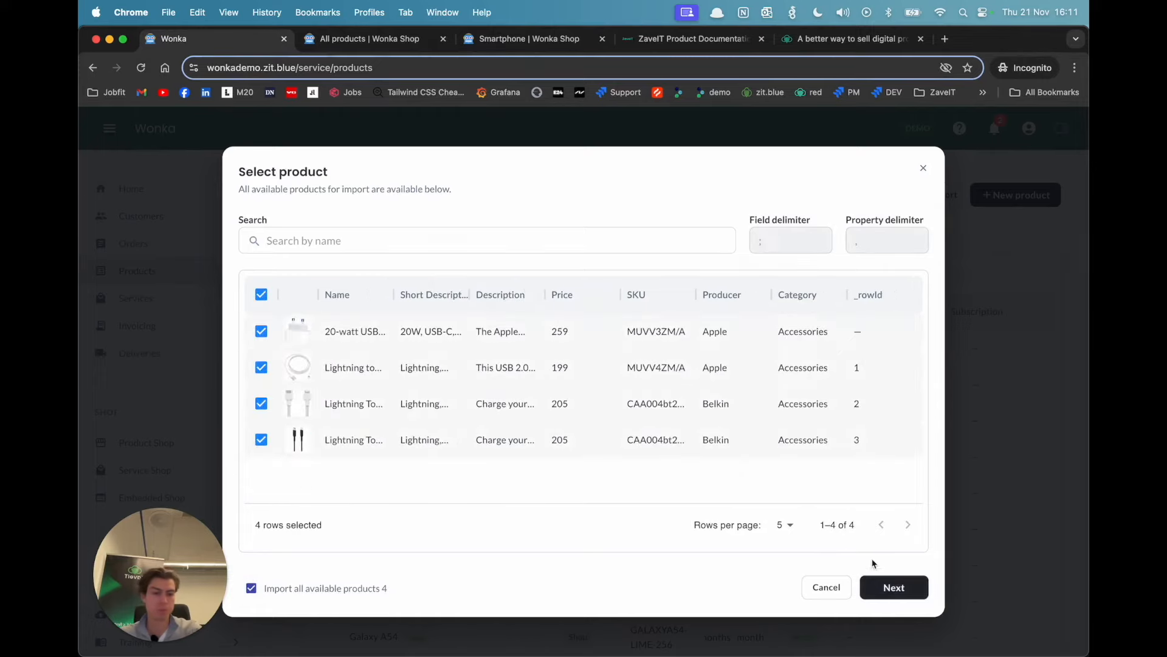
pyautogui.click(890, 586)
# Step: Map the required SKU, Name and Price fields to the SKU, Name and Price columns of the import
pyautogui.click(626, 286)
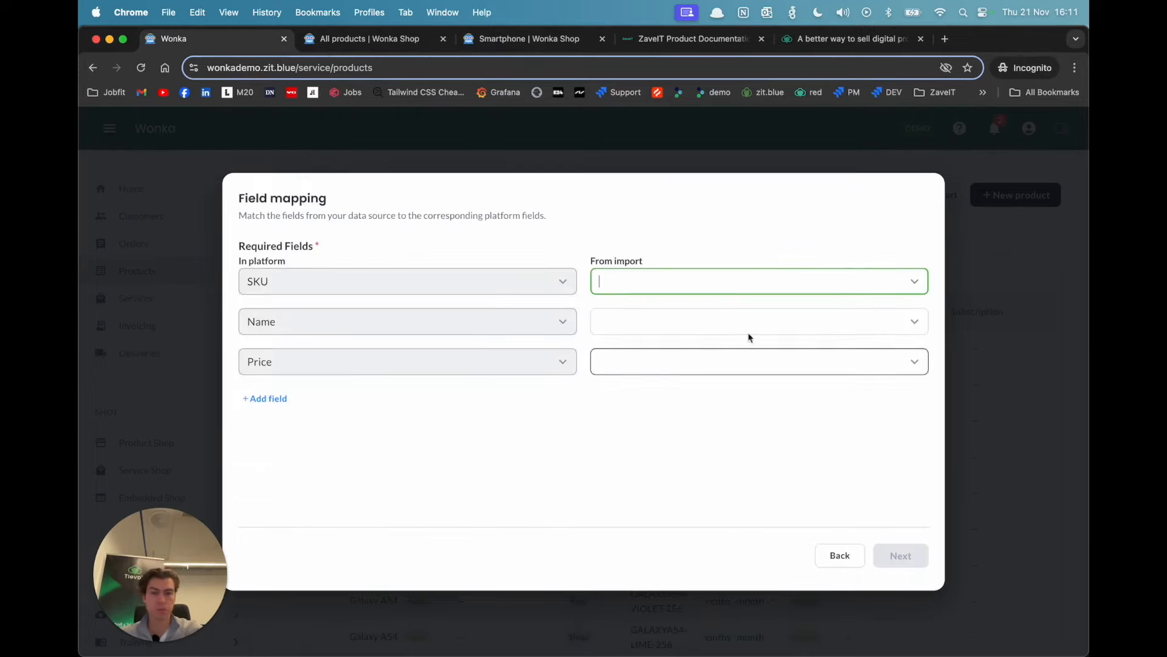
pyautogui.click(915, 282)
pyautogui.click(646, 411)
pyautogui.click(915, 321)
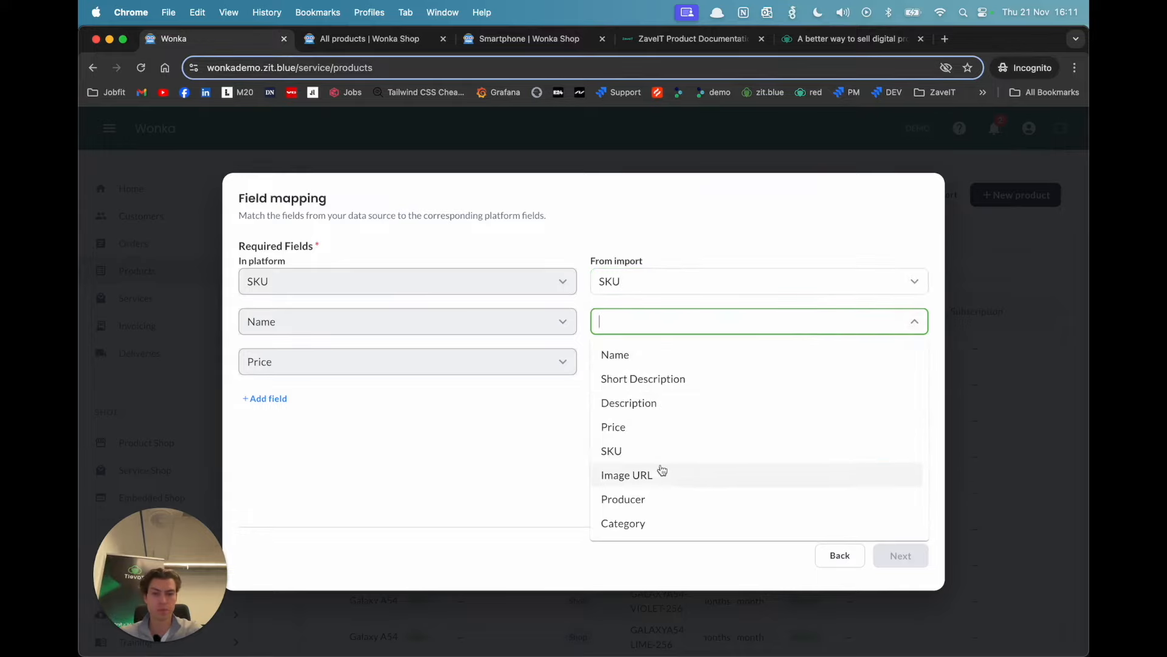
pyautogui.click(680, 357)
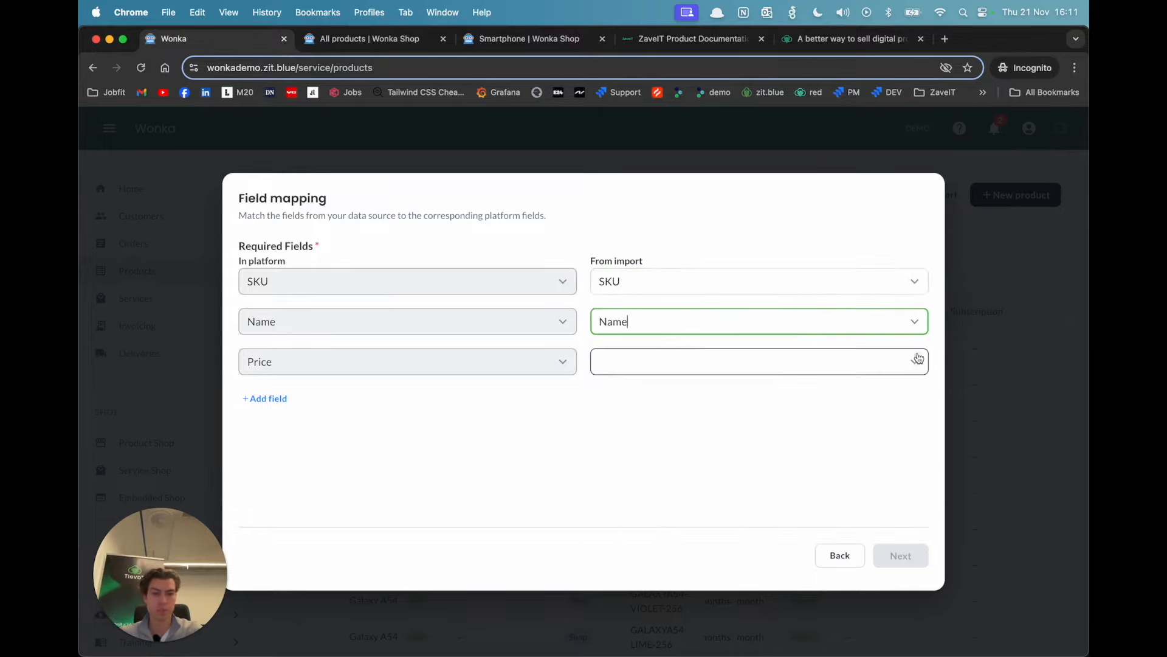
pyautogui.click(914, 362)
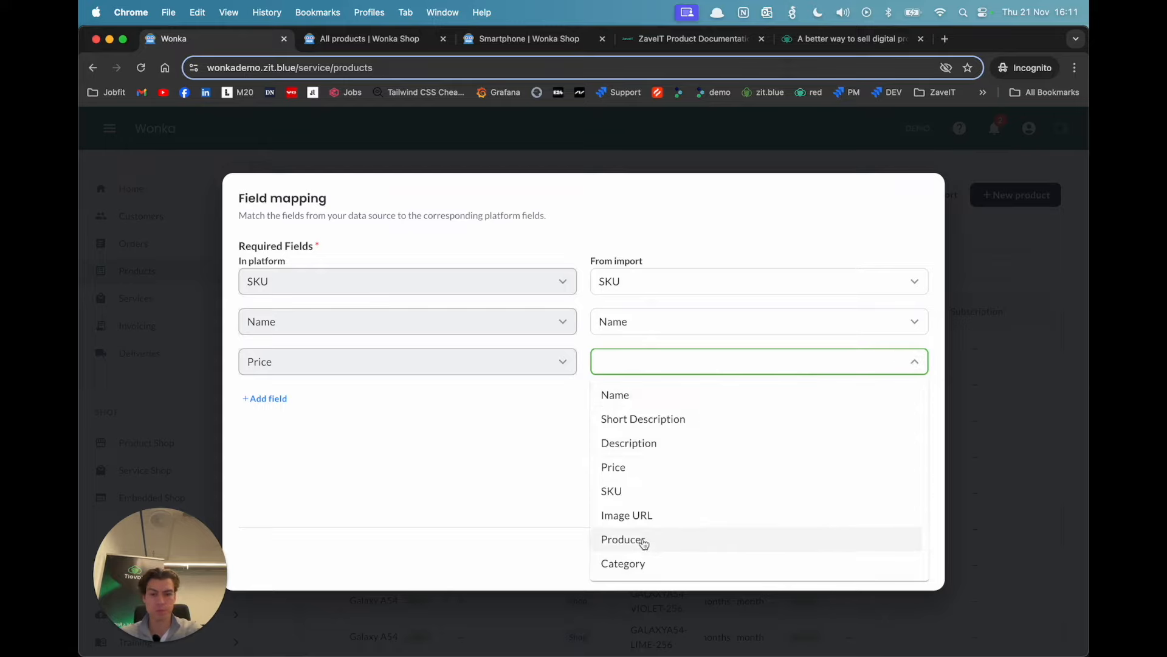
pyautogui.click(661, 476)
# Step: Add the fields Media(image) Link and Description, mapping them to the Image URL and Description columns
pyautogui.click(265, 398)
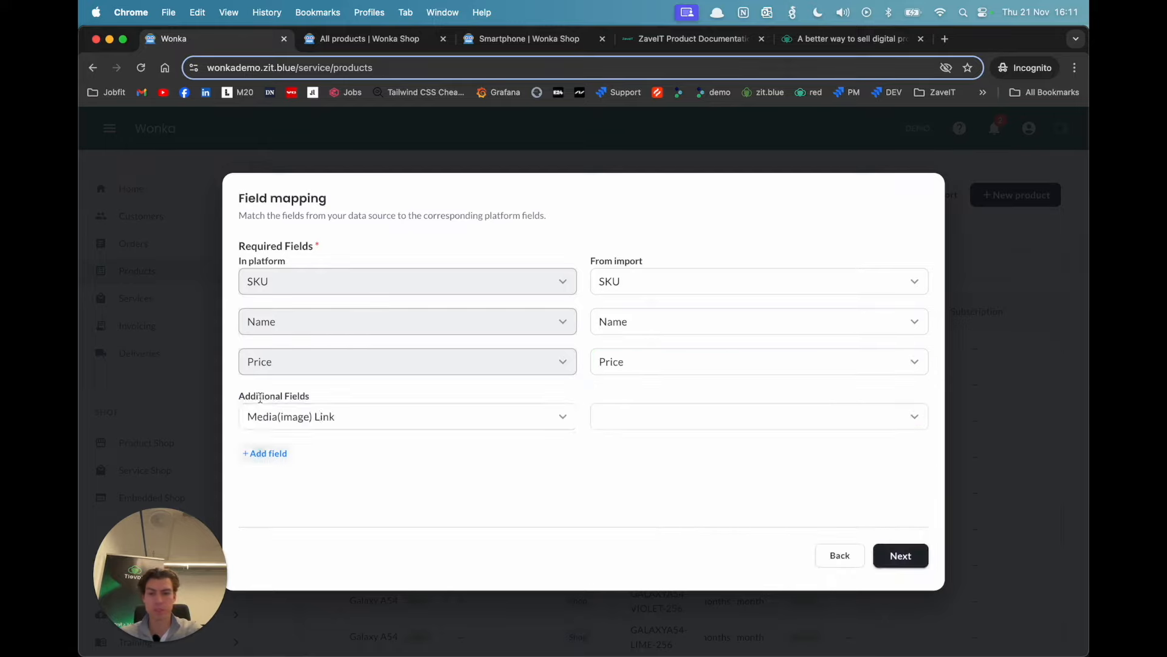
pyautogui.click(912, 416)
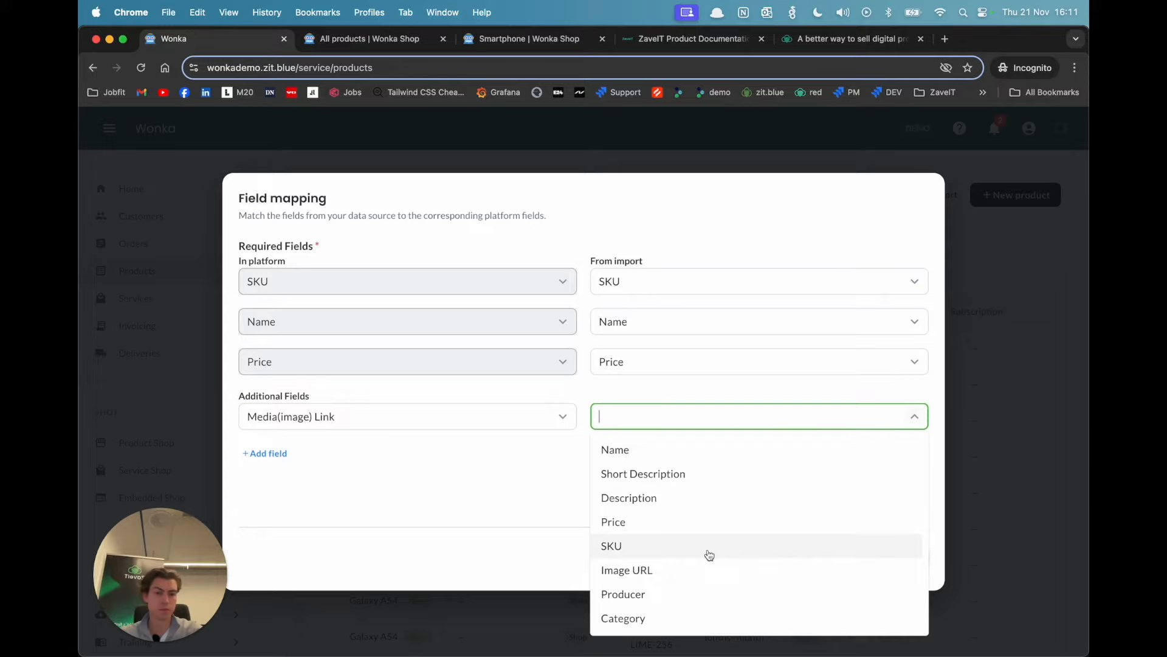
pyautogui.click(682, 569)
pyautogui.click(283, 454)
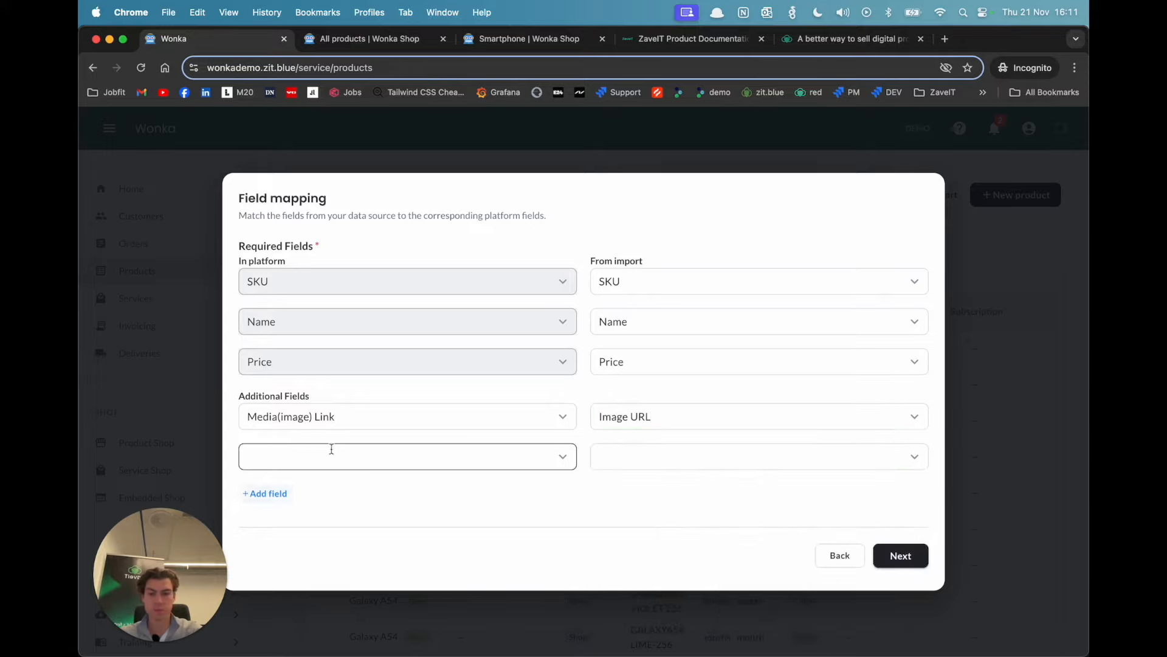
pyautogui.click(564, 460)
pyautogui.click(382, 515)
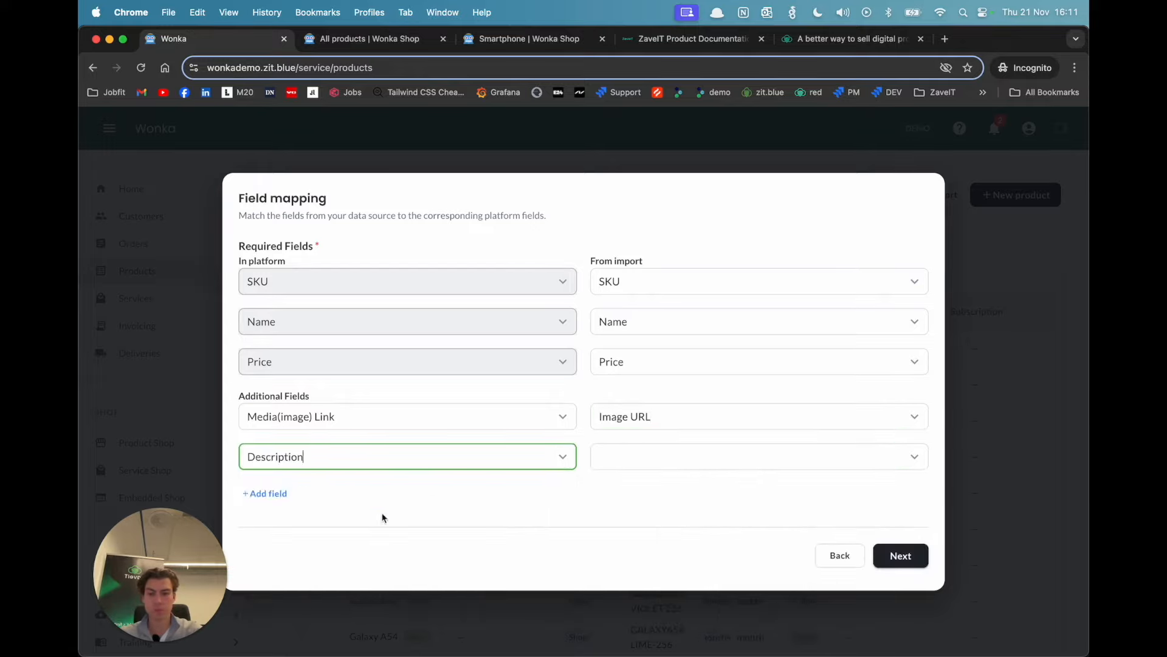
pyautogui.click(916, 461)
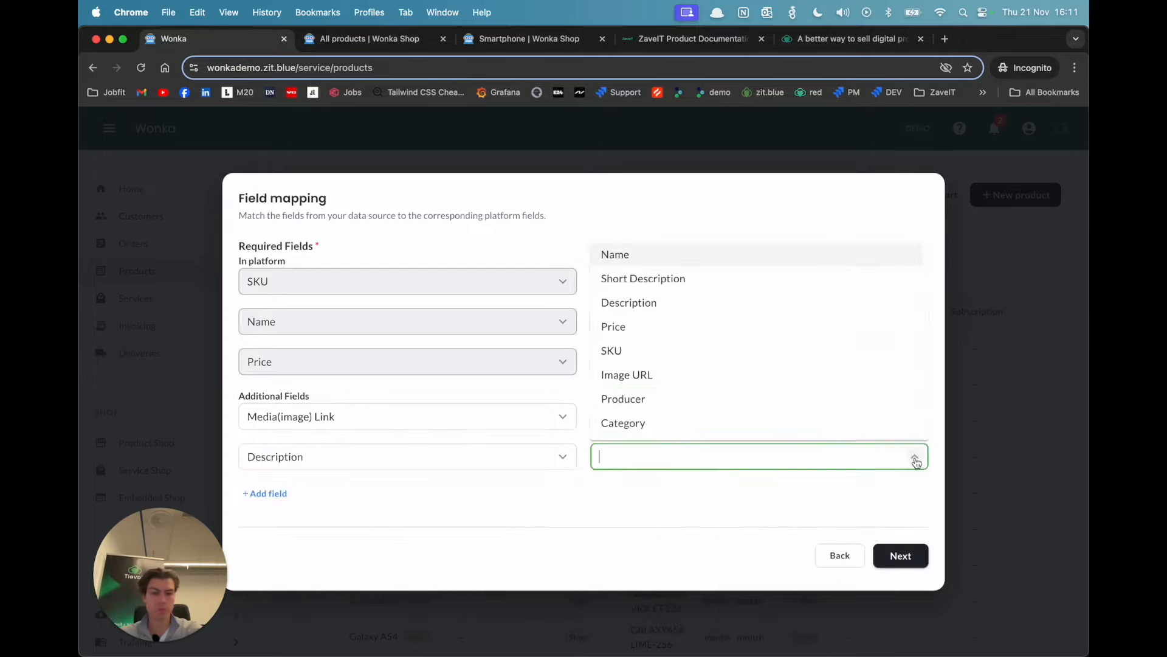
pyautogui.click(693, 302)
# Step: Add a Short Description field and map it to the Short Description column
pyautogui.click(266, 492)
pyautogui.click(563, 497)
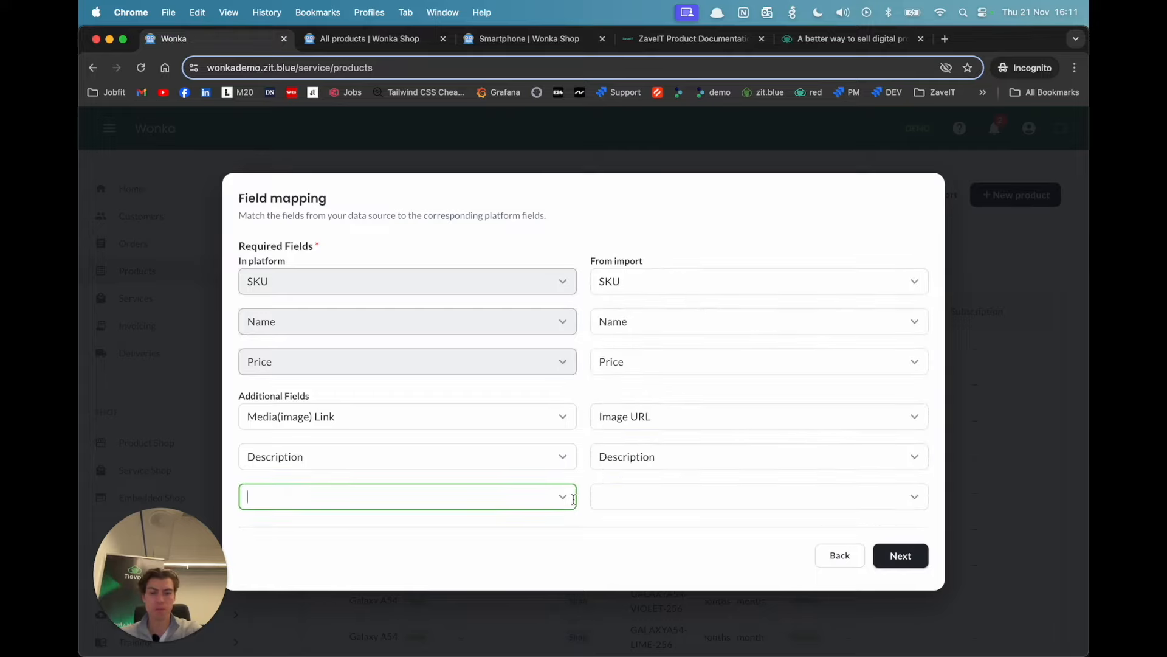
pyautogui.scroll(-1, 462, 523)
pyautogui.click(366, 552)
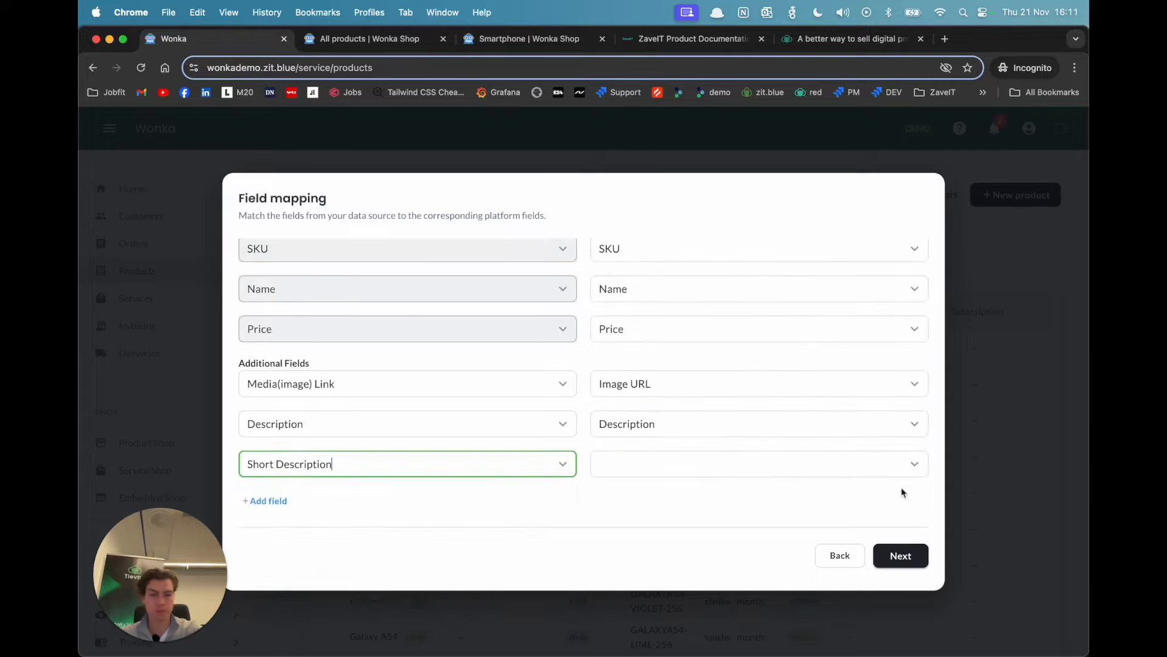
pyautogui.click(912, 464)
pyautogui.click(784, 282)
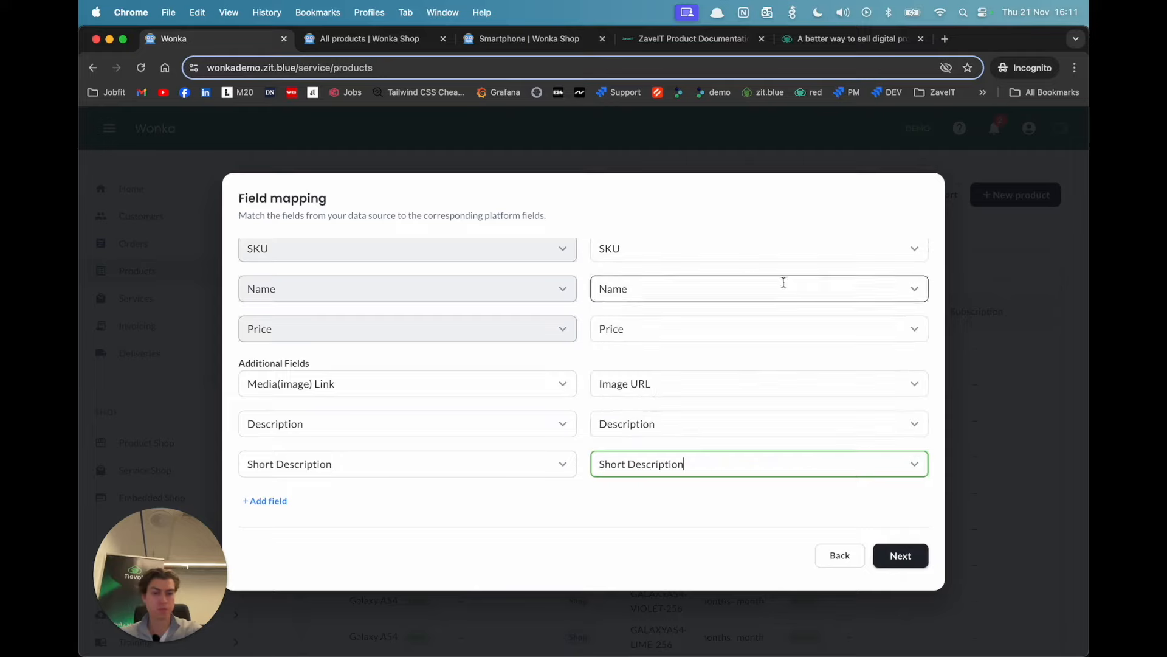
# Step: Add a Categories field mapped to the Category column and continue to the property mapping
pyautogui.click(266, 501)
pyautogui.scroll(-1, 409, 442)
pyautogui.click(560, 464)
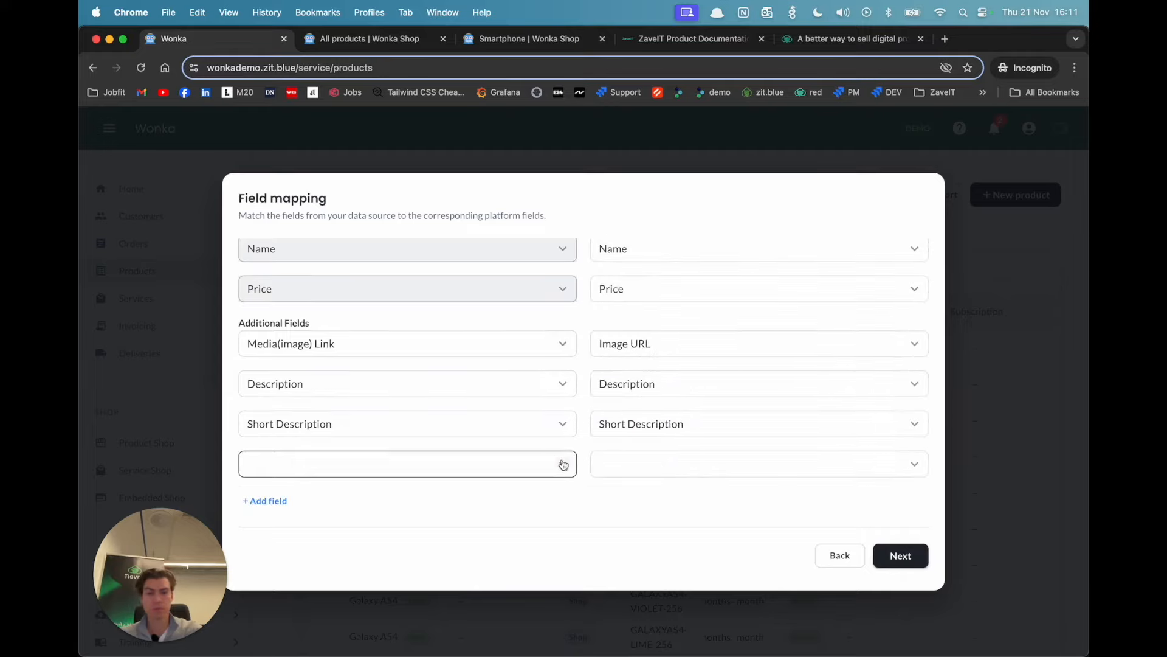
pyautogui.click(379, 596)
pyautogui.click(900, 464)
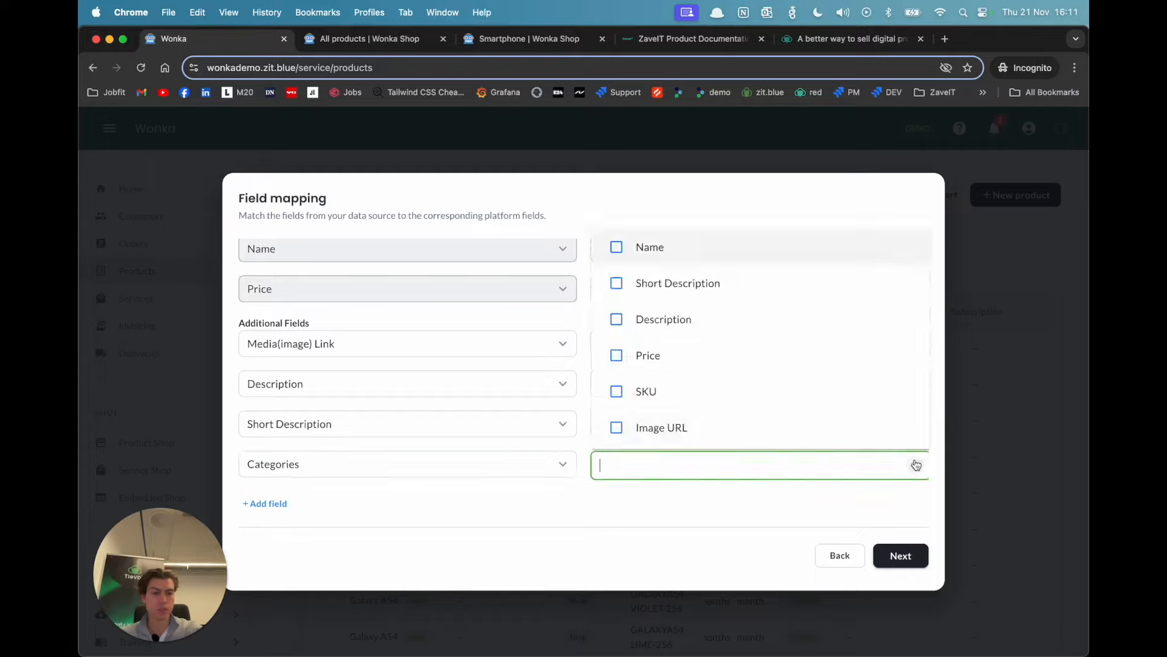
pyautogui.scroll(-2, 750, 414)
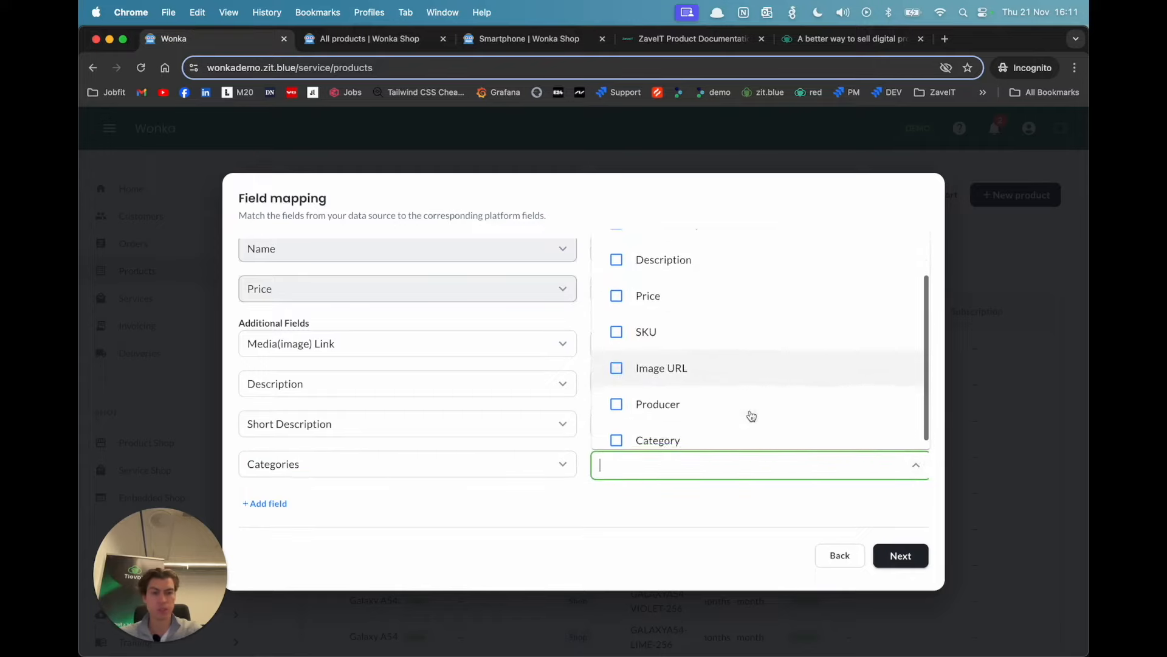
pyautogui.click(660, 431)
pyautogui.click(903, 555)
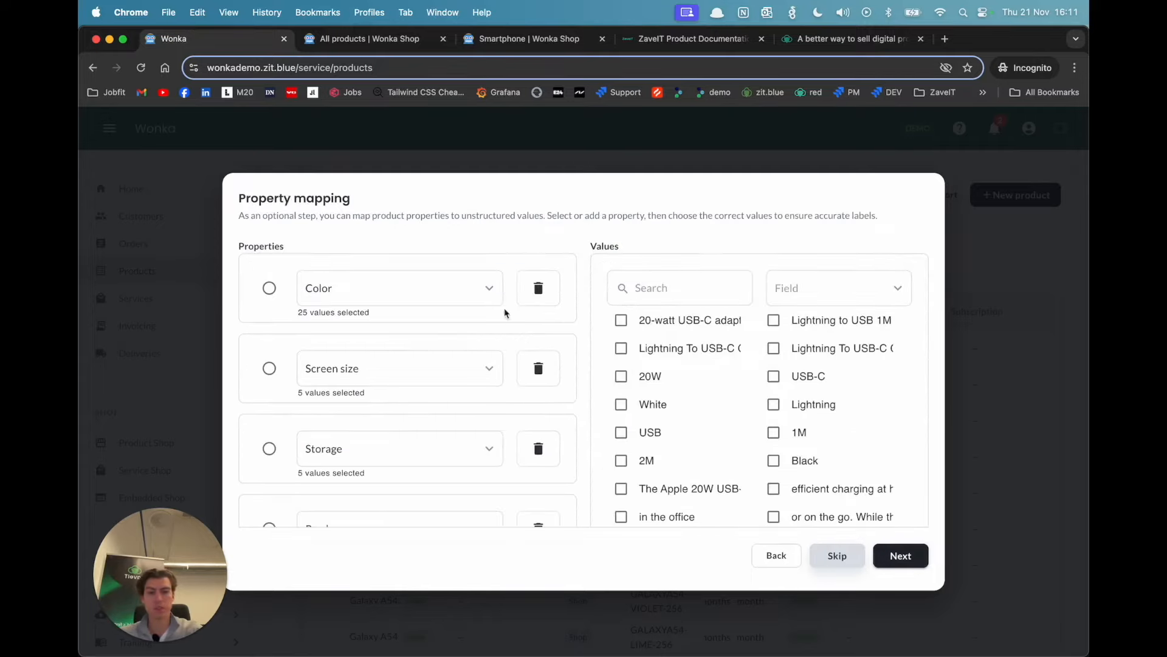
# Step: Remove the existing Producer, Storage, Screen size and Color properties from the property mapping
pyautogui.scroll(-5, 491, 350)
pyautogui.scroll(5, 490, 347)
pyautogui.scroll(-2, 490, 340)
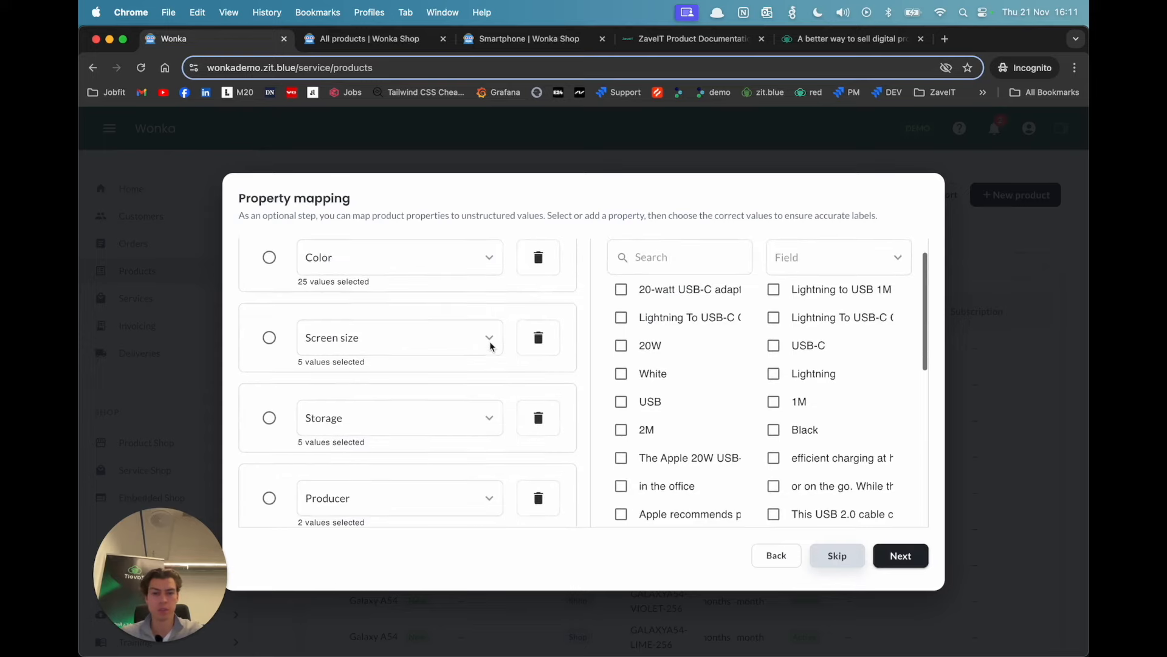
pyautogui.click(543, 493)
pyautogui.click(540, 427)
pyautogui.click(541, 337)
pyautogui.click(536, 288)
# Step: Add a new property key "Power outage" and assign it the 20W value from the Short Description field
pyautogui.click(266, 265)
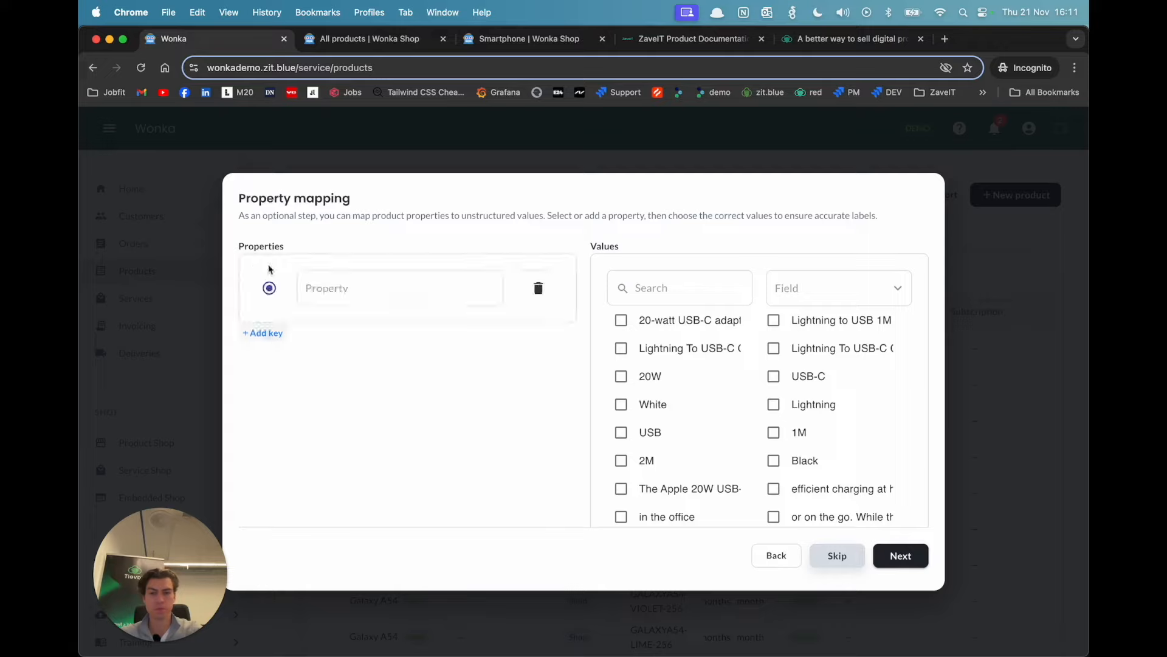
pyautogui.click(357, 288)
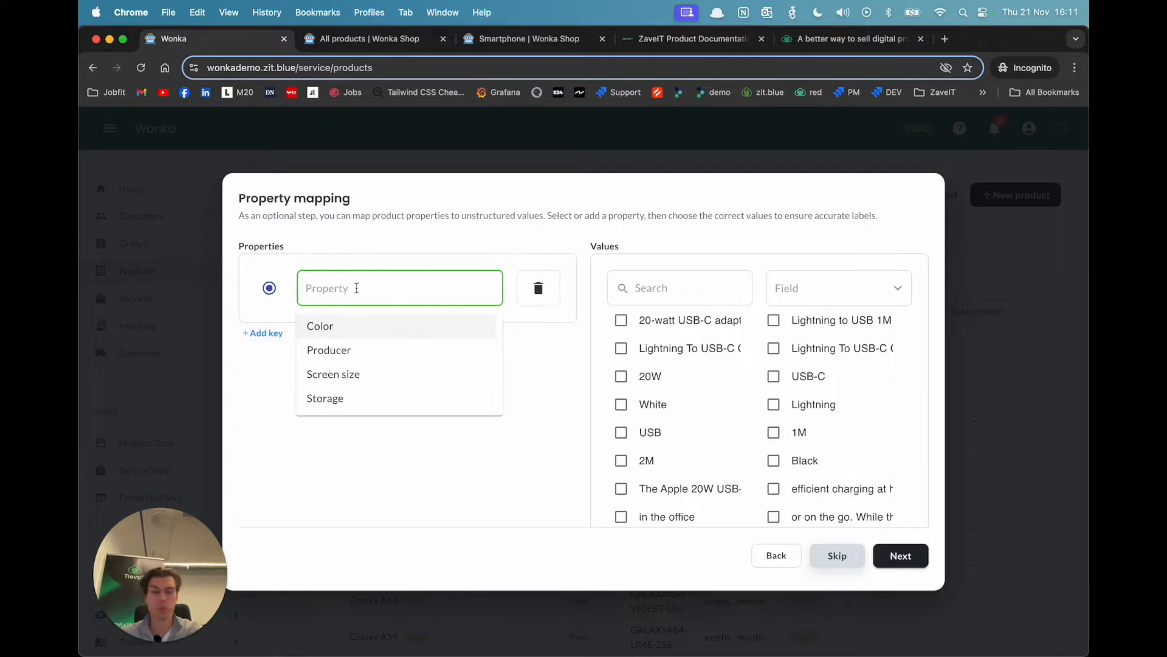
pyautogui.write('Power outage')
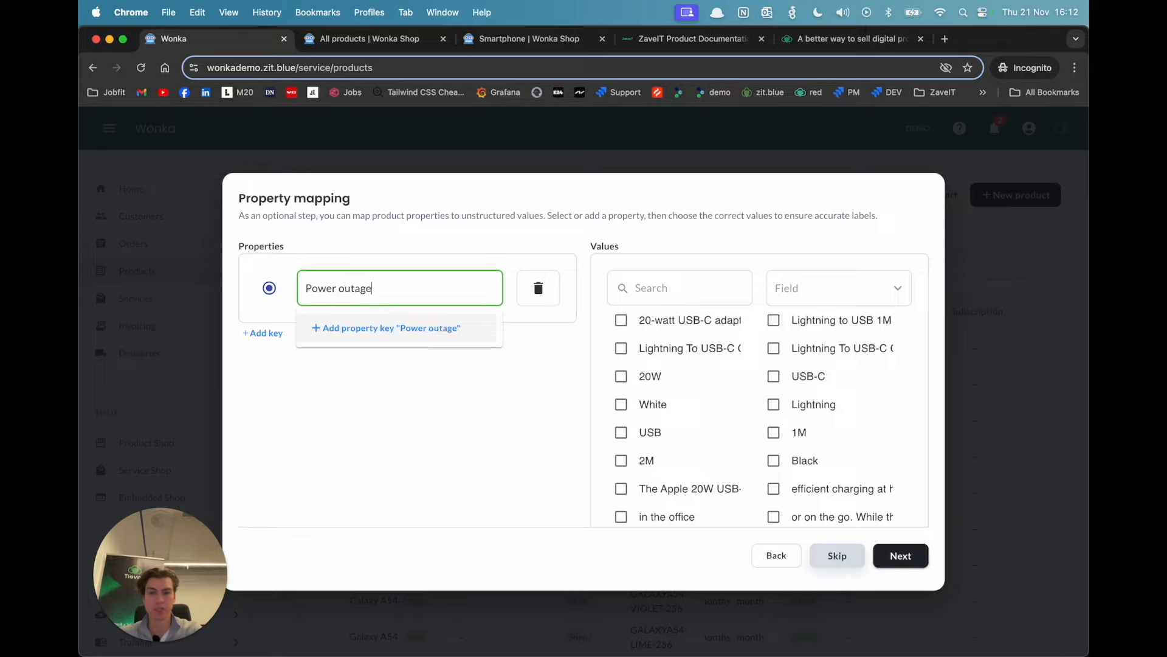
pyautogui.click(360, 328)
pyautogui.click(894, 288)
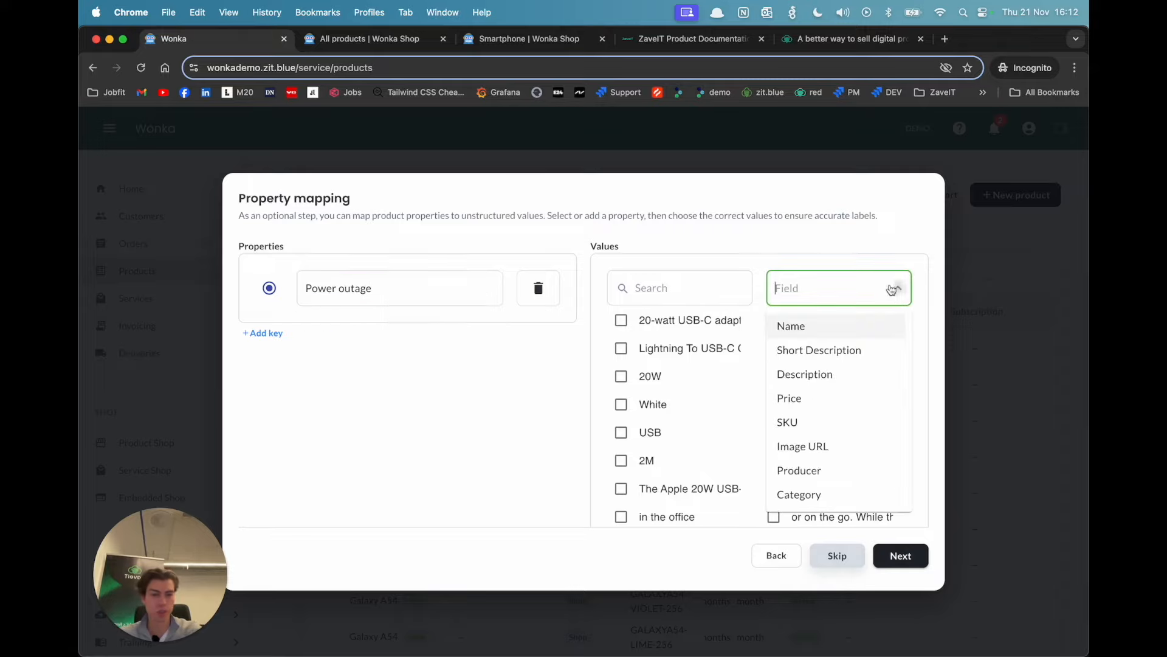
pyautogui.click(842, 354)
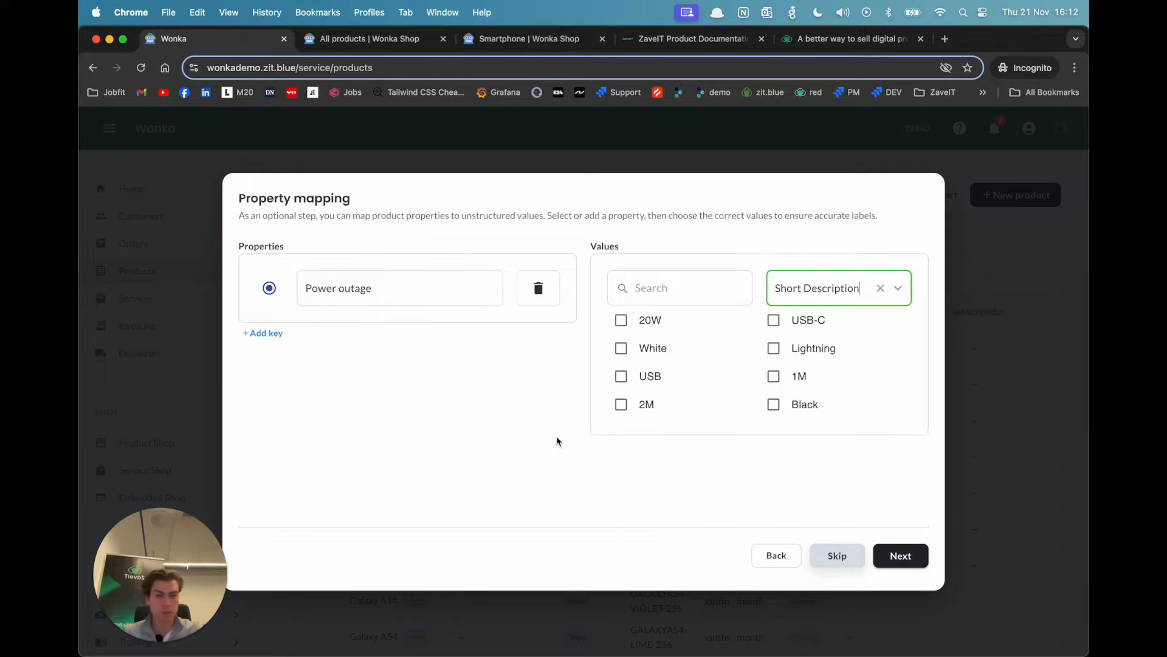
pyautogui.click(621, 320)
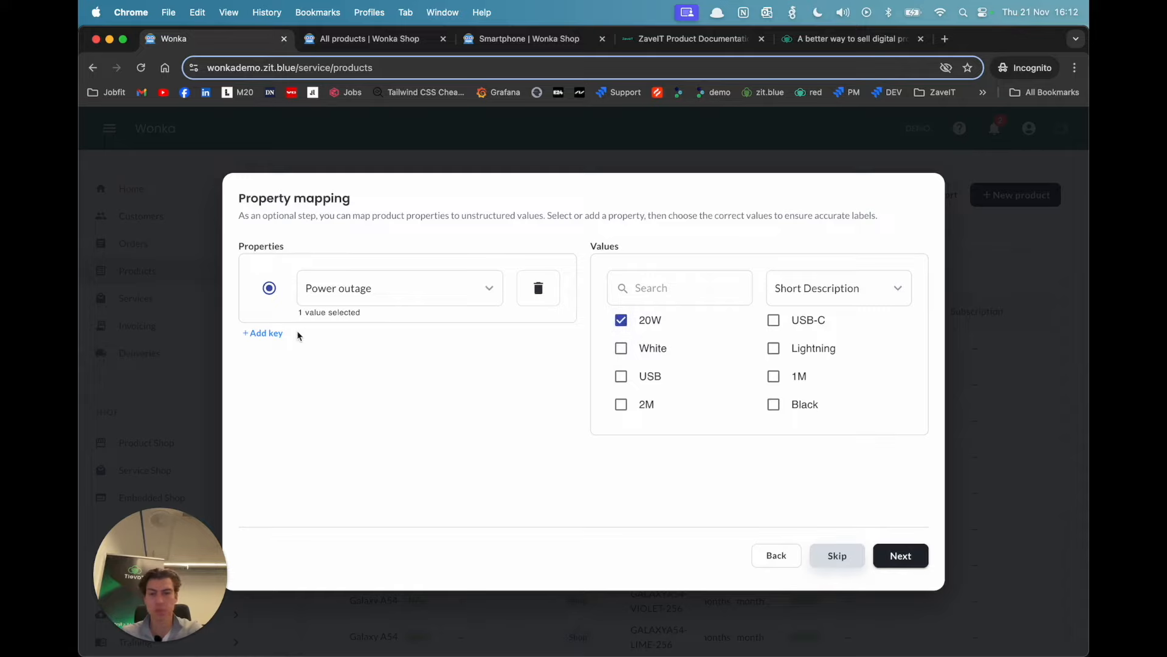
# Step: Add the Color property and assign it the White and Black values from the Short Description field
pyautogui.click(277, 333)
pyautogui.click(328, 367)
pyautogui.write('Color')
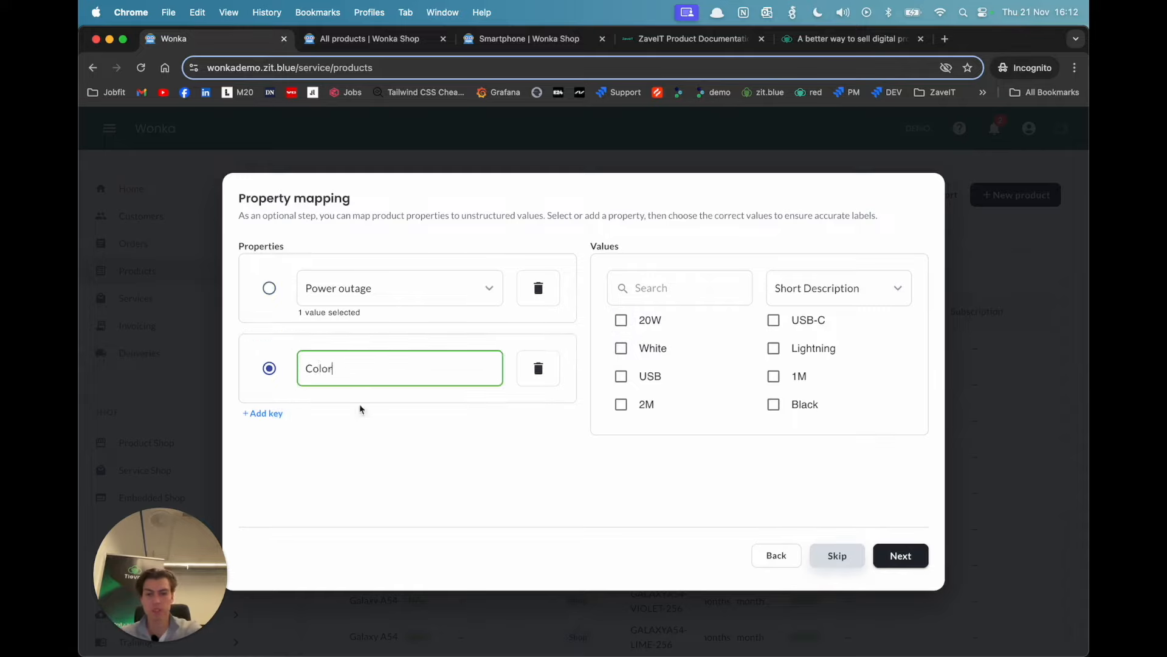
pyautogui.click(621, 349)
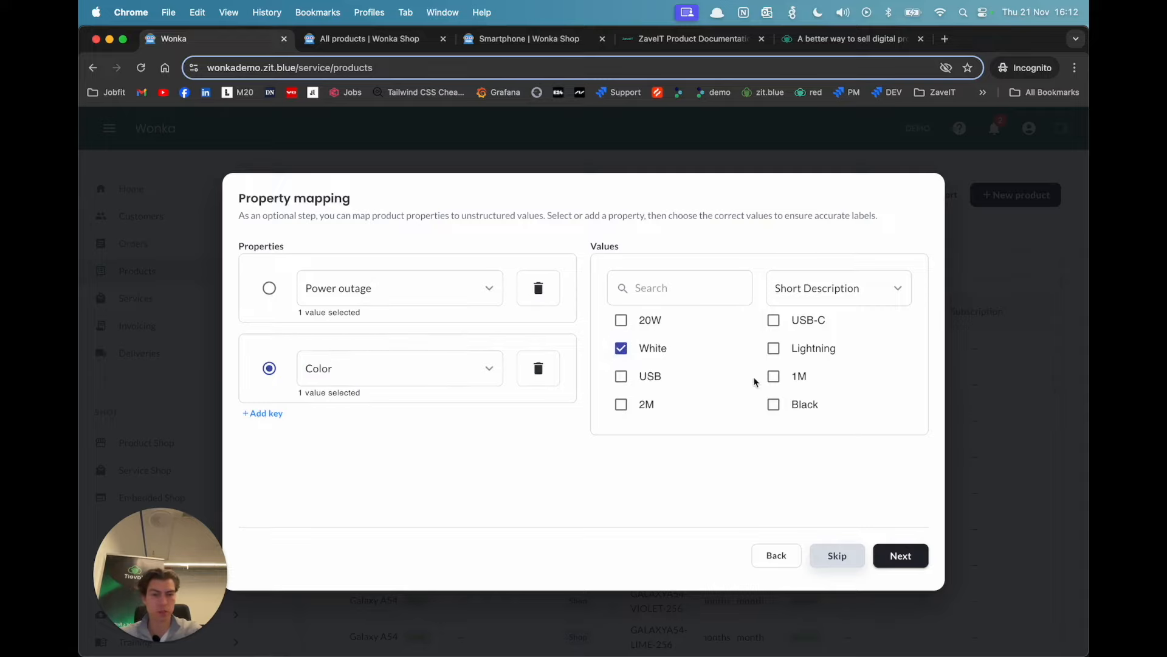
# Step: Add a new property key "Length" and assign it the 2M and 1M values
pyautogui.click(268, 414)
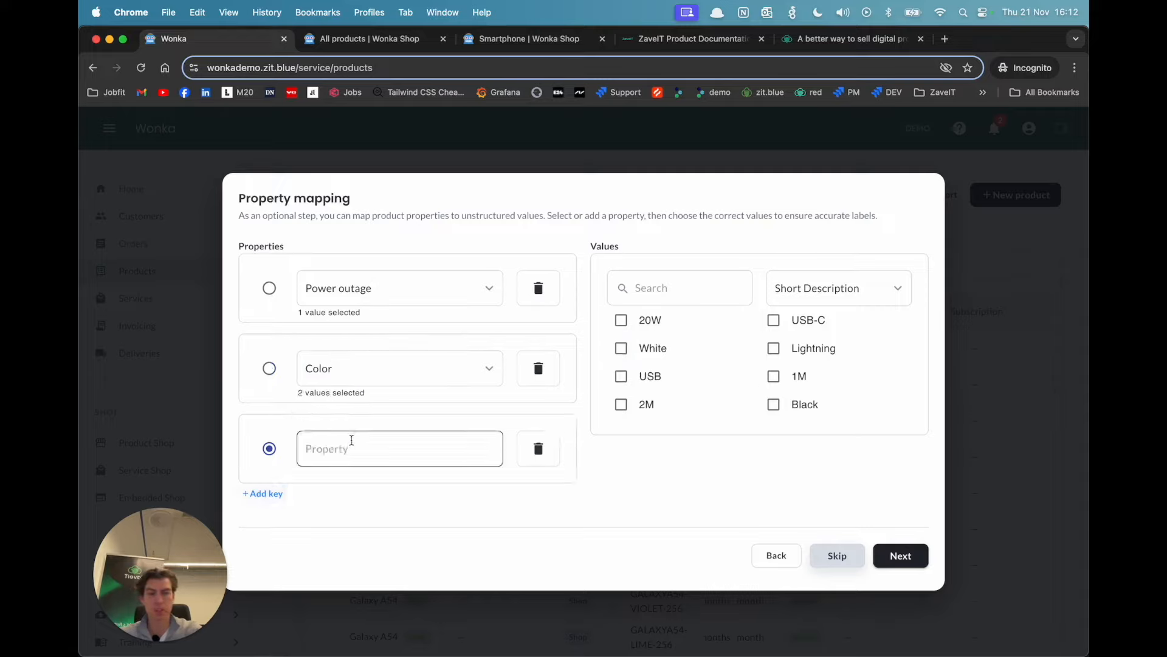
pyautogui.click(355, 443)
pyautogui.write('ength')
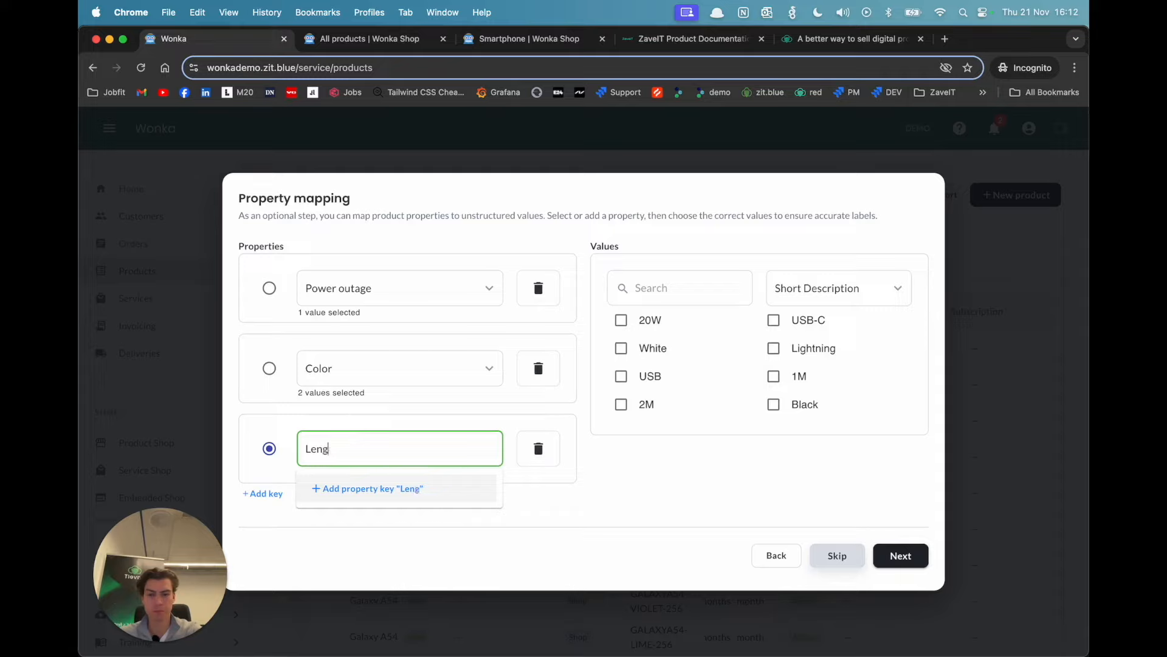
pyautogui.click(362, 490)
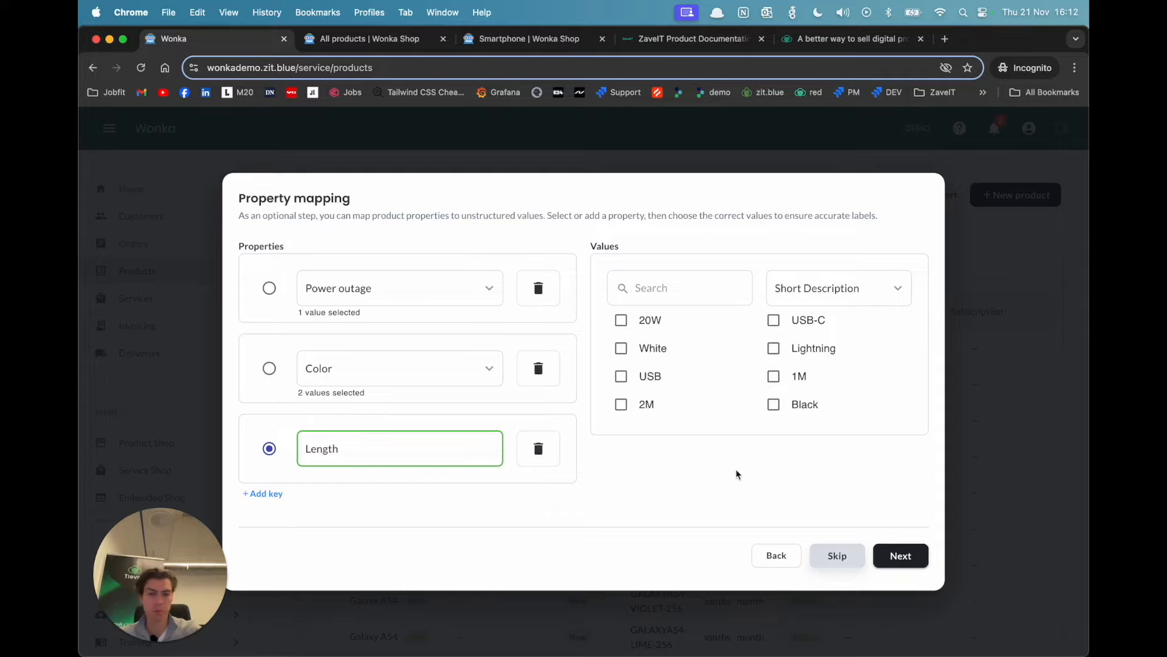
pyautogui.click(628, 406)
pyautogui.click(773, 377)
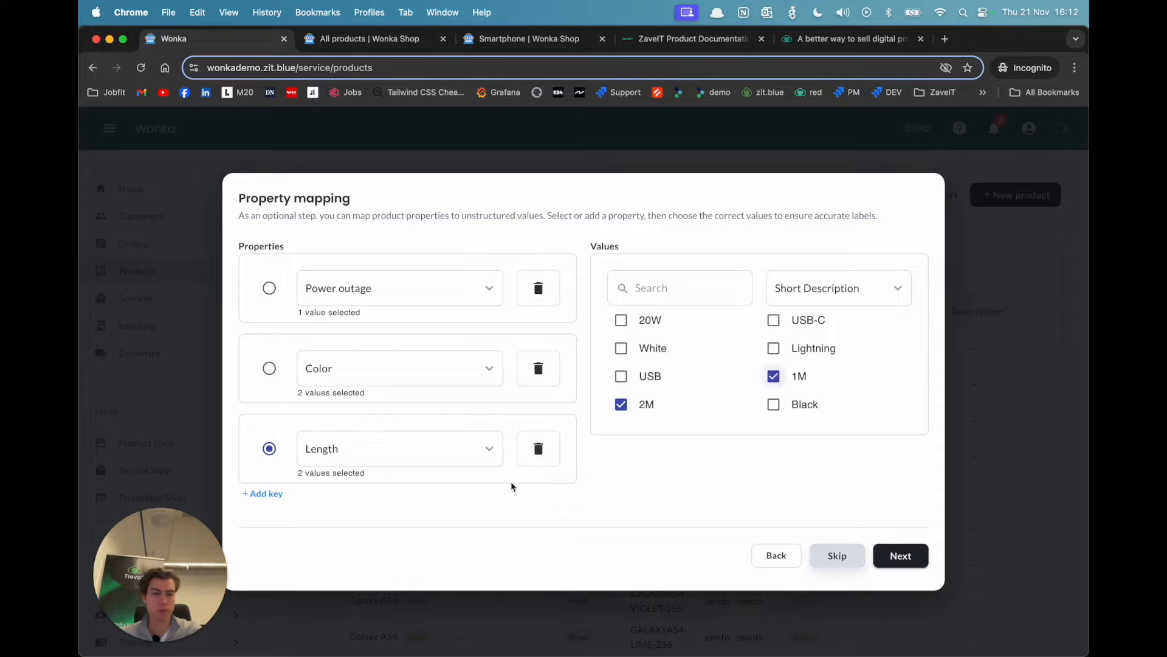
# Step: Add the Producer property with the Apple and Belkin values from the Producer field and continue to the import summary
pyautogui.click(263, 493)
pyautogui.click(378, 456)
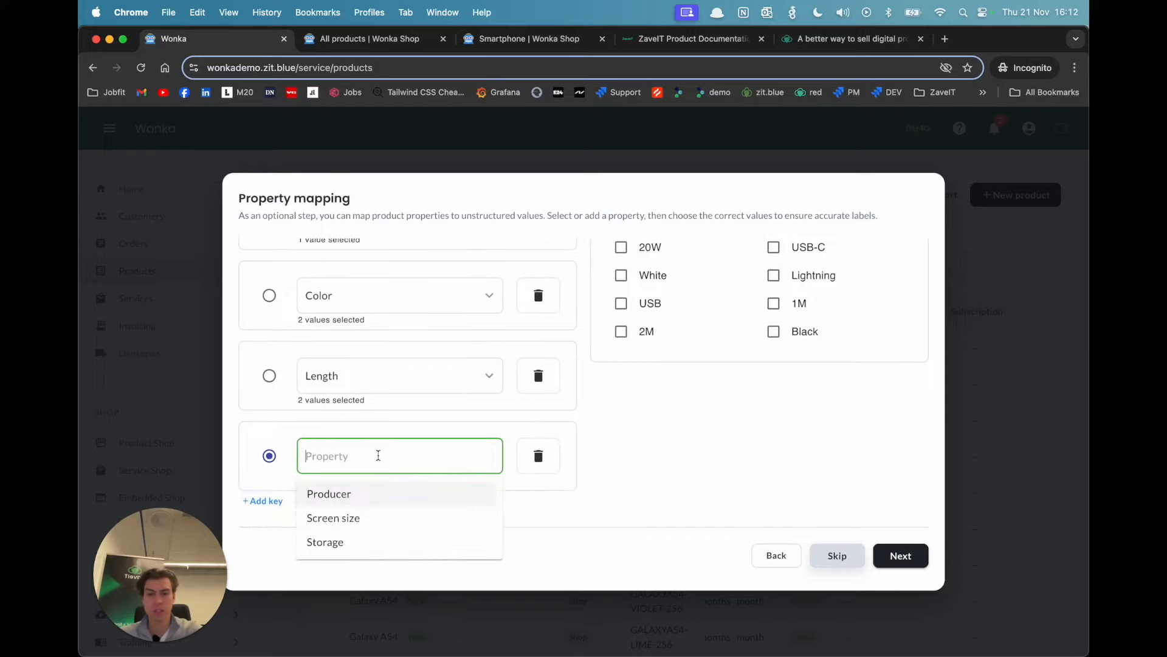
pyautogui.click(354, 495)
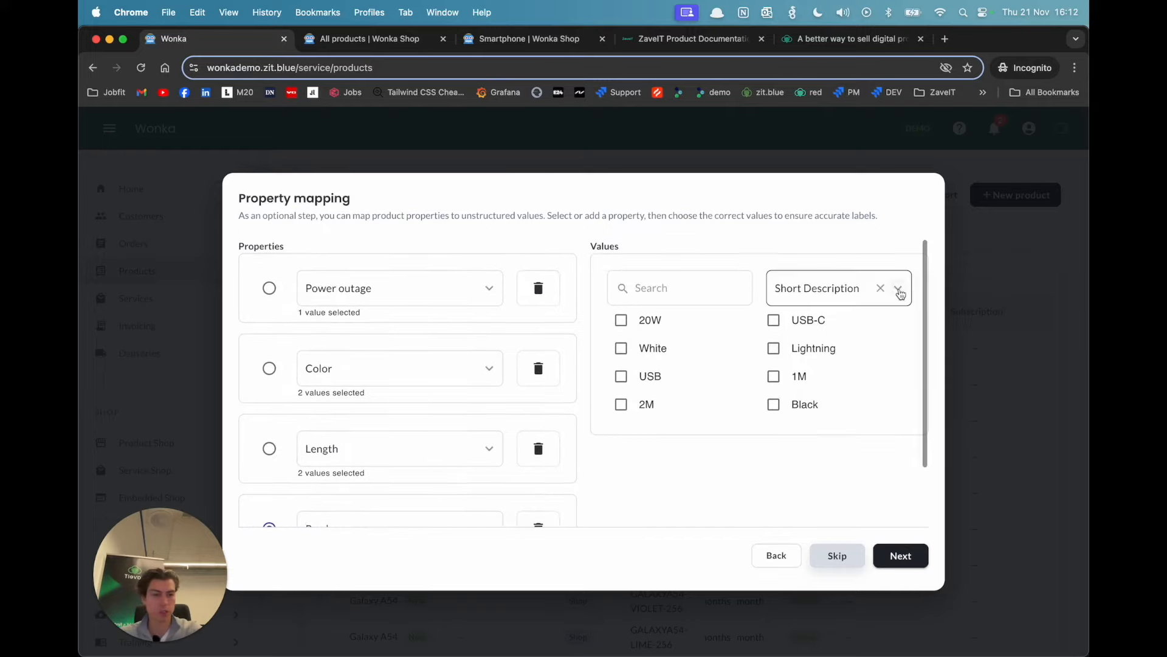
pyautogui.click(898, 288)
pyautogui.click(818, 476)
pyautogui.click(621, 322)
pyautogui.click(769, 322)
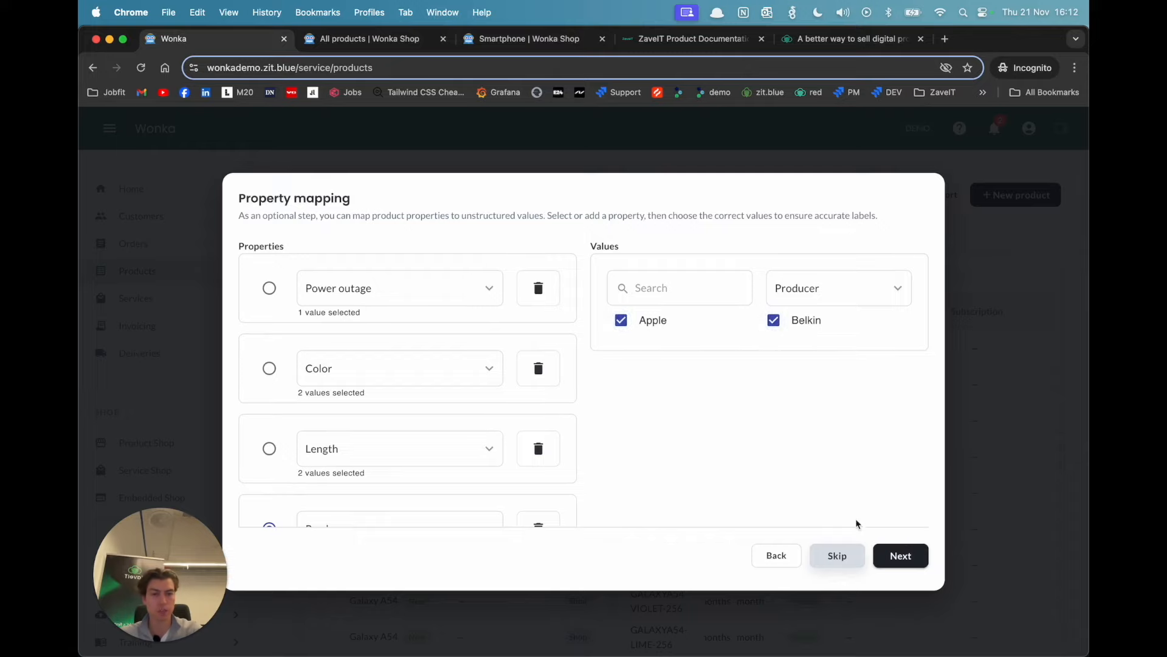
pyautogui.scroll(-2, 840, 491)
pyautogui.click(907, 559)
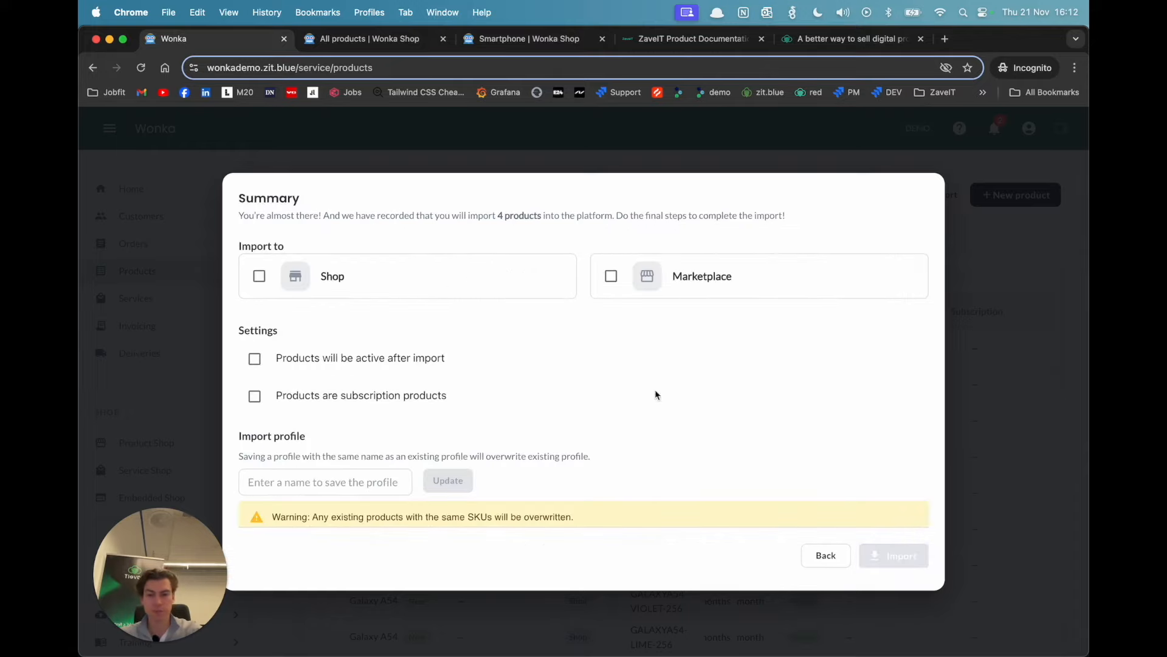
# Step: Set the import to go to the Shop with products active after import, and save the import profile as "Accessories profile"
pyautogui.click(259, 276)
pyautogui.click(255, 359)
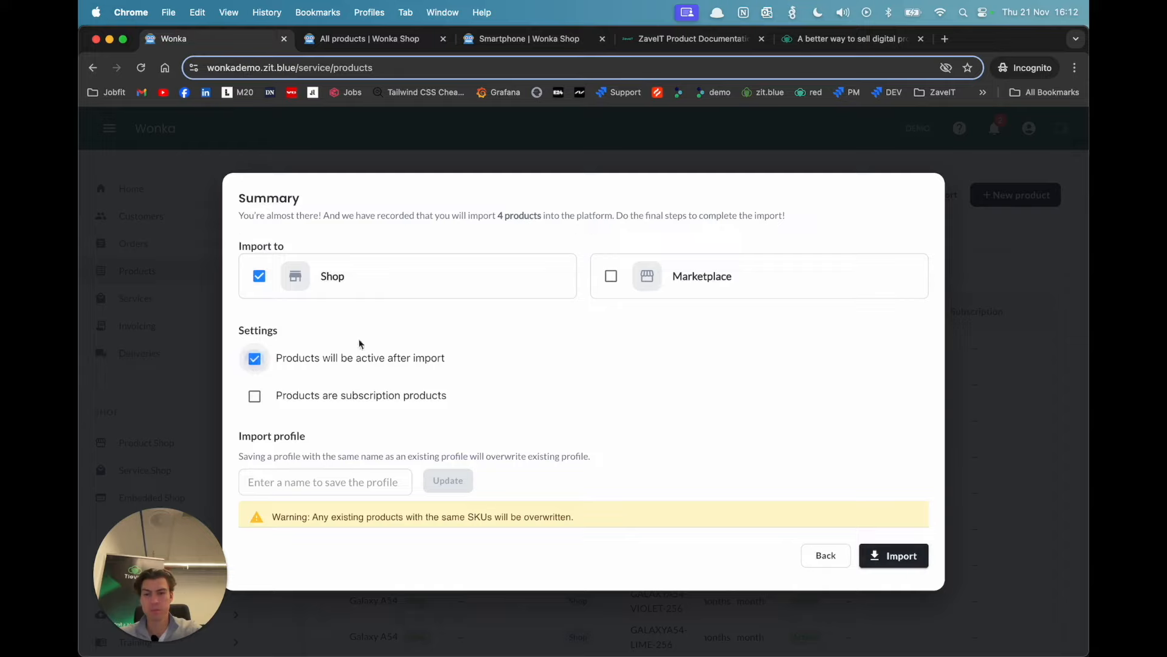
pyautogui.scroll(-1, 295, 352)
pyautogui.click(347, 472)
pyautogui.write('Accessories profile')
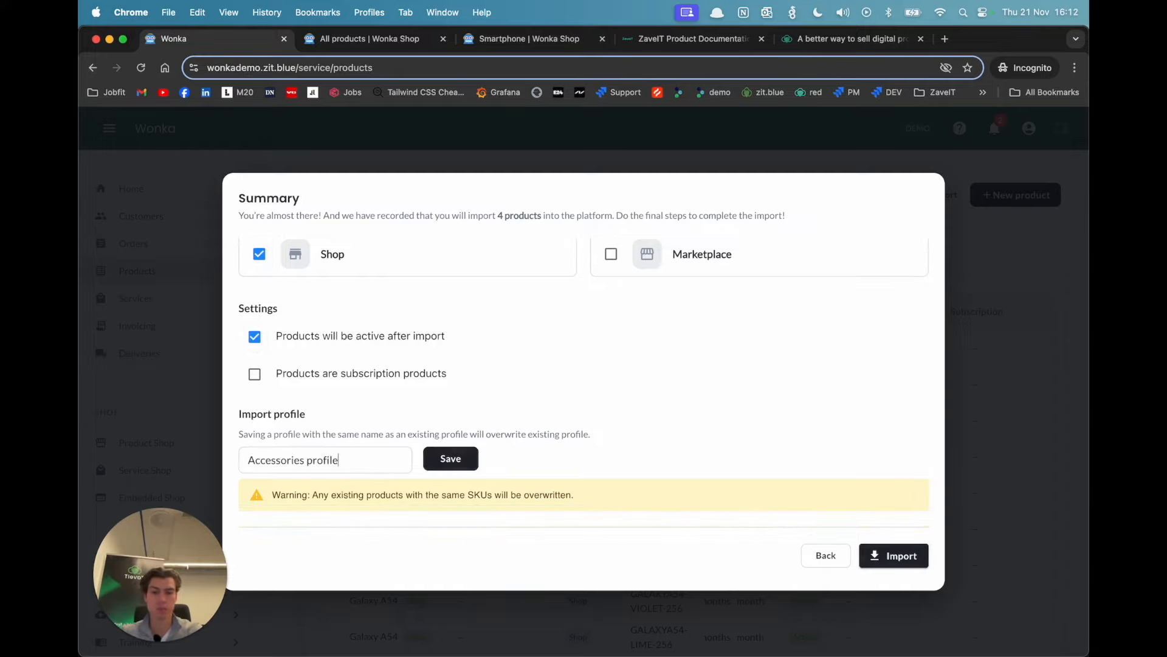
pyautogui.click(453, 459)
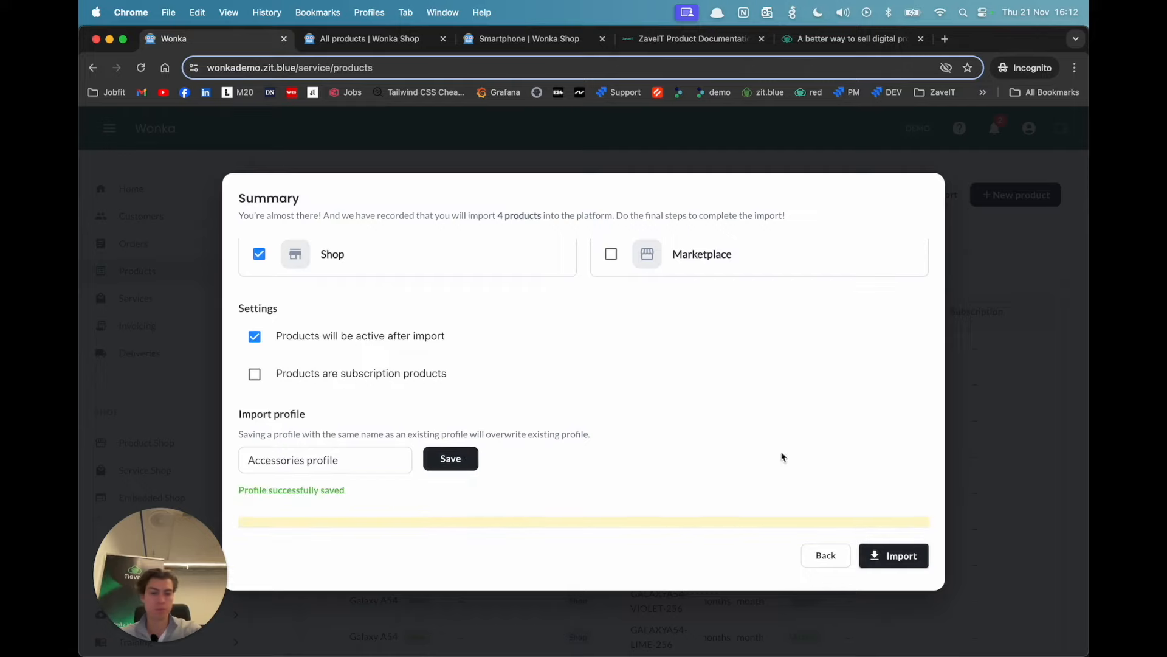
# Step: Run the accessories import and close the completion dialog
pyautogui.click(906, 555)
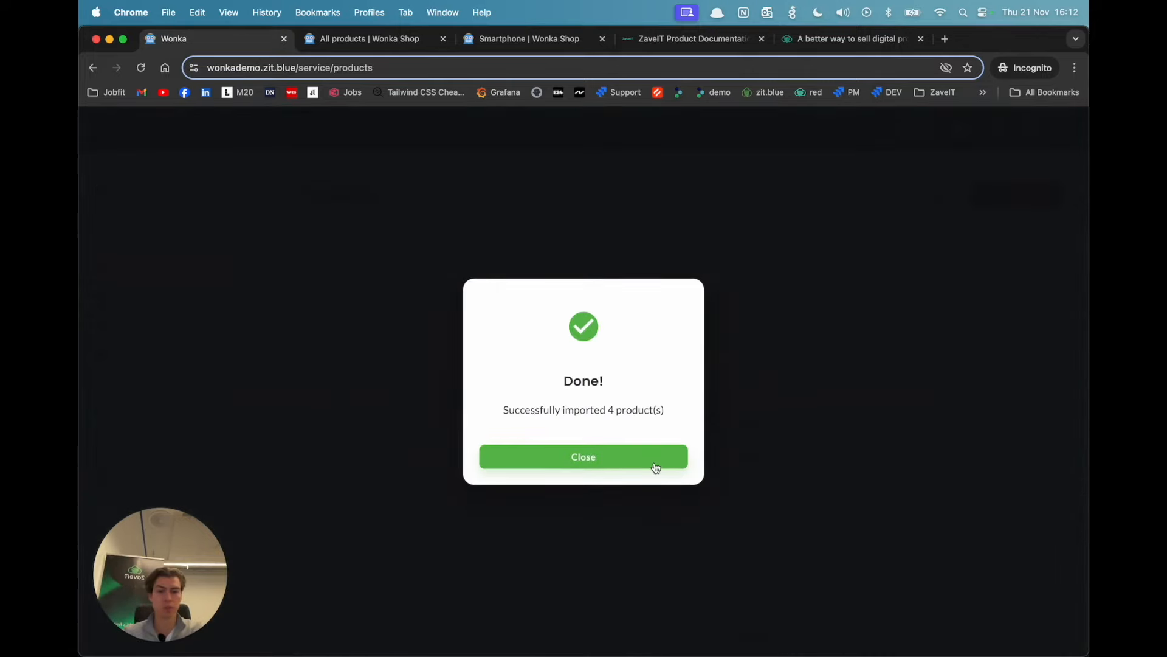
pyautogui.click(656, 467)
# Step: Reload the shop's product page and examine the Accessories category's products and its property filters
pyautogui.click(402, 38)
pyautogui.press('super+r')
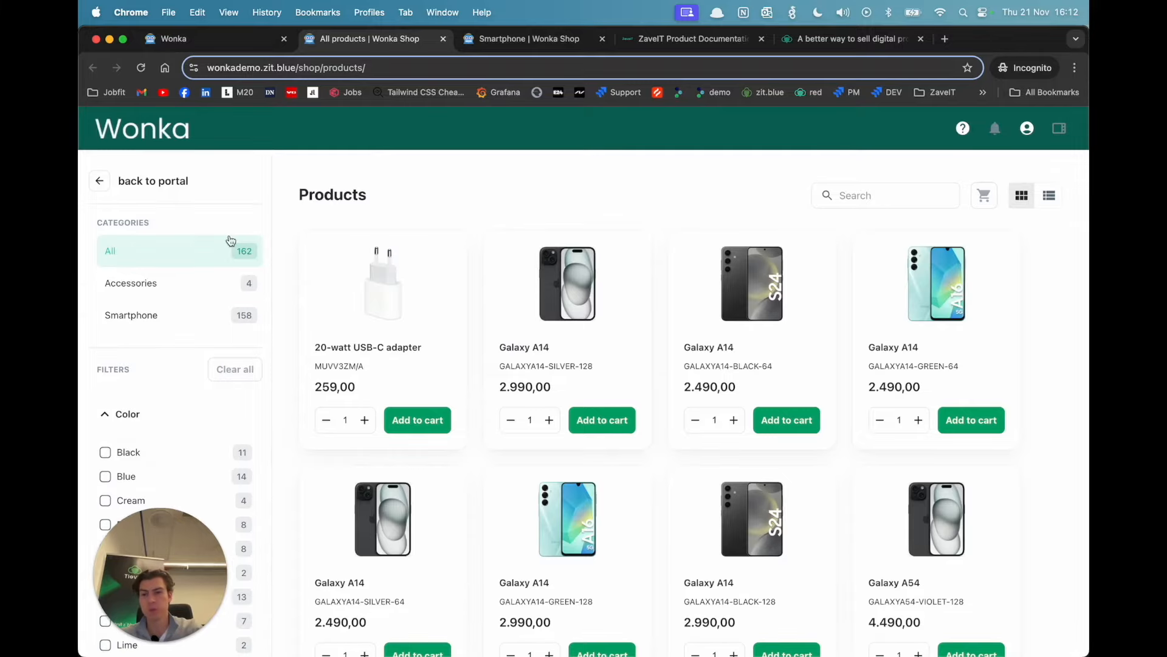
pyautogui.click(211, 280)
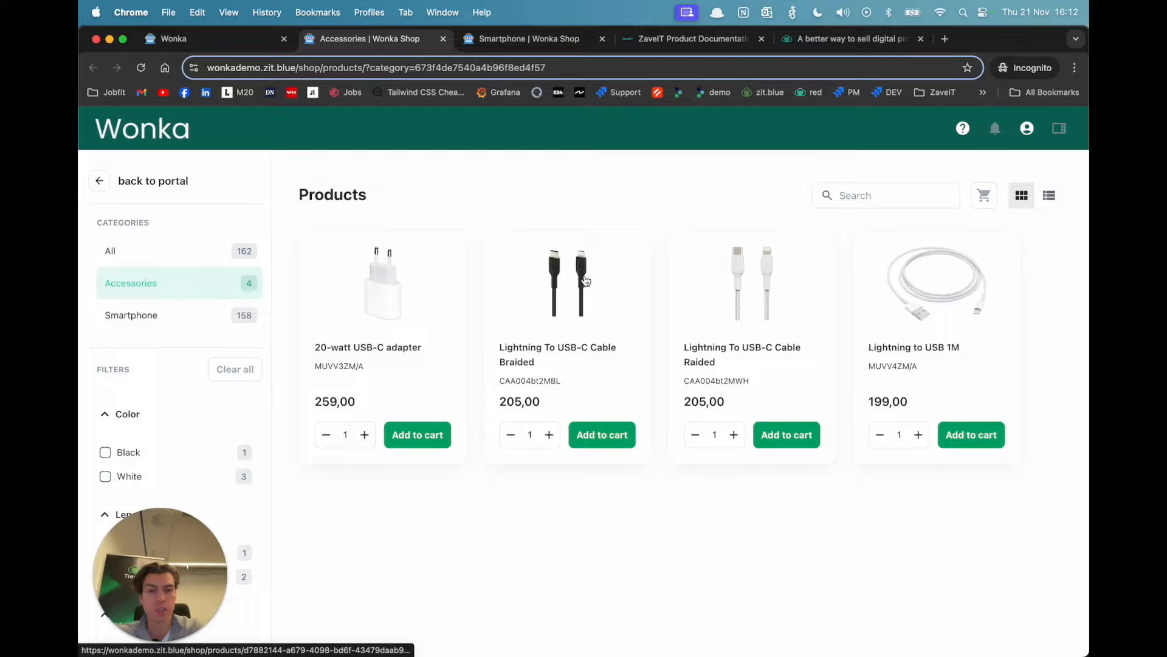
pyautogui.scroll(-2, 583, 279)
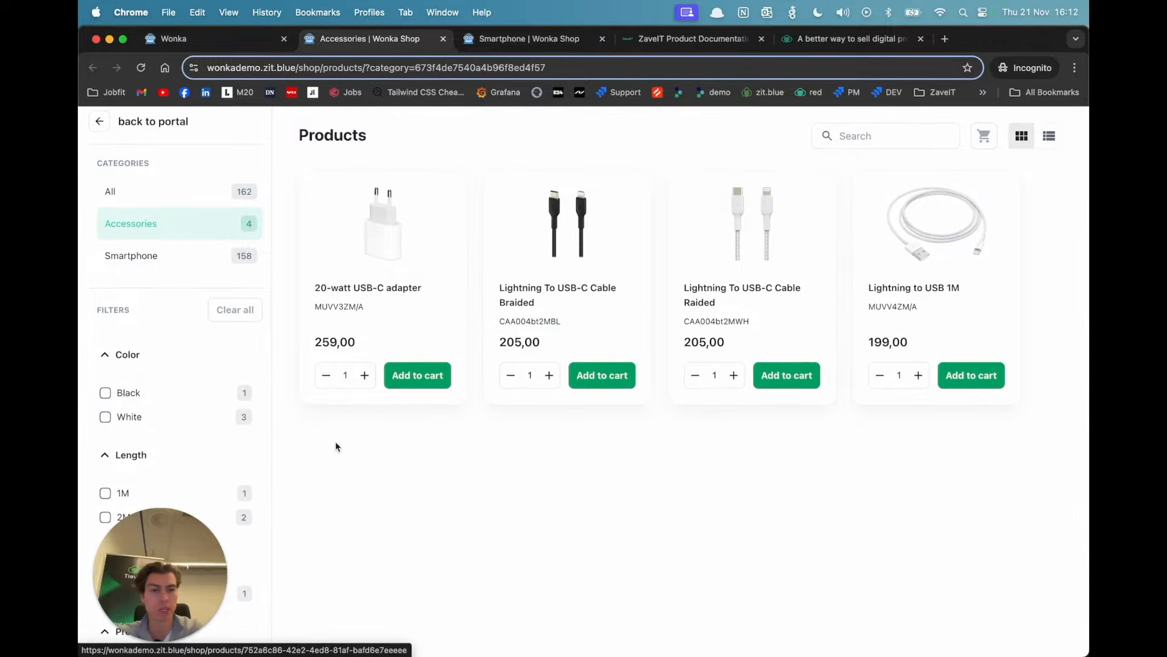
pyautogui.scroll(-2, 171, 430)
pyautogui.scroll(4, 168, 448)
pyautogui.scroll(-4, 169, 448)
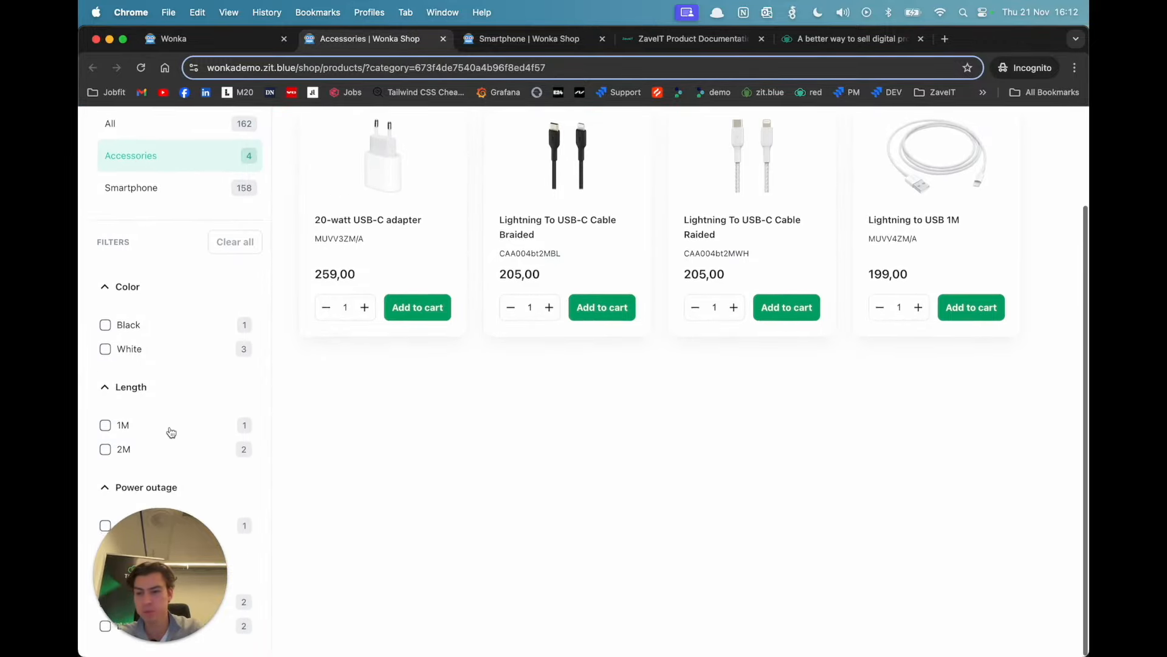
# Step: Check the portal's product list and the prices of all products in the shop
pyautogui.click(243, 47)
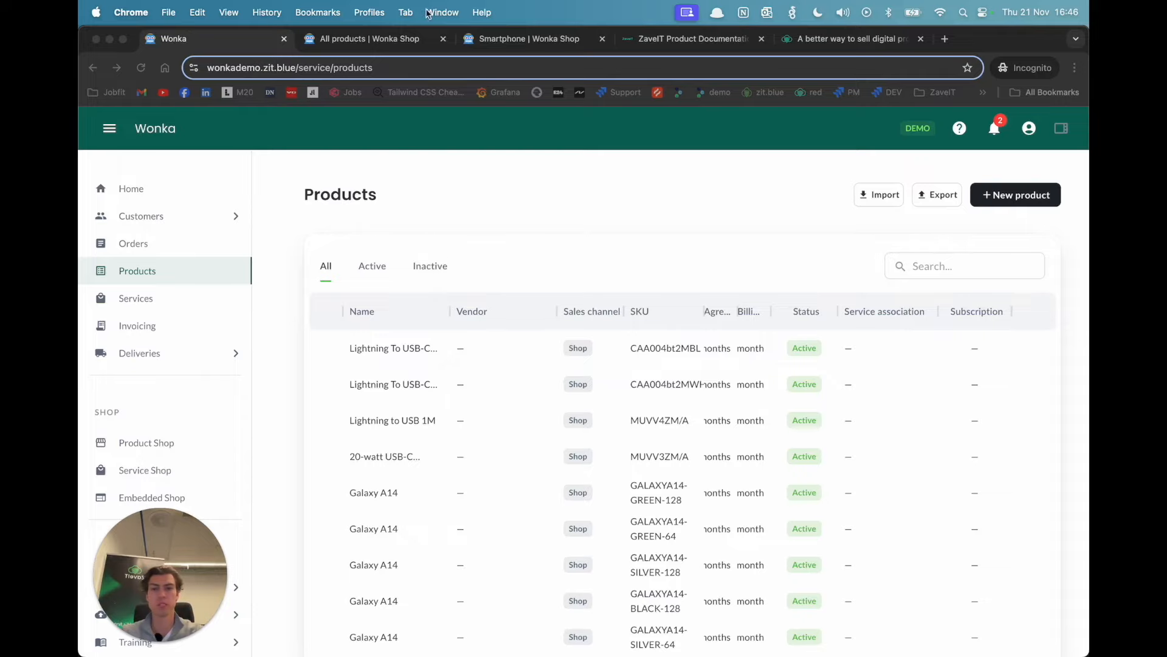
pyautogui.click(411, 39)
pyautogui.scroll(-6, 459, 332)
pyautogui.scroll(4, 458, 331)
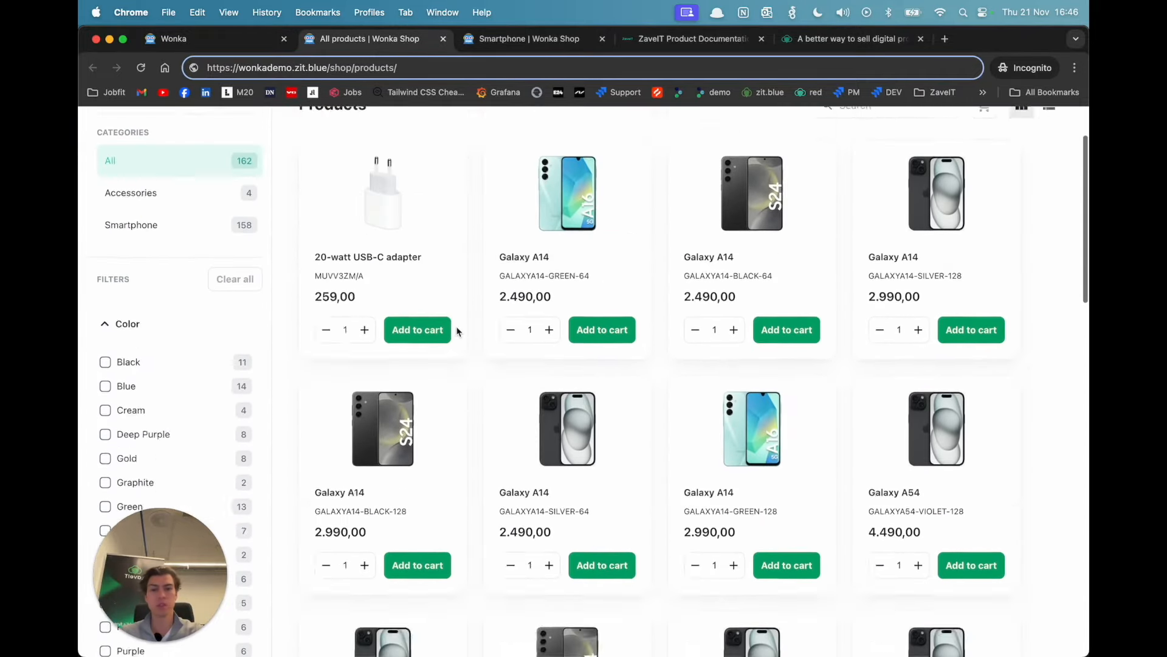
pyautogui.scroll(2, 458, 331)
pyautogui.scroll(-7, 535, 387)
pyautogui.scroll(7, 554, 388)
# Step: Switch to the demo_smartphones workbook in Excel, fill the 500 price from F2 down through row 159 and save the file
pyautogui.press('super+Tab')
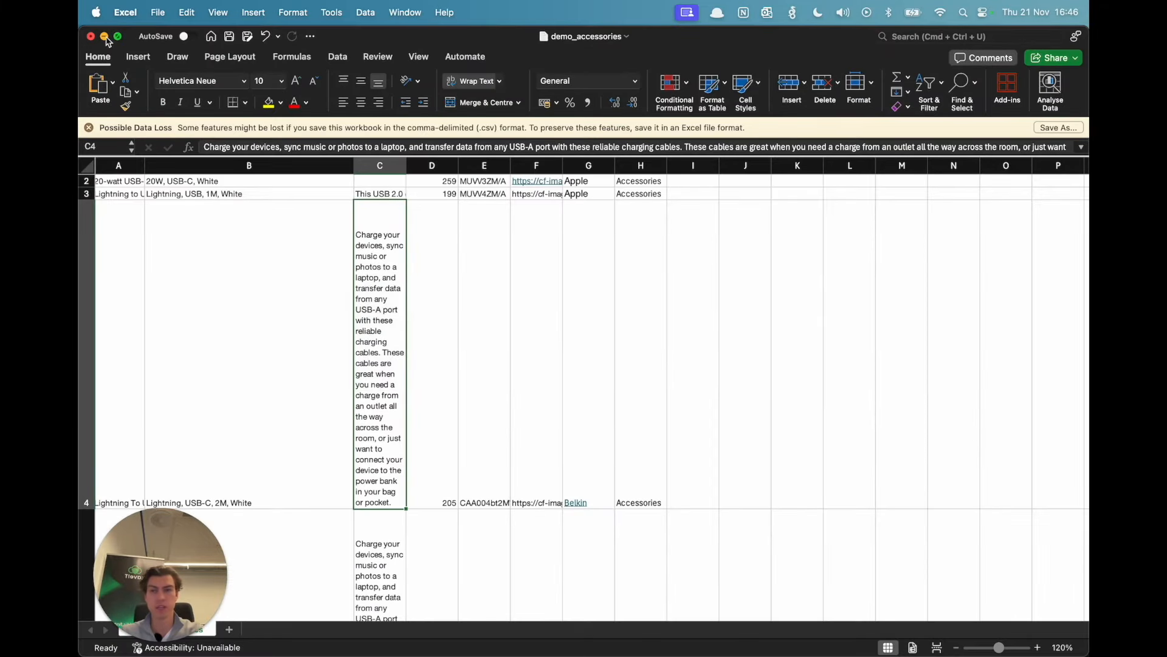
pyautogui.click(105, 37)
pyautogui.click(666, 316)
pyautogui.hscroll(2, 667, 298)
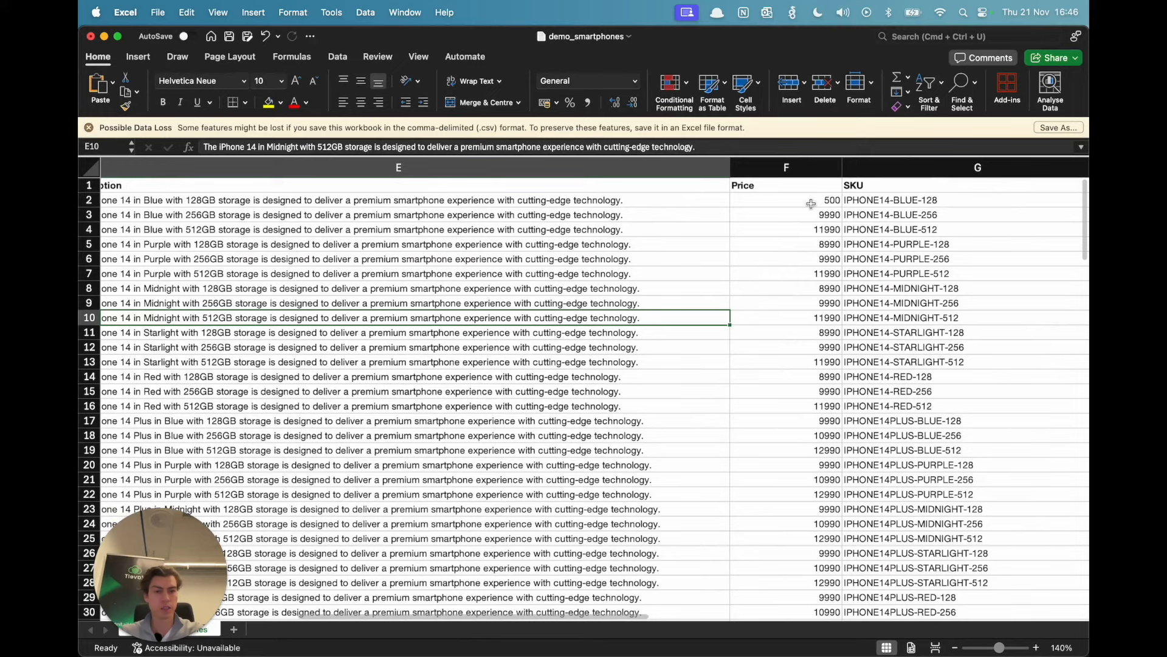
pyautogui.click(811, 204)
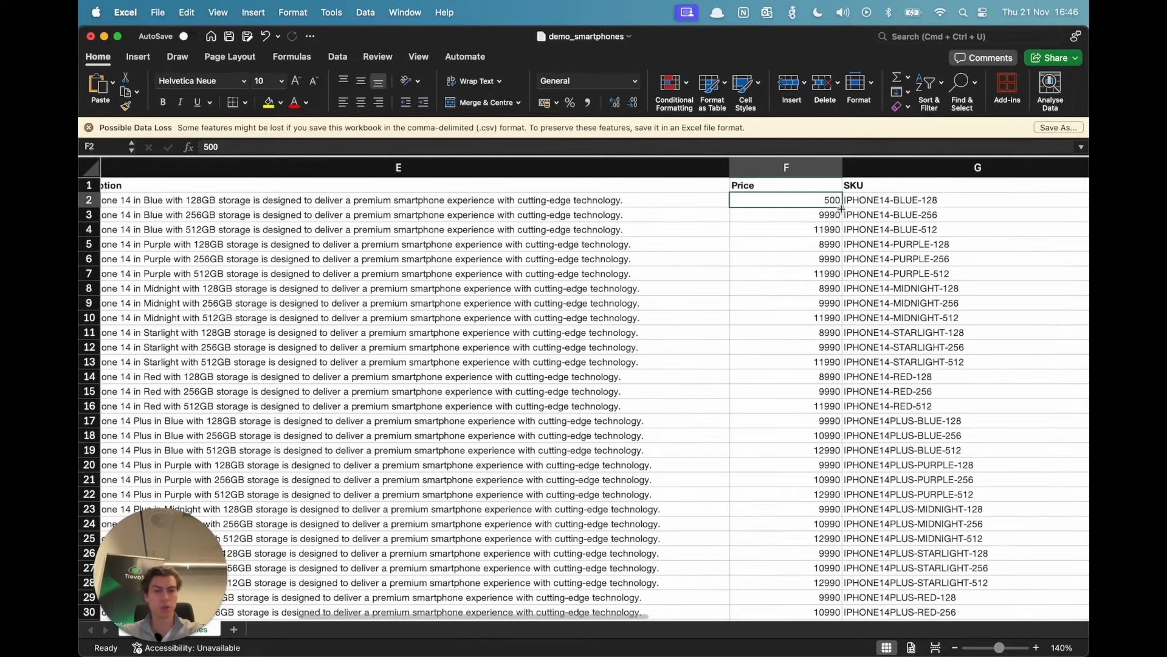
pyautogui.moveTo(841, 209); pyautogui.dragTo(829, 583)
pyautogui.click(790, 523)
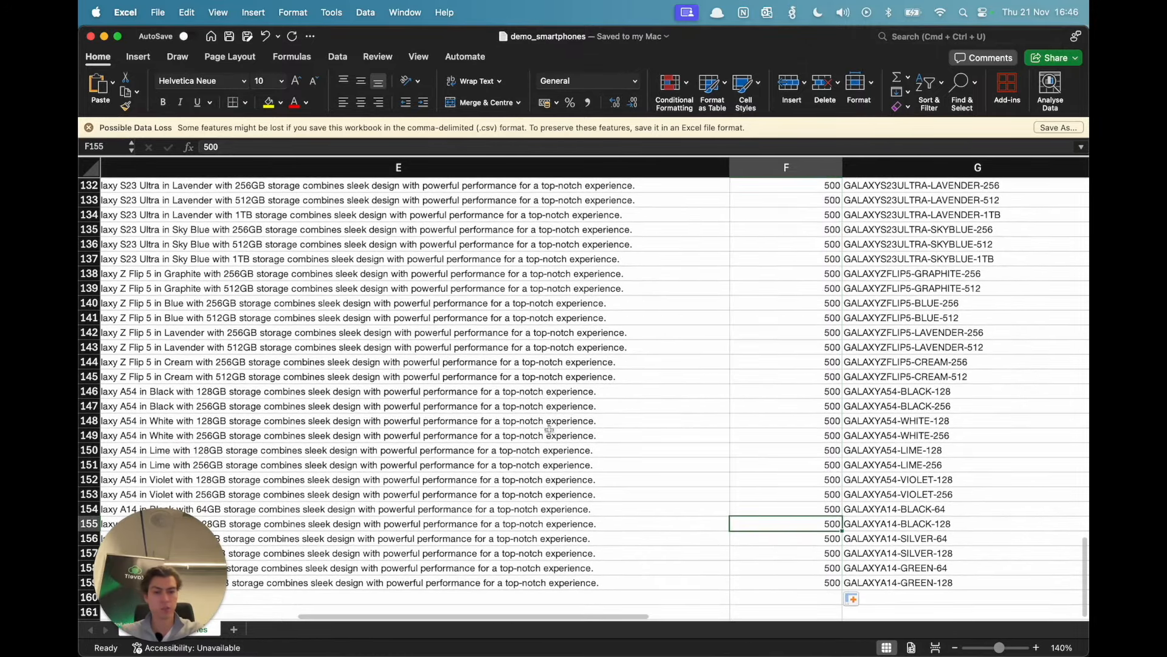
# Step: Switch to the Wonka portal in Chrome and start a CSV product import using the saved Smartphone import profile
pyautogui.click(454, 391)
pyautogui.press('super+Tab')
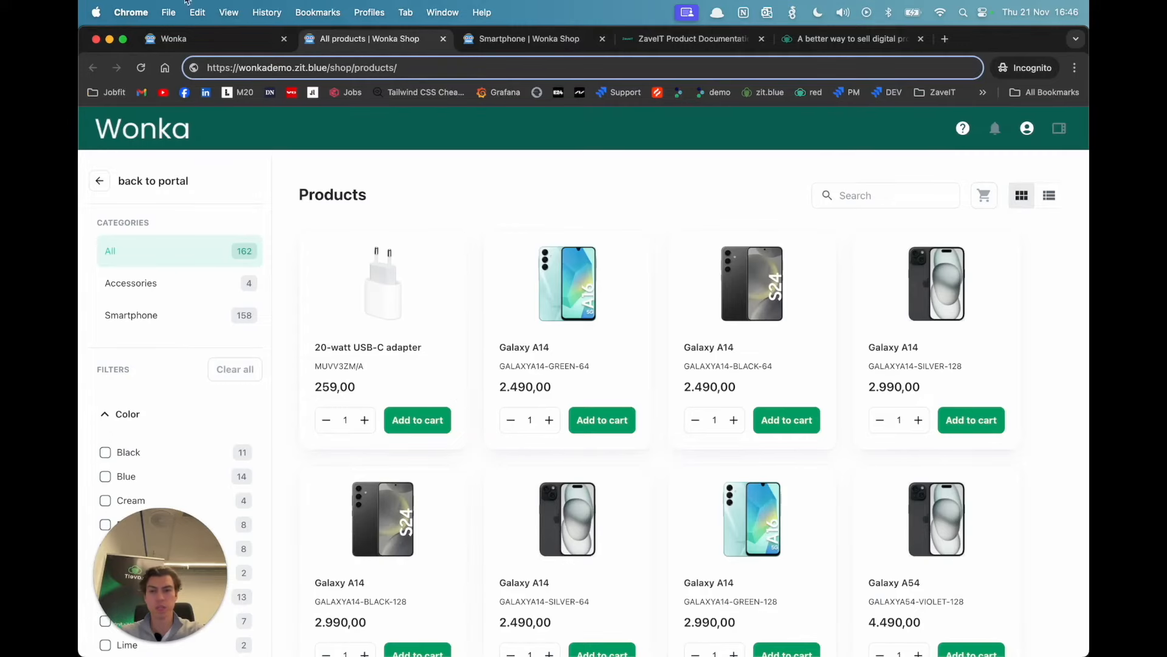
pyautogui.click(201, 41)
pyautogui.click(875, 198)
pyautogui.click(535, 356)
pyautogui.click(891, 550)
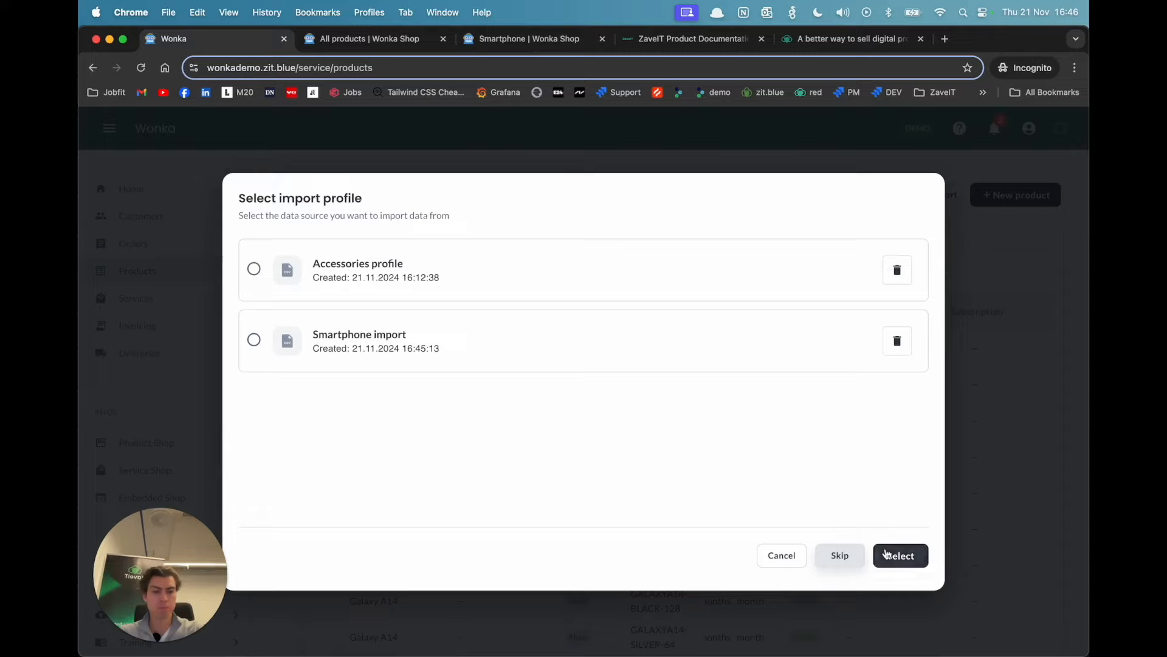
pyautogui.click(358, 366)
pyautogui.click(883, 565)
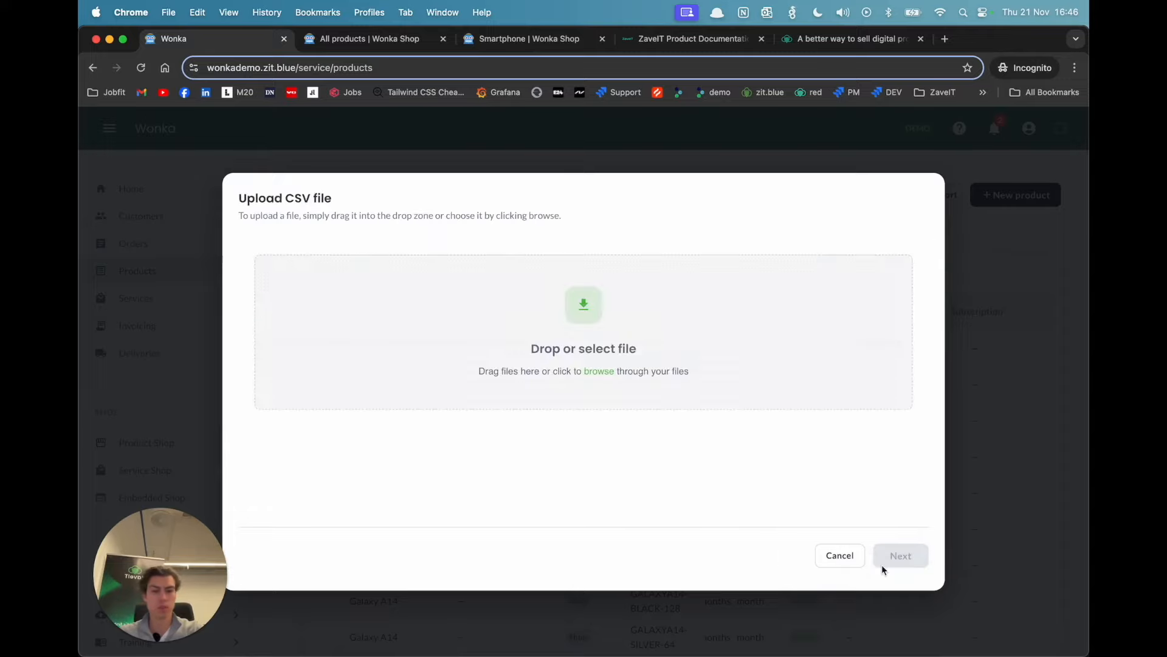
# Step: Upload demo_smartphones.csv from the Desktop as the import file and continue to product selection
pyautogui.click(610, 369)
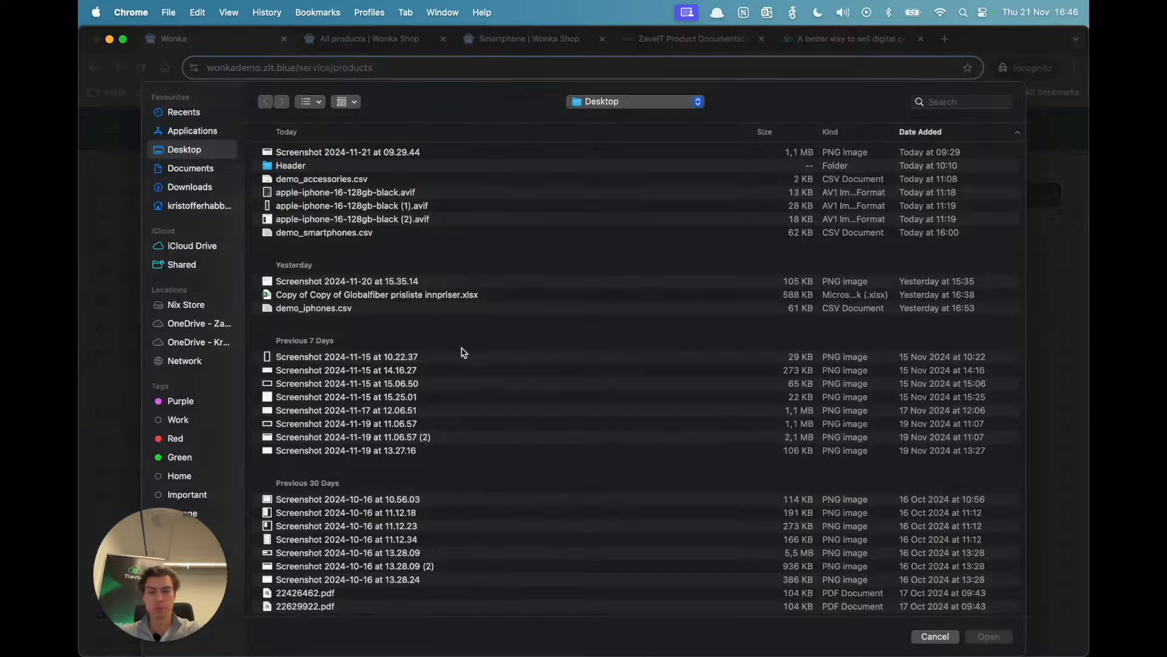
pyautogui.click(363, 234)
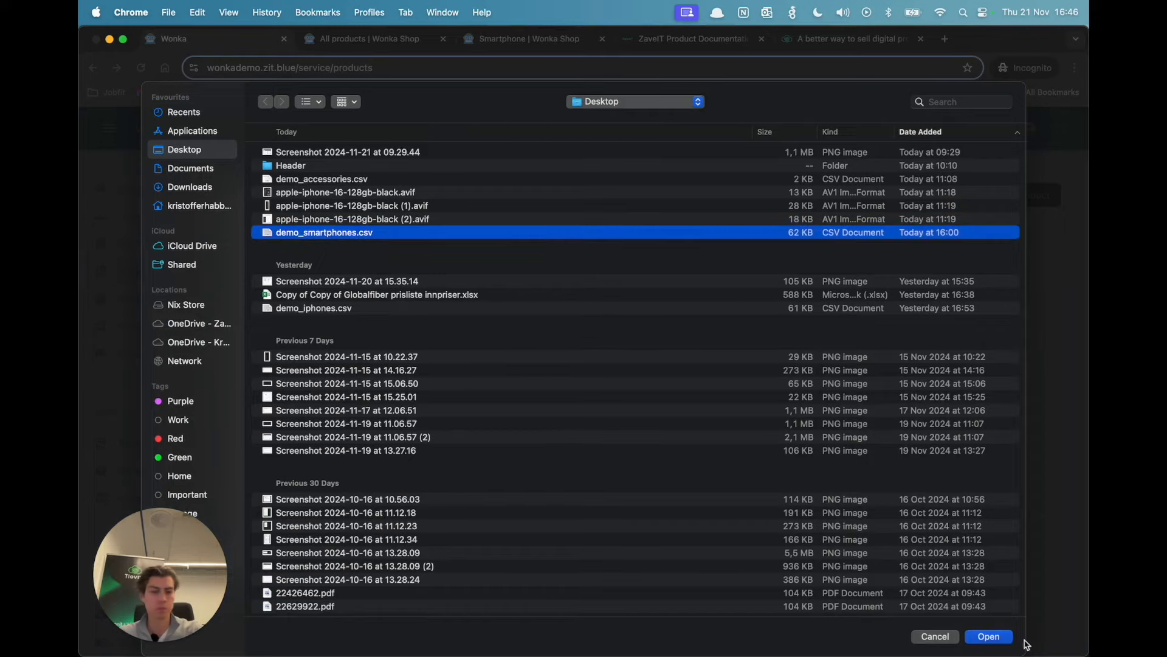
pyautogui.click(995, 636)
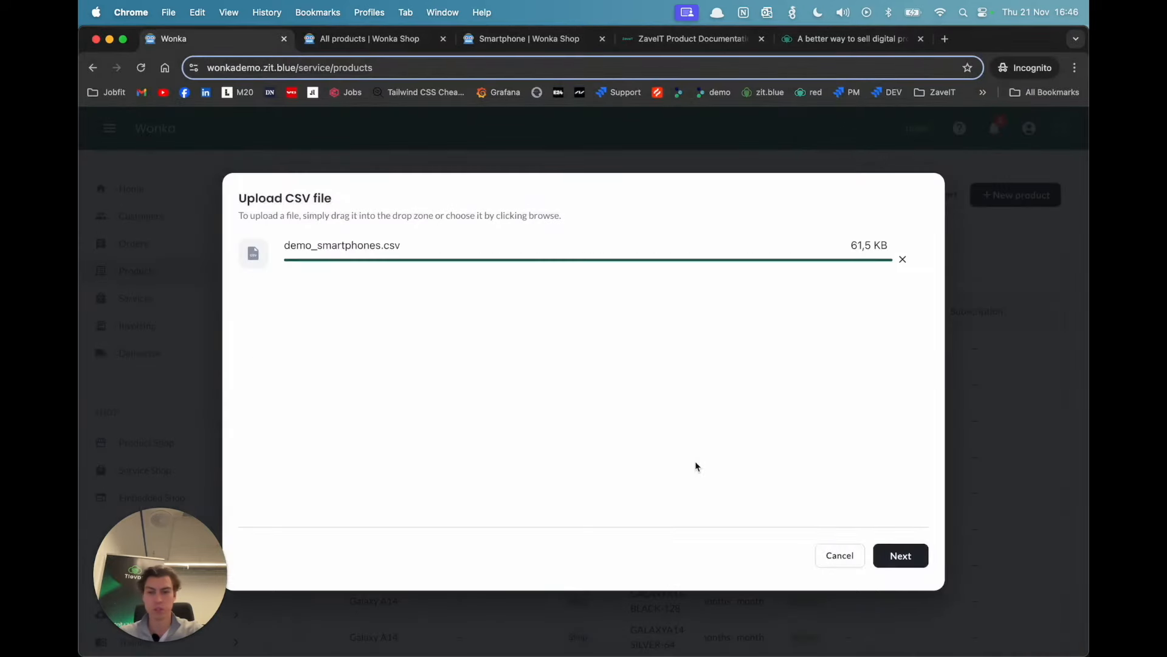
pyautogui.click(895, 555)
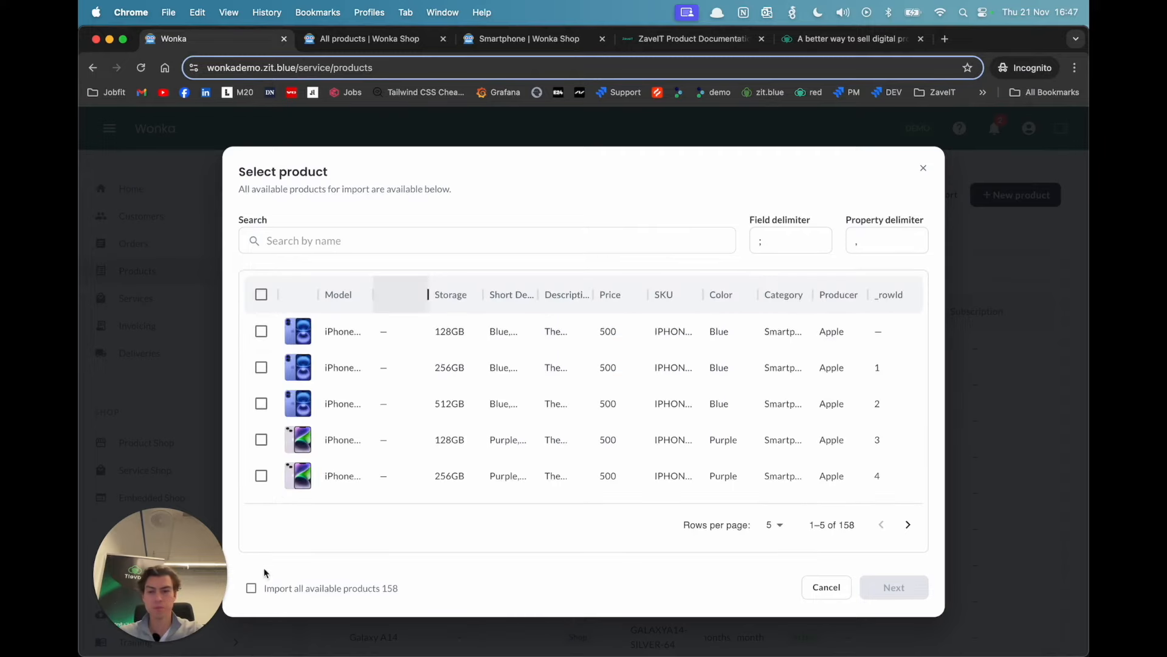
# Step: Include all available products in the import and accept the profile's field mapping and property mapping as they are
pyautogui.click(251, 588)
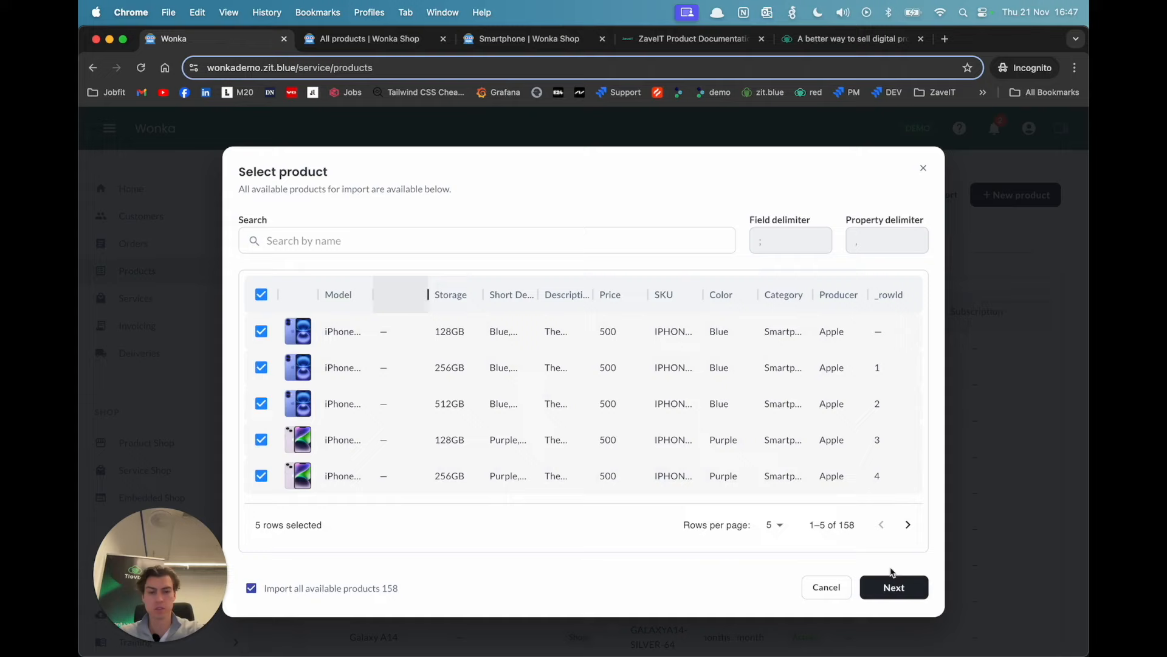
pyautogui.click(894, 588)
pyautogui.scroll(-2, 564, 378)
pyautogui.scroll(2, 568, 383)
pyautogui.click(895, 555)
pyautogui.scroll(-10, 689, 395)
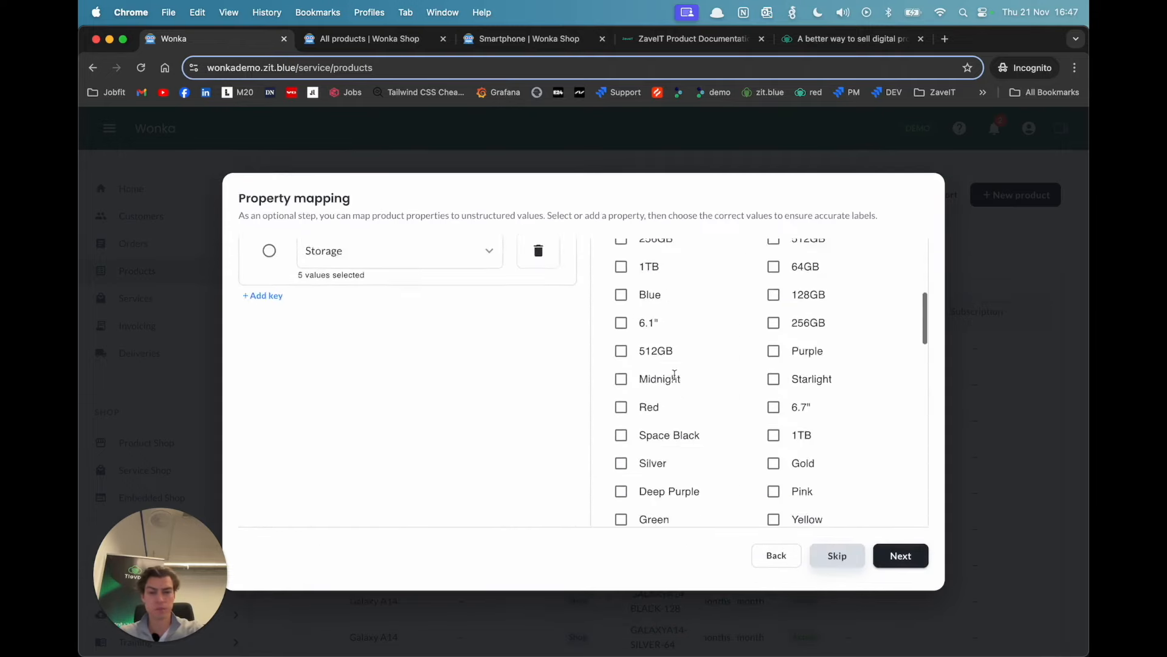
pyautogui.scroll(10, 797, 427)
pyautogui.scroll(-2, 832, 426)
pyautogui.scroll(-5, 830, 423)
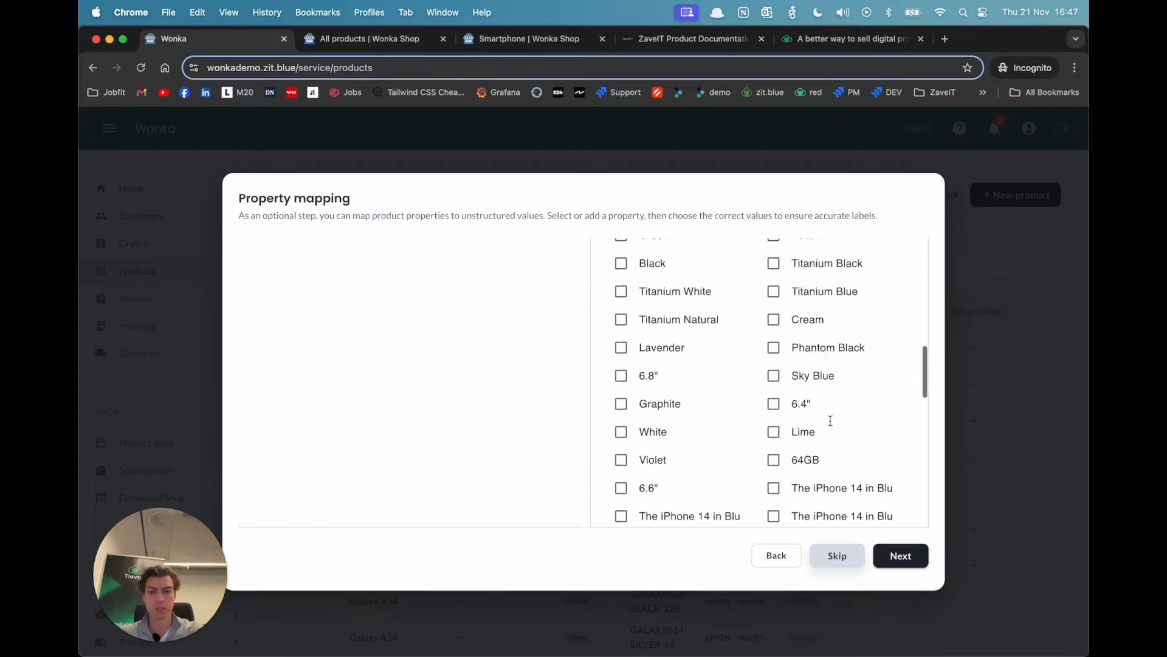
pyautogui.click(901, 555)
# Step: Run the smartphone import from the summary and close the completion dialog
pyautogui.scroll(-1, 569, 400)
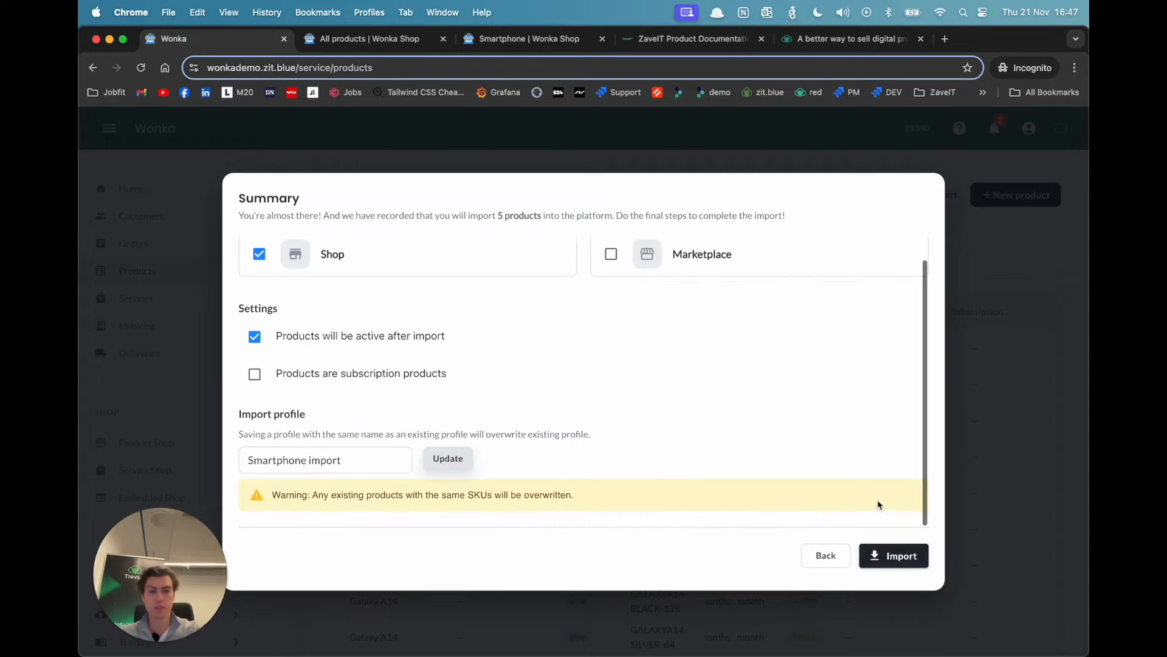
pyautogui.click(892, 553)
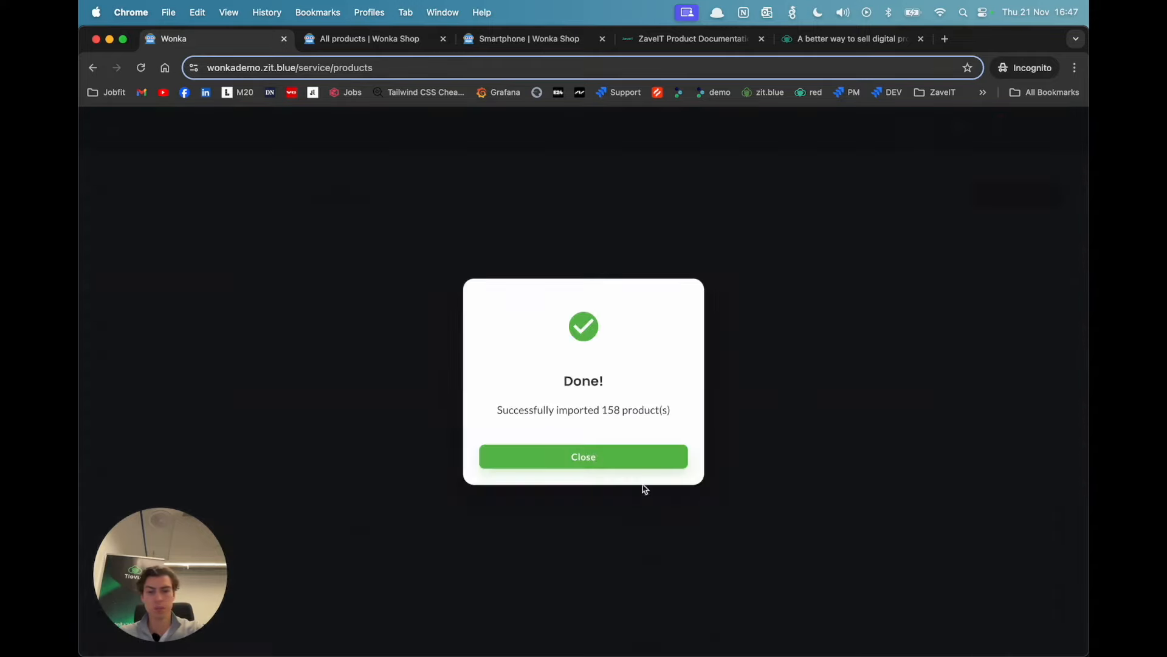
pyautogui.moveTo(606, 413); pyautogui.dragTo(623, 412)
pyautogui.click(615, 453)
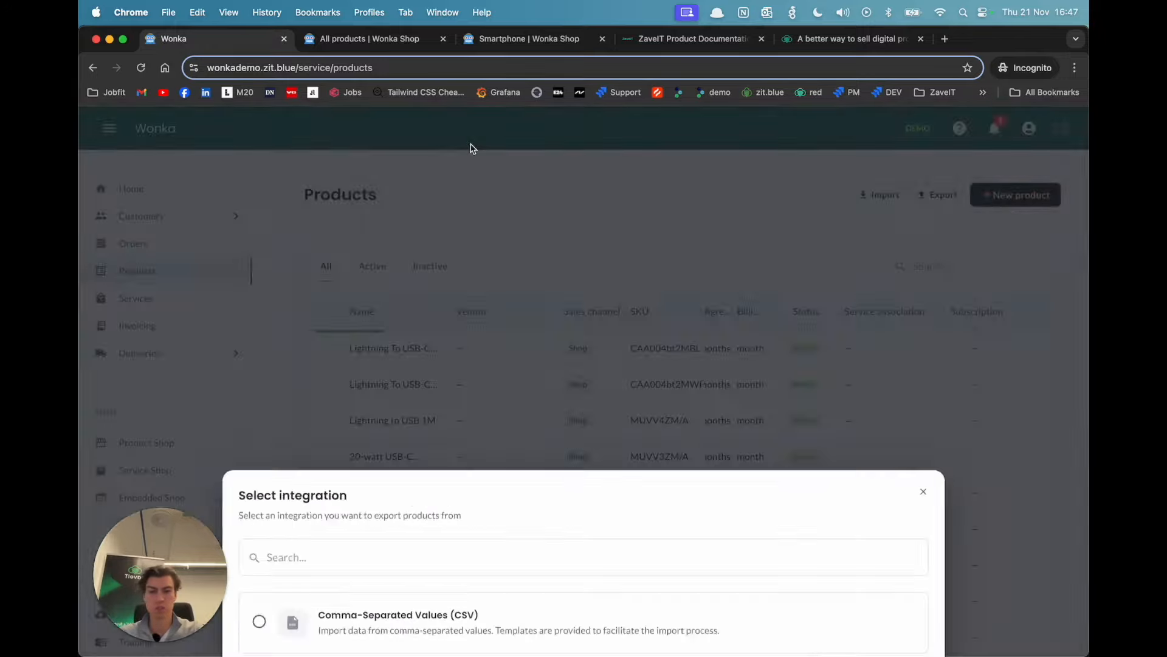
# Step: Check the prices of the Smartphone category's products in the Wonka shop
pyautogui.click(388, 39)
pyautogui.click(182, 313)
pyautogui.scroll(-10, 548, 188)
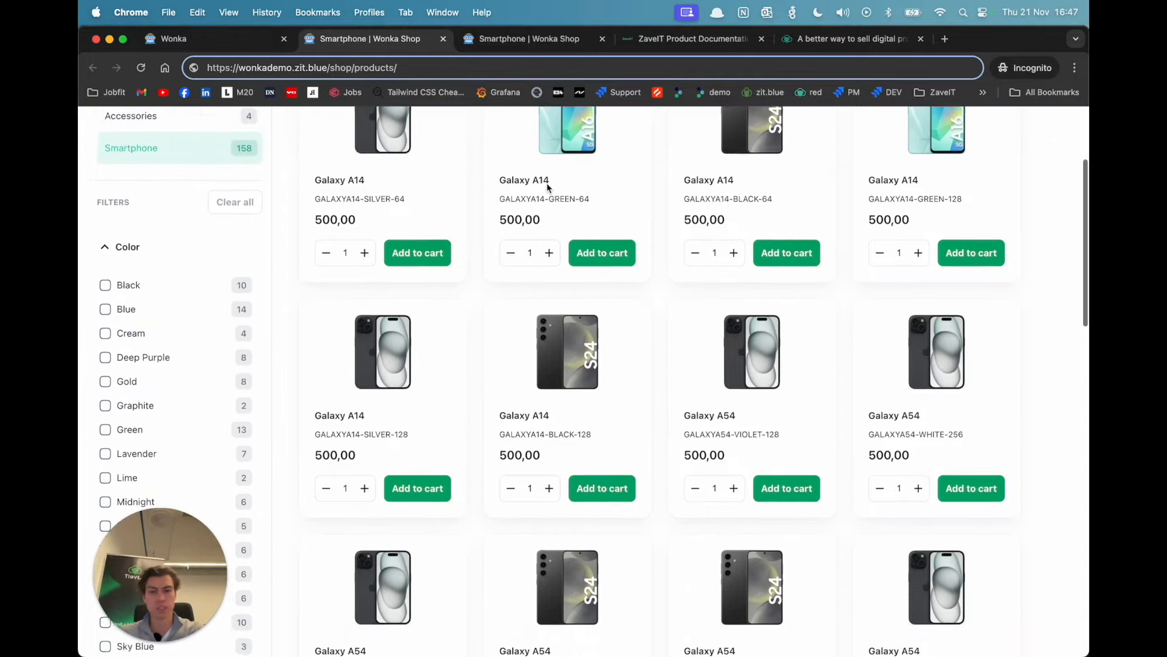
pyautogui.scroll(12, 484, 186)
pyautogui.scroll(-3, 464, 253)
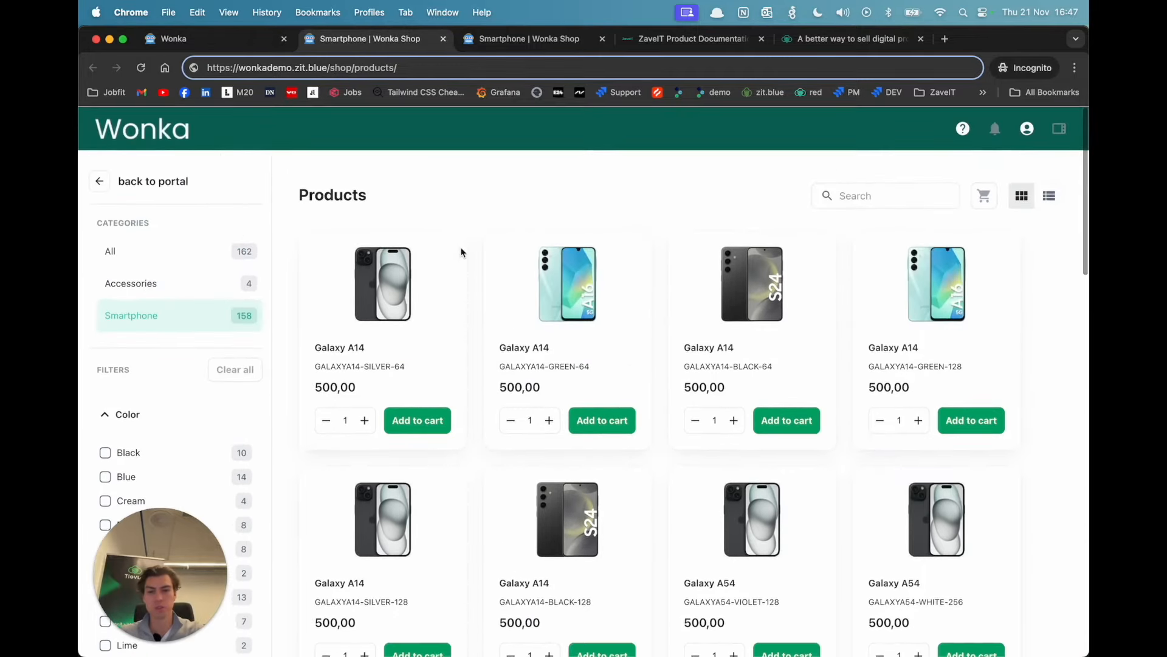
pyautogui.scroll(-6, 469, 290)
pyautogui.scroll(-5, 469, 290)
pyautogui.scroll(15, 469, 292)
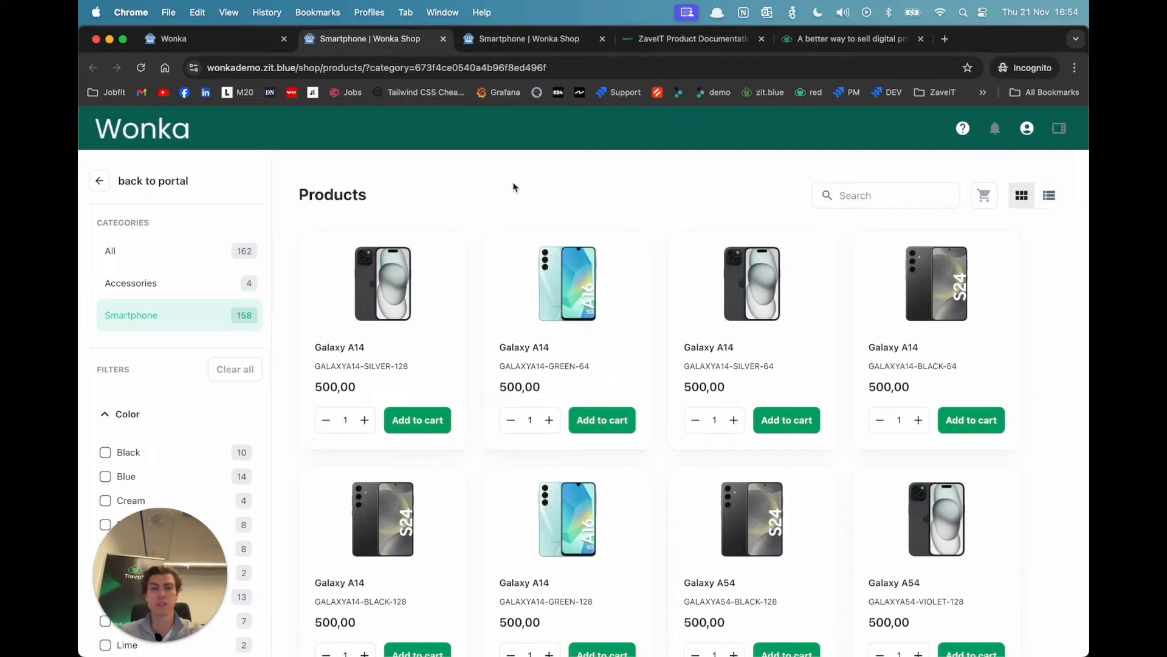
# Step: Copy the shop's web address, switch to Safari and open wonkademo.zit.blue/shop/products/ there
pyautogui.click(566, 66)
pyautogui.press('super+c')
pyautogui.click(507, 196)
pyautogui.press('super+Tab')
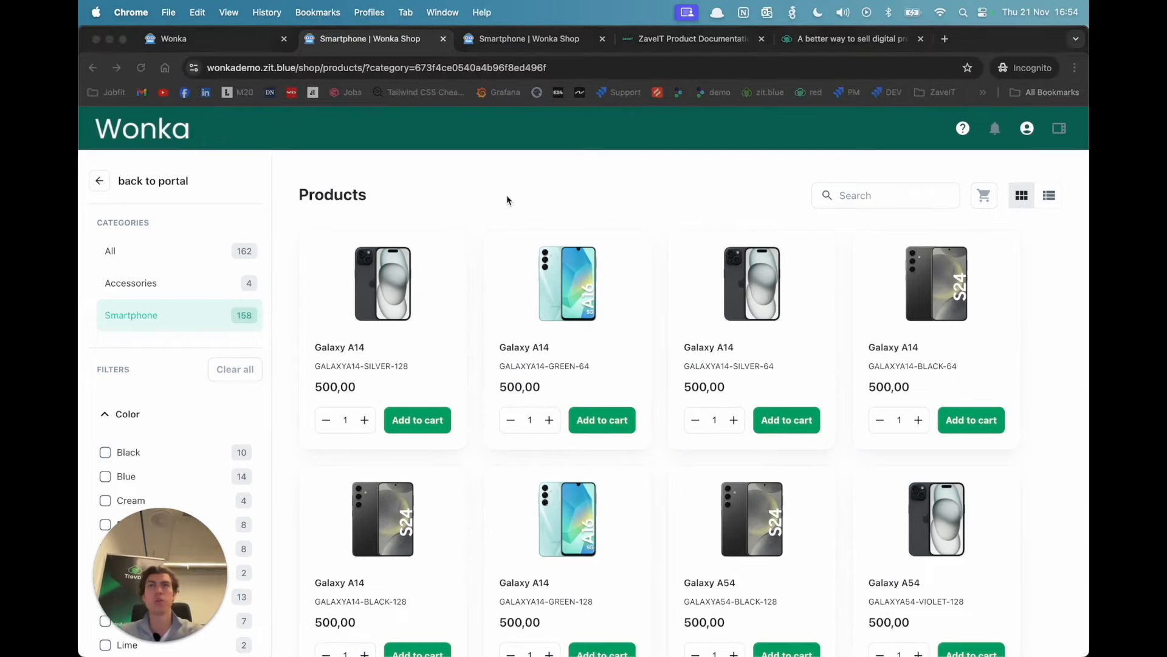
pyautogui.press('super+v')
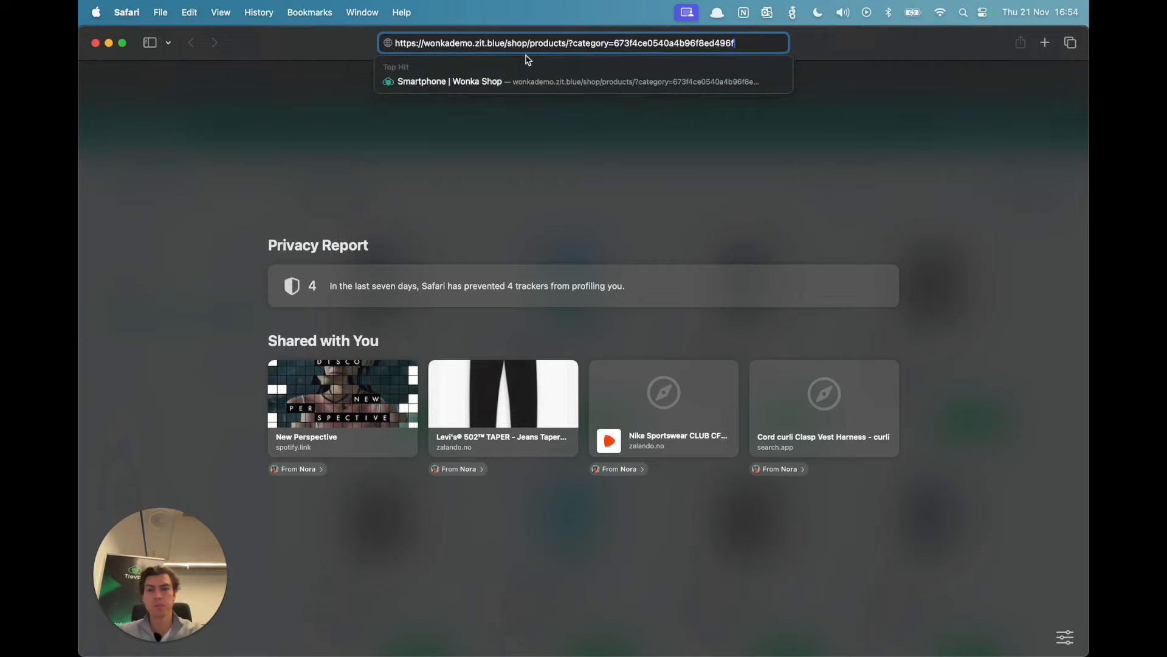
pyautogui.press('BackSpace')
pyautogui.press('BackSpace')
pyautogui.press('BackSpace')
pyautogui.press('BackSpace')
pyautogui.press('BackSpace')
pyautogui.press('BackSpace')
pyautogui.press('BackSpace')
pyautogui.press('BackSpace')
pyautogui.press('BackSpace')
pyautogui.press('BackSpace')
pyautogui.press('BackSpace')
pyautogui.press('BackSpace')
pyautogui.press('BackSpace')
pyautogui.press('BackSpace')
pyautogui.press('BackSpace')
pyautogui.press('BackSpace')
pyautogui.press('BackSpace')
pyautogui.press('BackSpace')
pyautogui.press('BackSpace')
pyautogui.press('BackSpace')
pyautogui.write('pro')
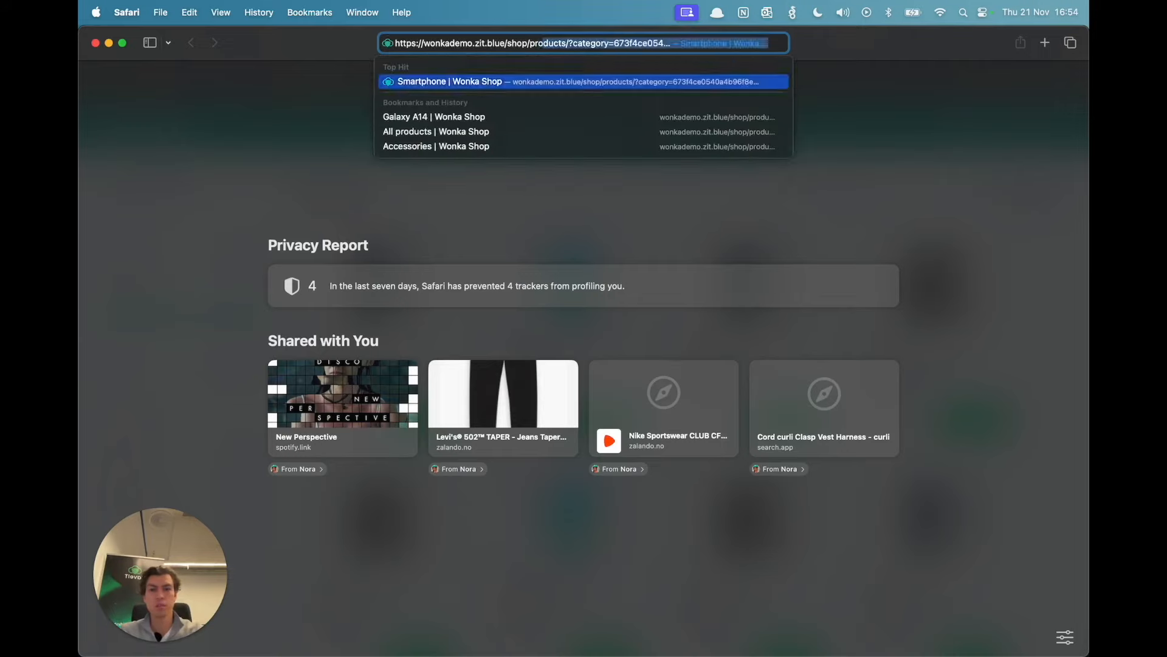
pyautogui.write('ducts/')
pyautogui.press('Return')
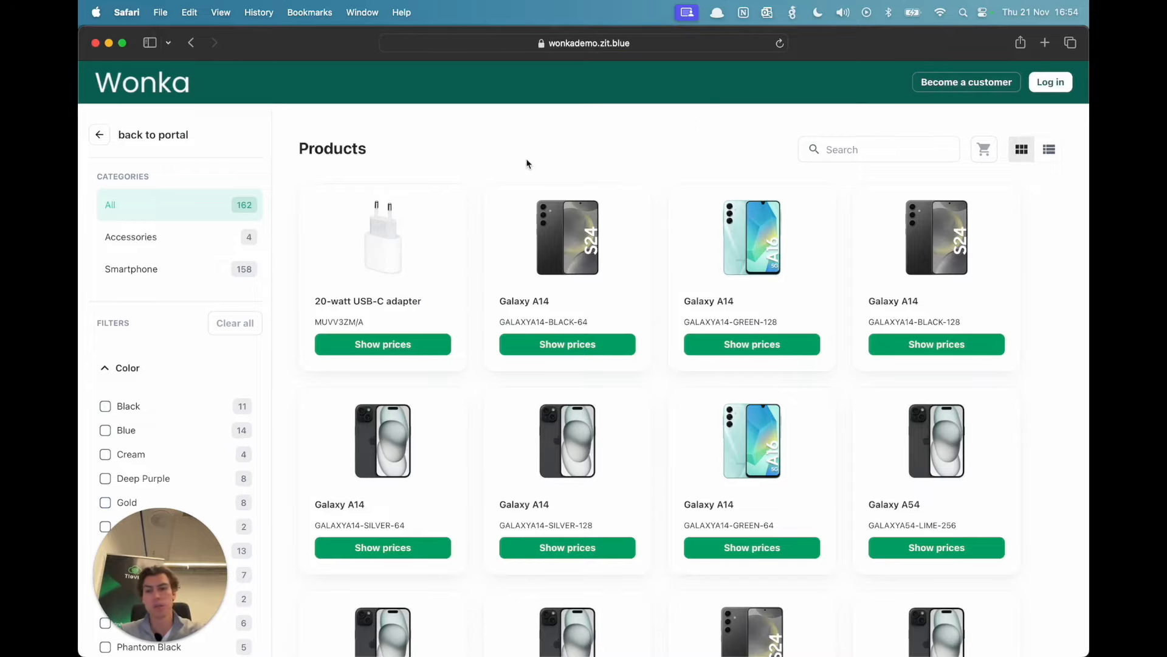
# Step: Show the Smartphone category and filter its products by the color Black and the producer Apple
pyautogui.scroll(-2, 553, 158)
pyautogui.scroll(2, 529, 162)
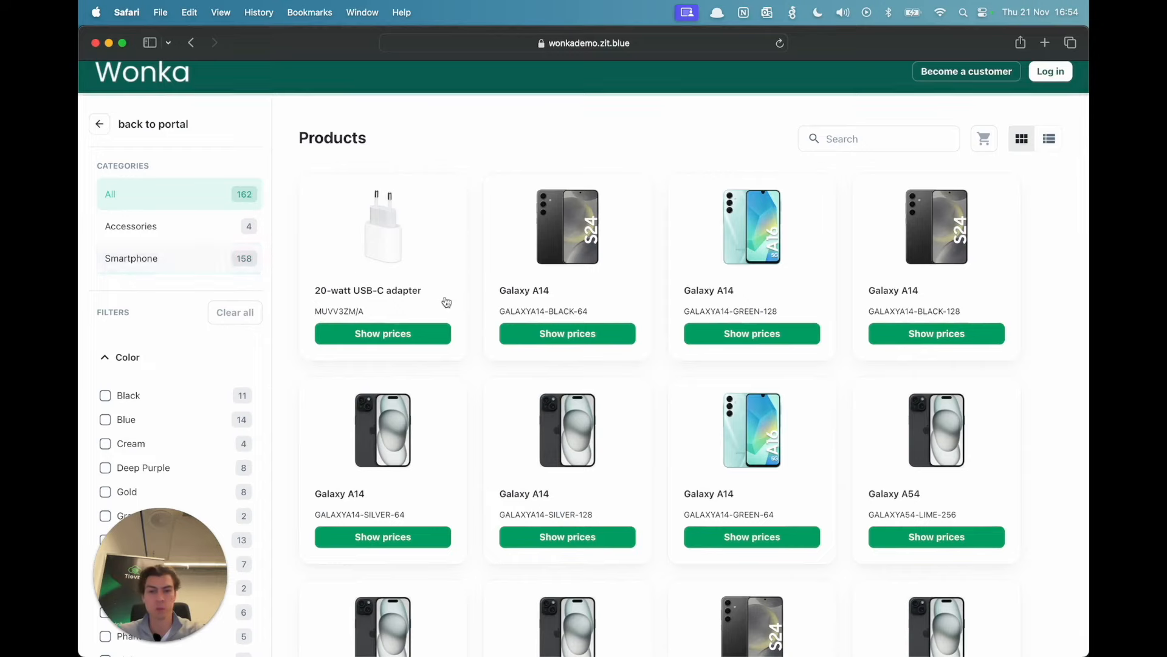
pyautogui.scroll(-2, 712, 202)
pyautogui.scroll(-1, 185, 417)
pyautogui.click(105, 335)
pyautogui.scroll(-2, 160, 416)
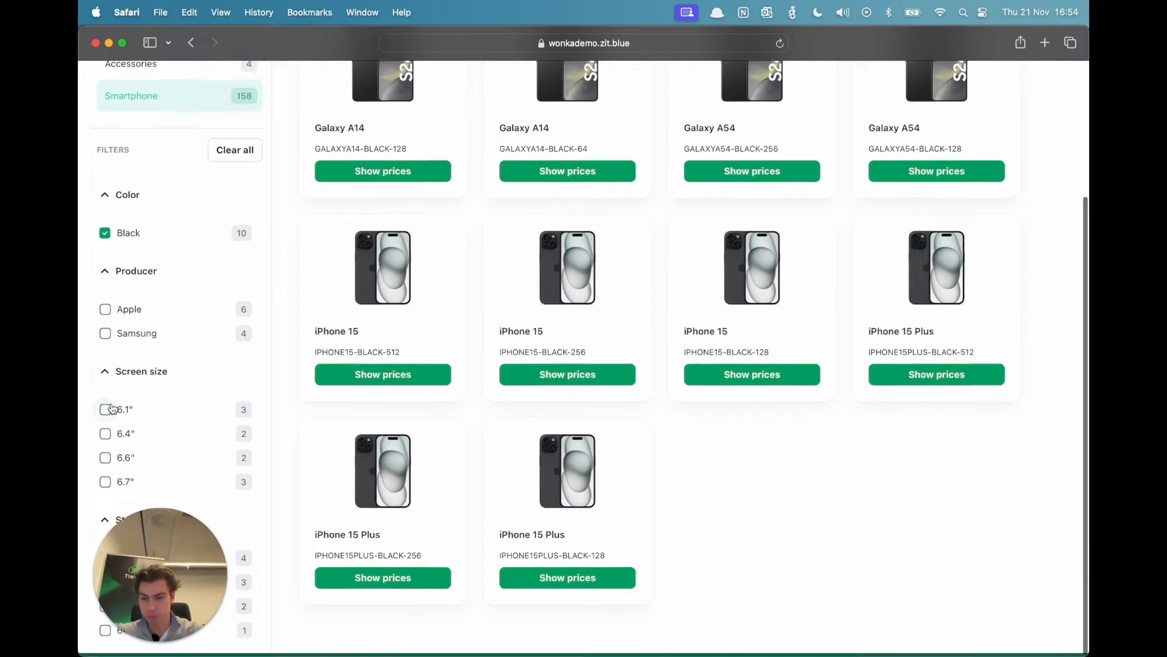
pyautogui.click(105, 309)
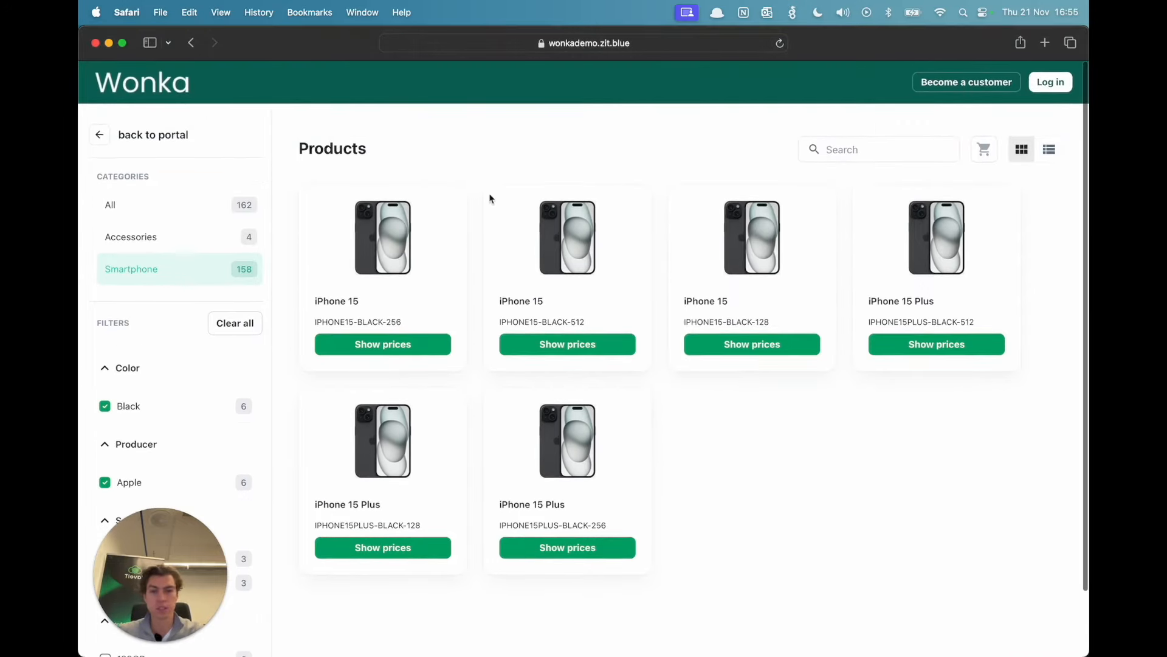
# Step: Open the black 256GB iPhone 15 product page and request its prices
pyautogui.click(402, 242)
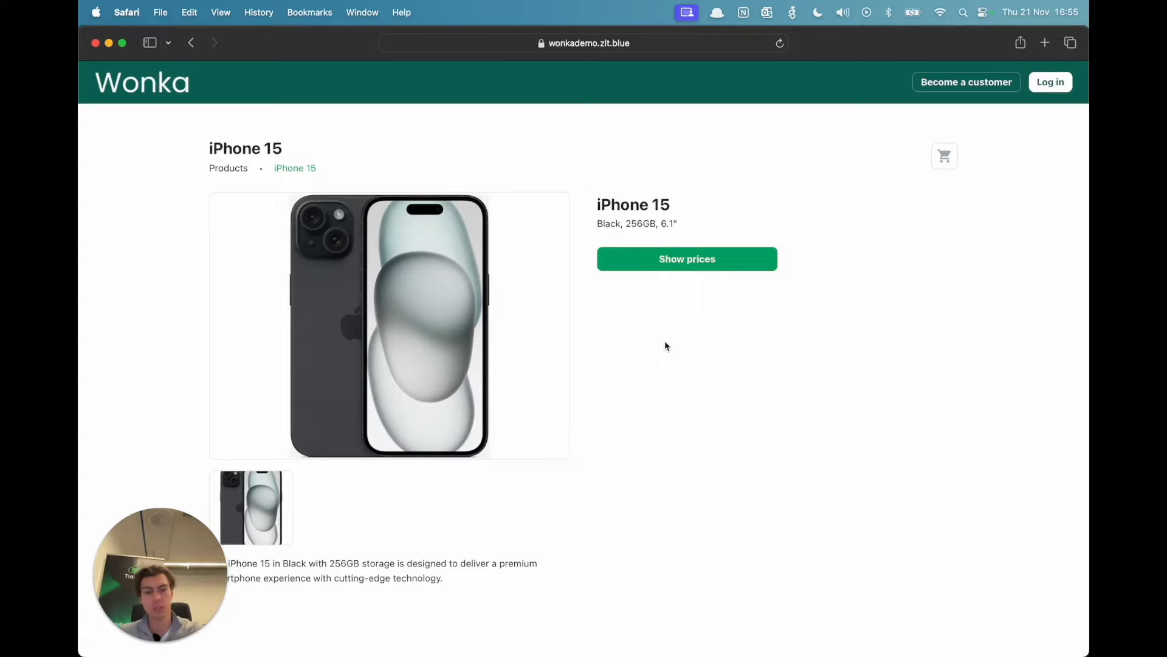
pyautogui.click(693, 264)
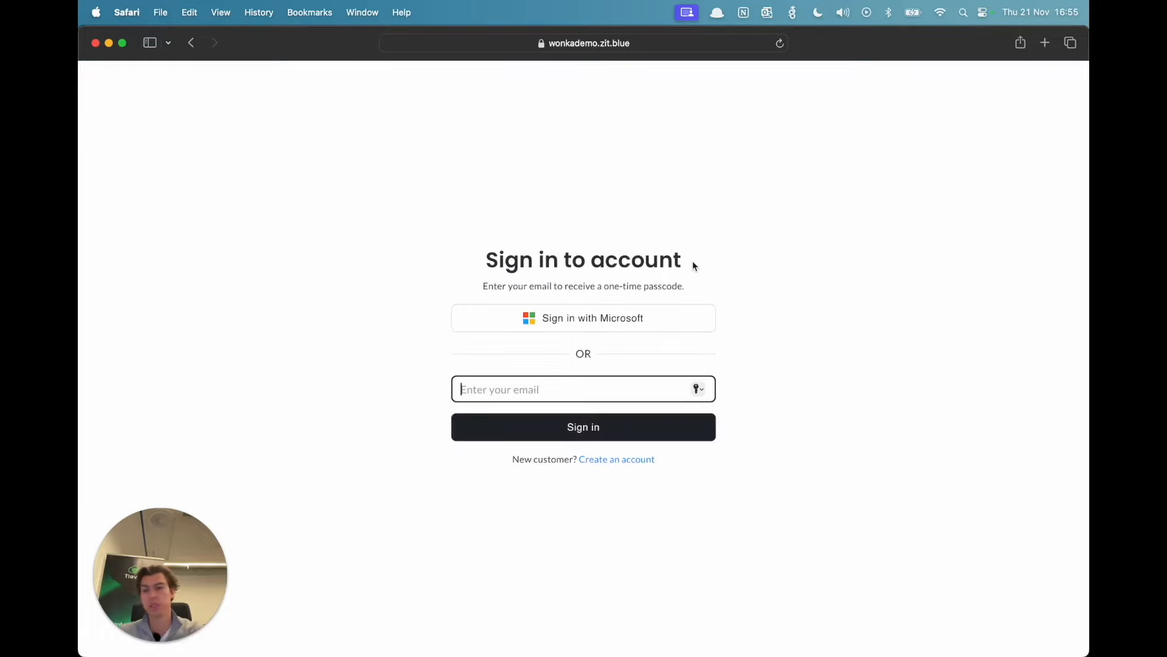
pyautogui.click(752, 216)
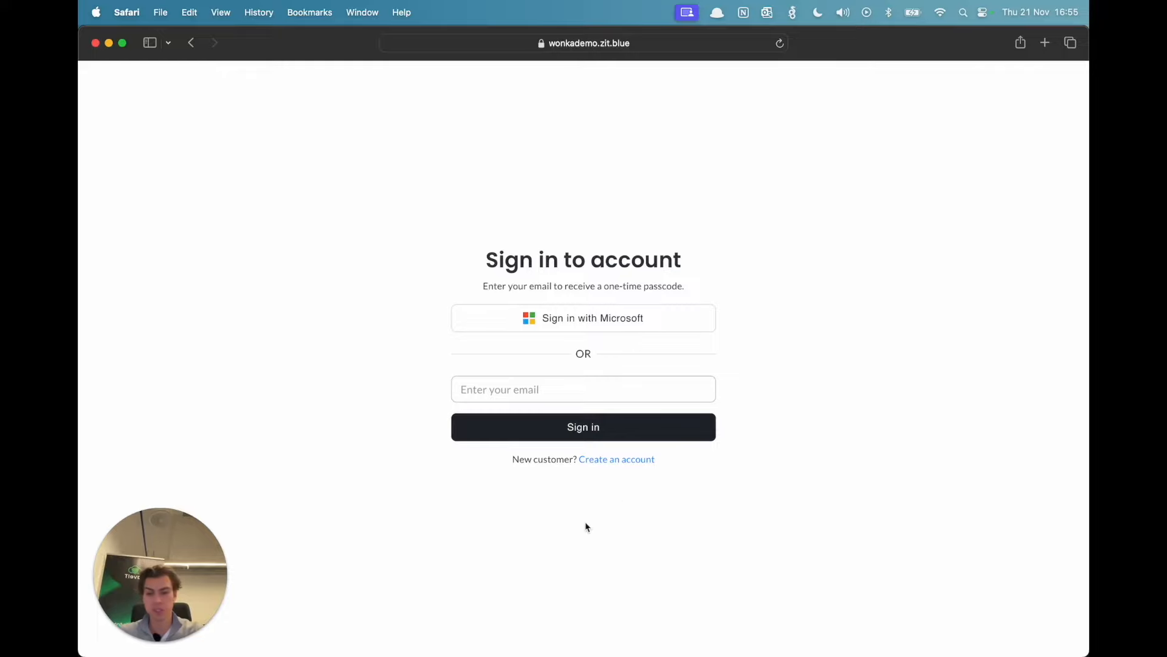
# Step: Start creating a new customer account and begin filling in the company field for Norway
pyautogui.click(620, 461)
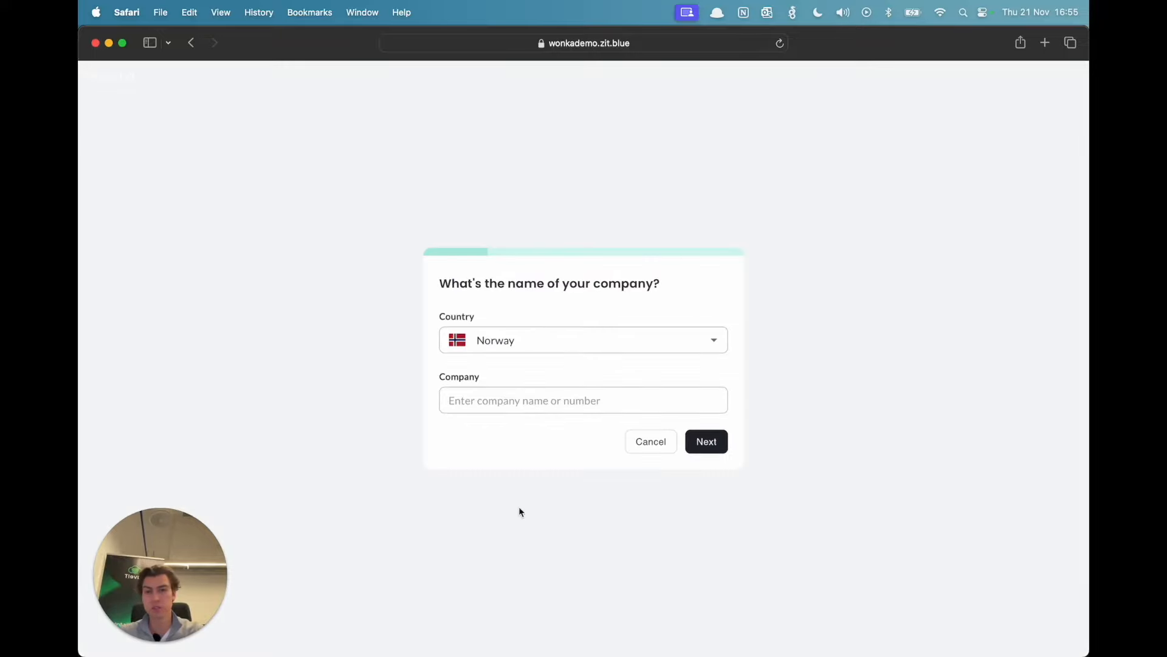
pyautogui.click(545, 406)
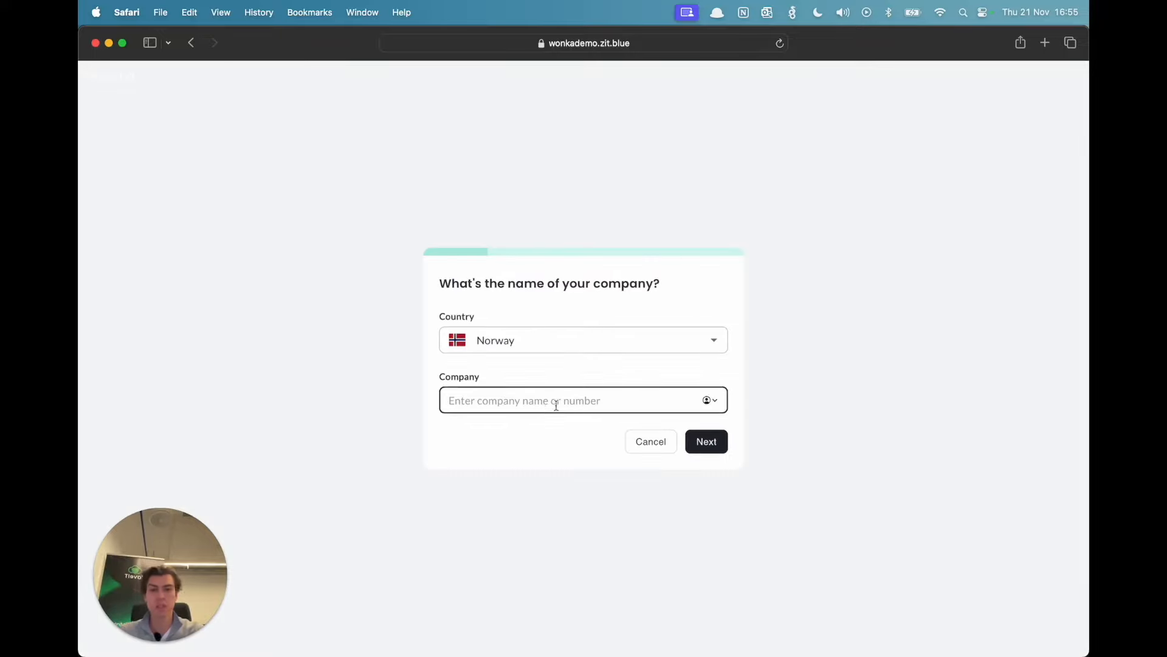